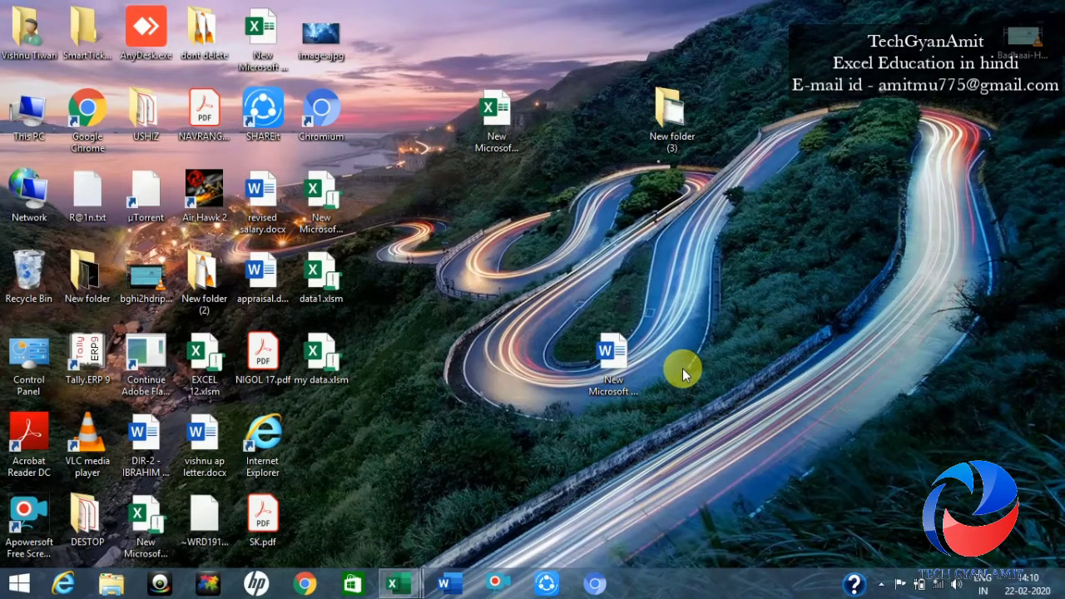
# Step: Bring the New Microsoft Excel Worksheet (2) workbook to the front from its taskbar thumbnail
pyautogui.moveTo(397, 582)
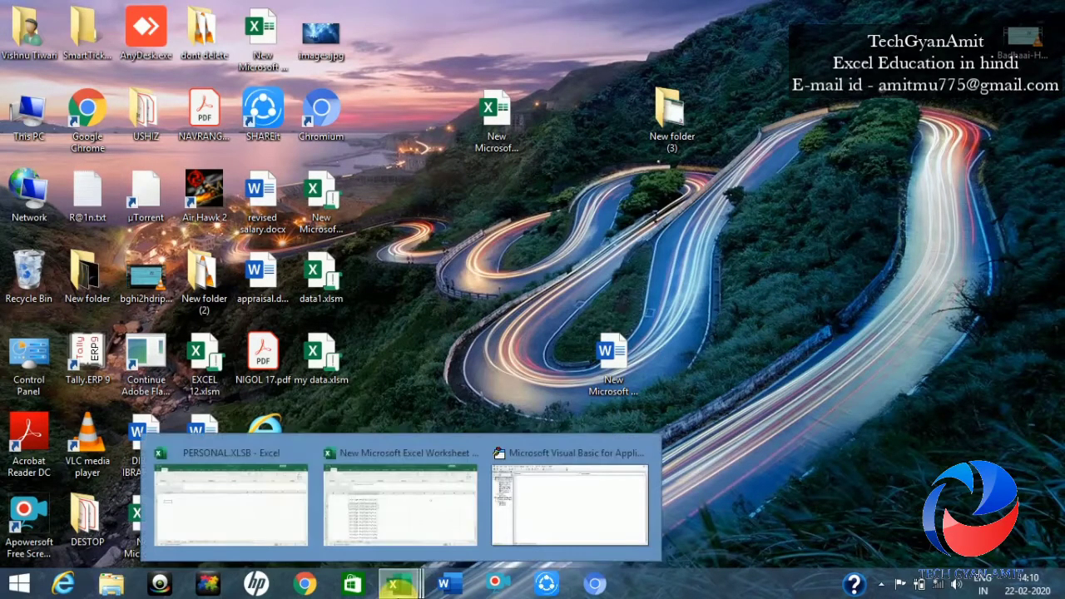
pyautogui.click(402, 531)
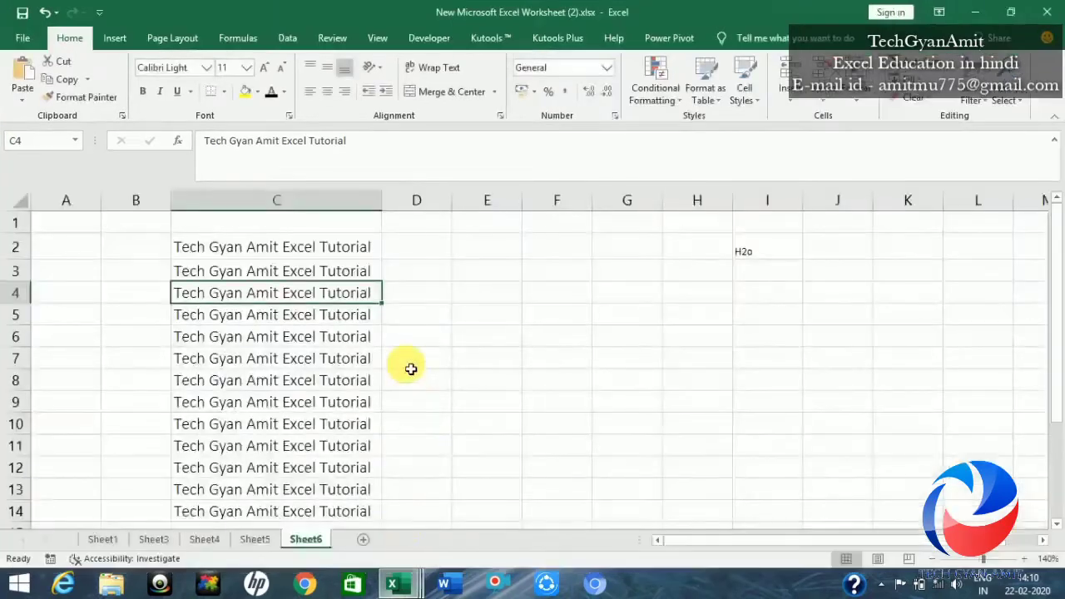
# Step: Focus the worksheet with the Tech Gyan Amit Excel Tutorial text in column C
pyautogui.click(411, 369)
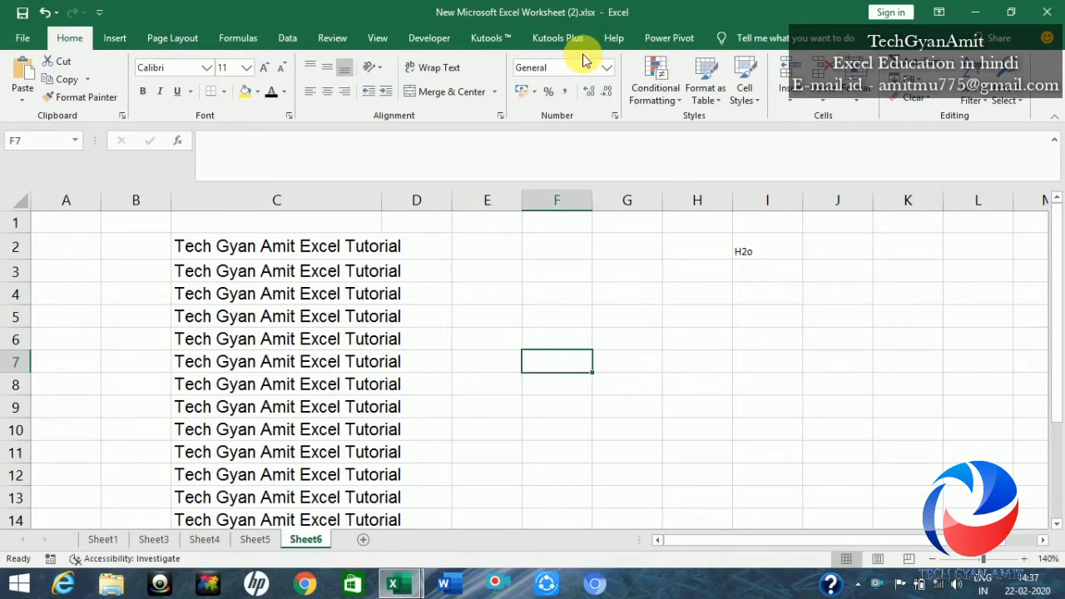
# Step: Open the VBA editor, delete the Range statements from Font_Function, and maximize the editor
pyautogui.click(429, 38)
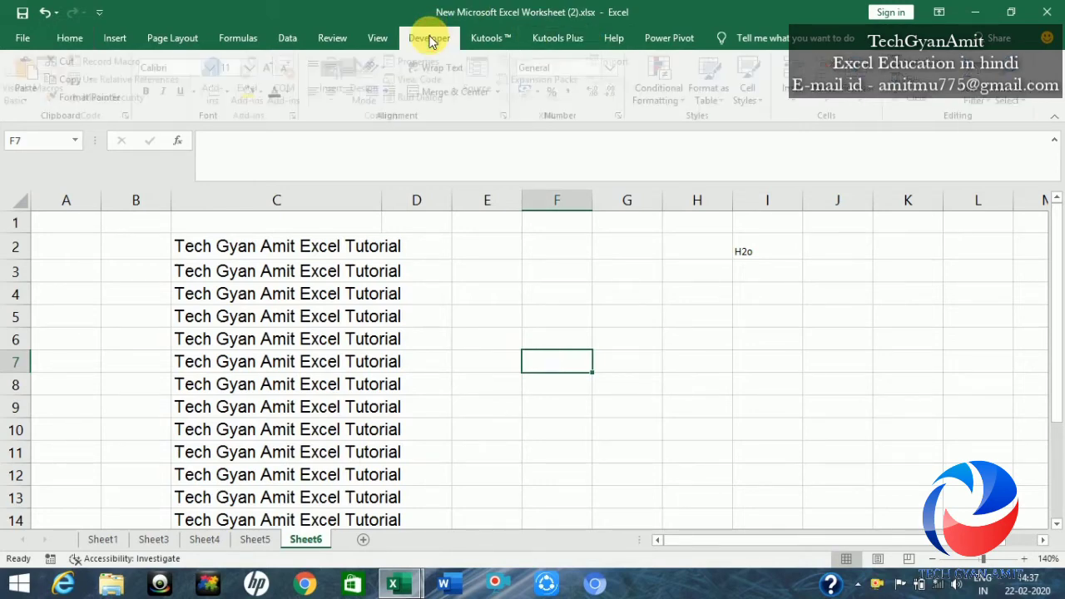
pyautogui.click(25, 92)
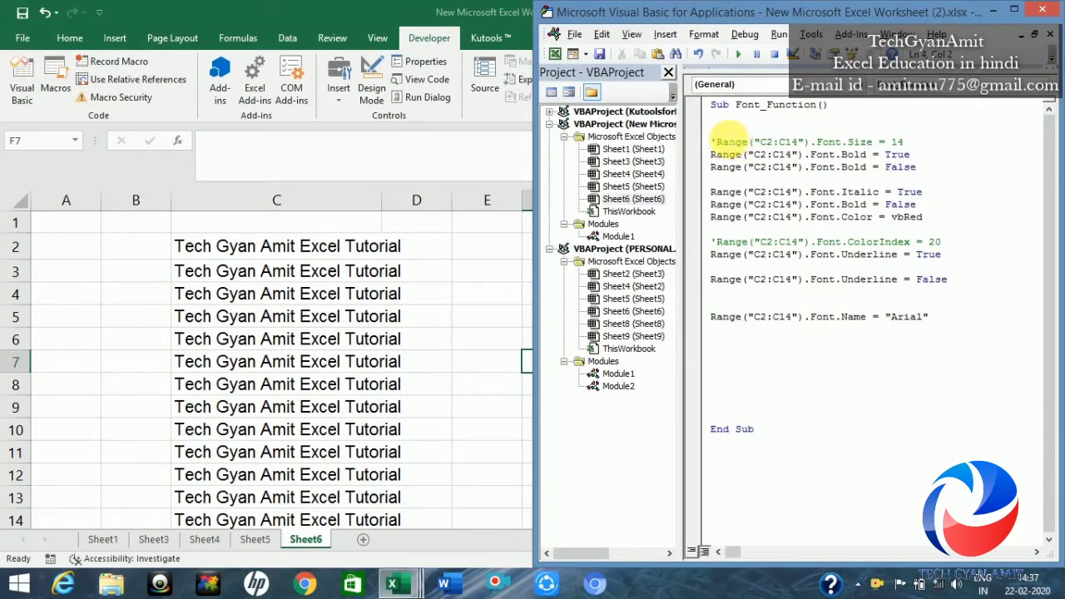
pyautogui.moveTo(712, 142)
pyautogui.mouseDown()
pyautogui.moveTo(766, 320)
pyautogui.moveTo(792, 352)
pyautogui.mouseUp()
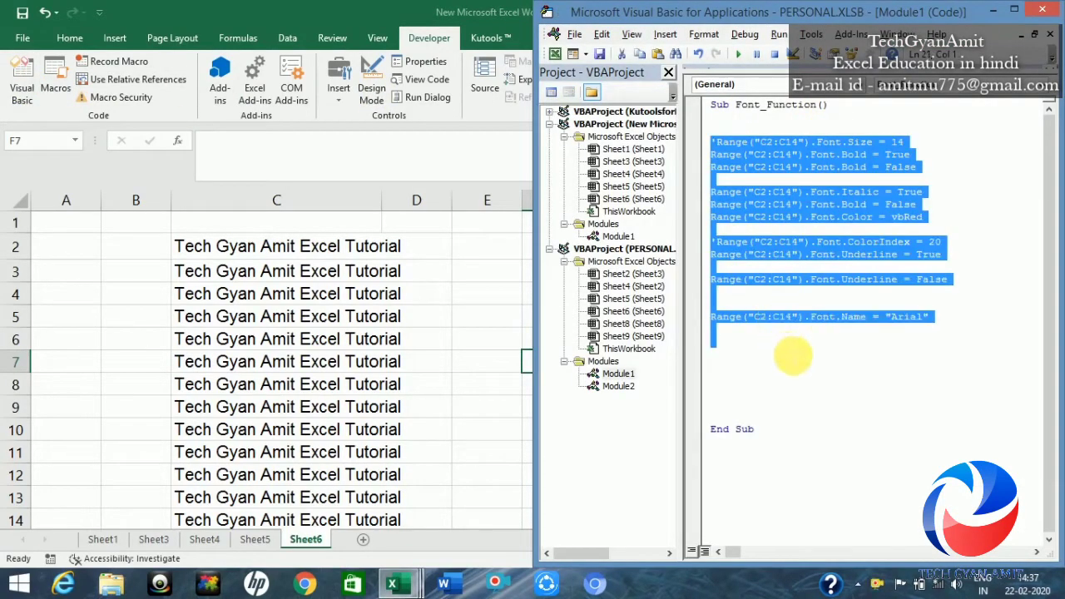
pyautogui.press('Delete')
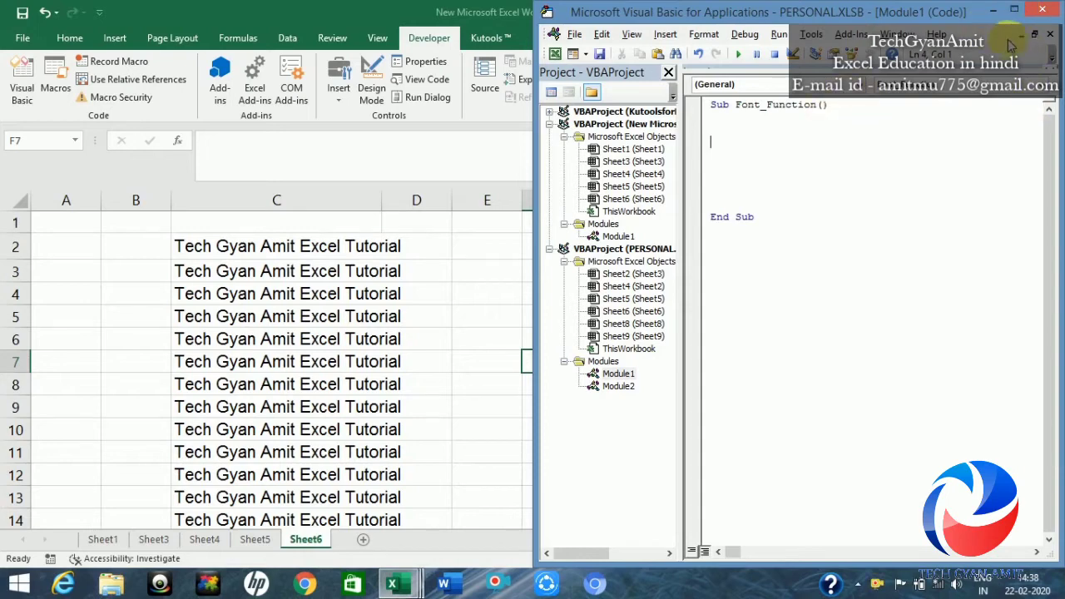
pyautogui.click(1014, 10)
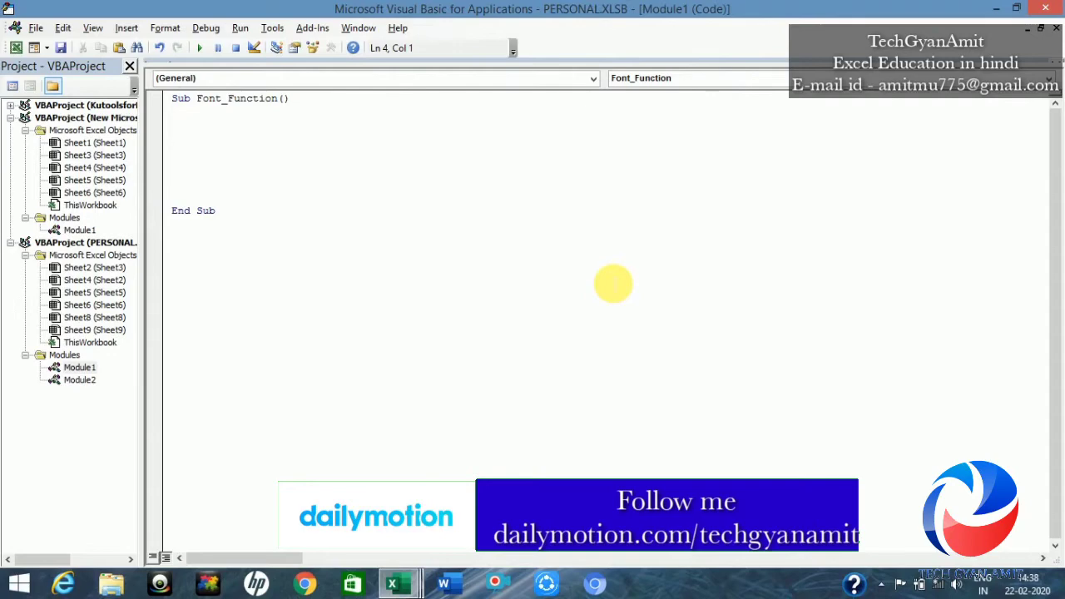
pyautogui.click(991, 11)
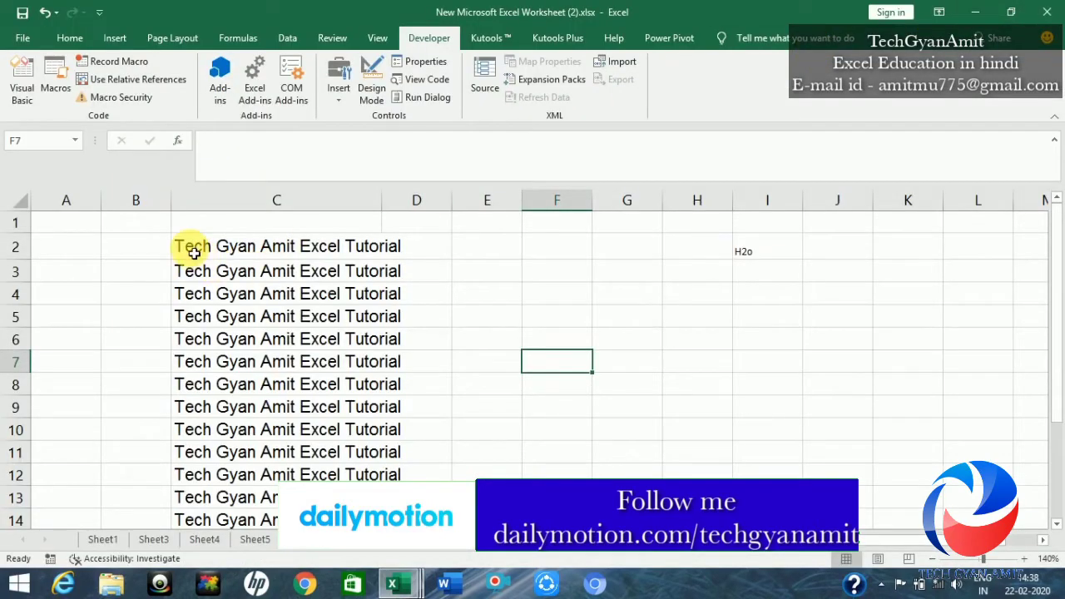
pyautogui.moveTo(193, 249)
pyautogui.mouseDown()
pyautogui.moveTo(301, 350)
pyautogui.moveTo(302, 408)
pyautogui.mouseUp()
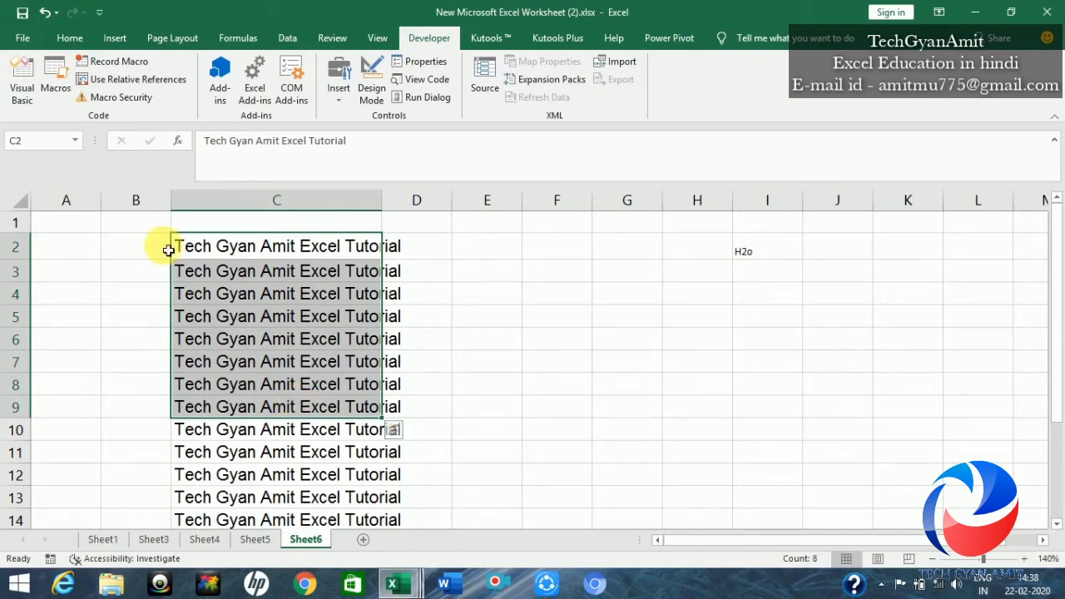
pyautogui.click(69, 38)
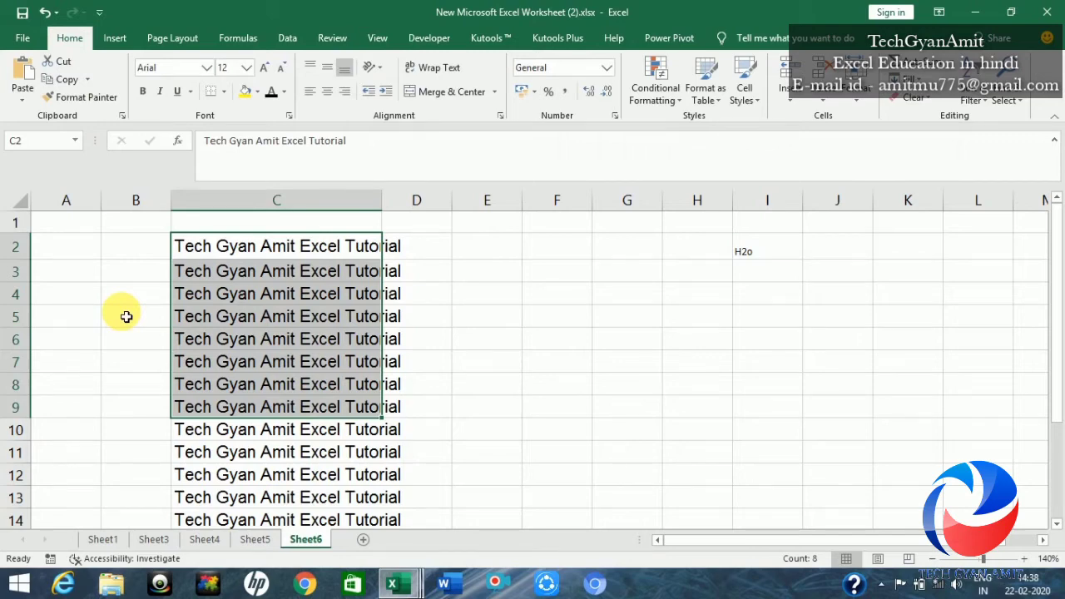
pyautogui.hotkey('alt', 'F11')
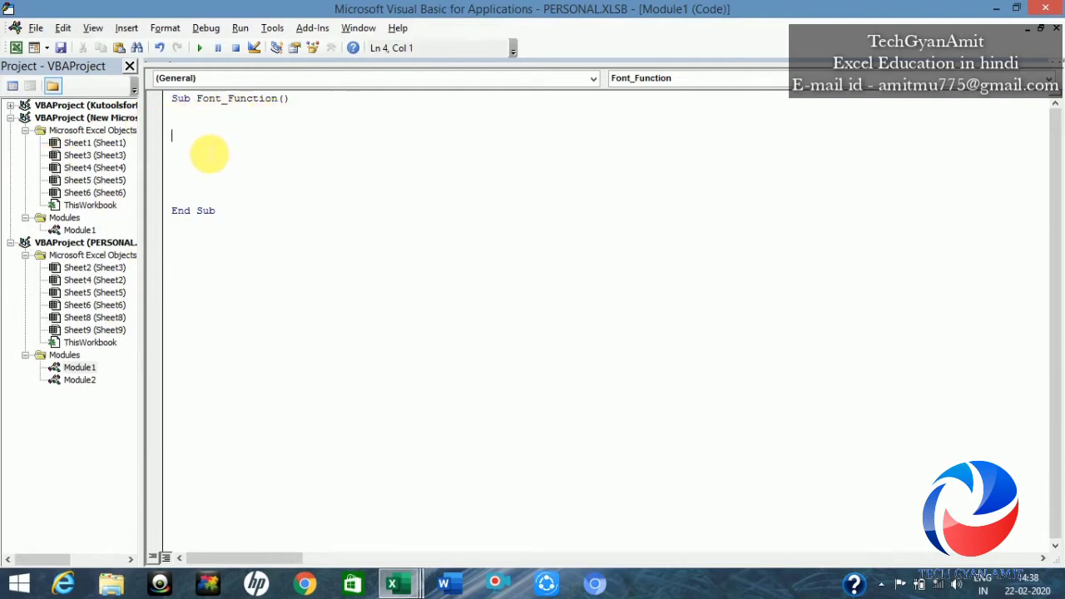
# Step: Write Range("C2:C14").Font.Name = "times new roman" as the first line of Font_Function
pyautogui.write('Ra')
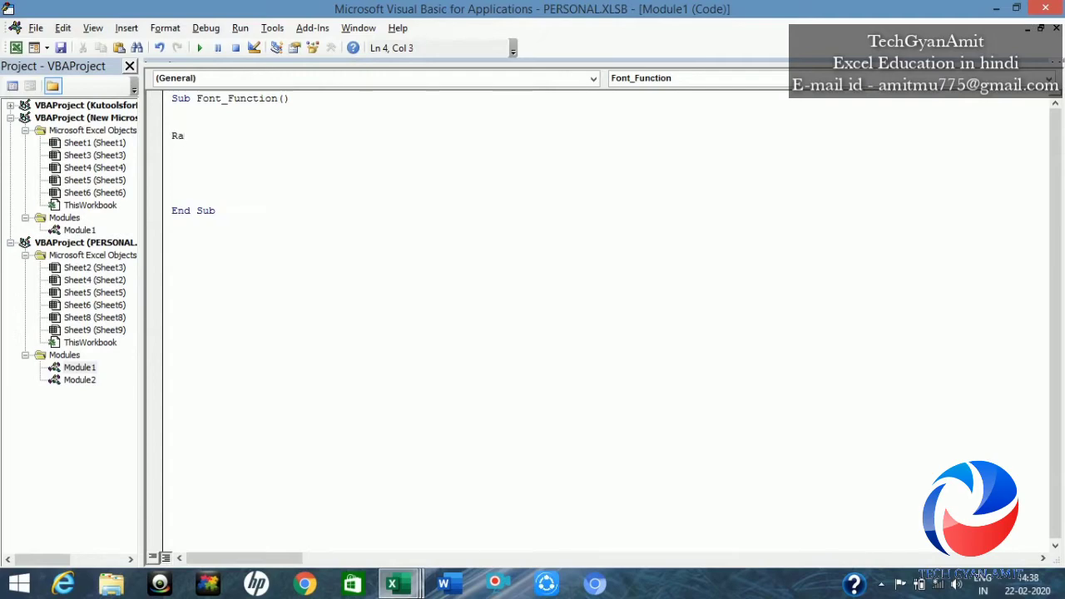
pyautogui.write('nge')
pyautogui.write('(')
pyautogui.hotkey('alt', 'F11')
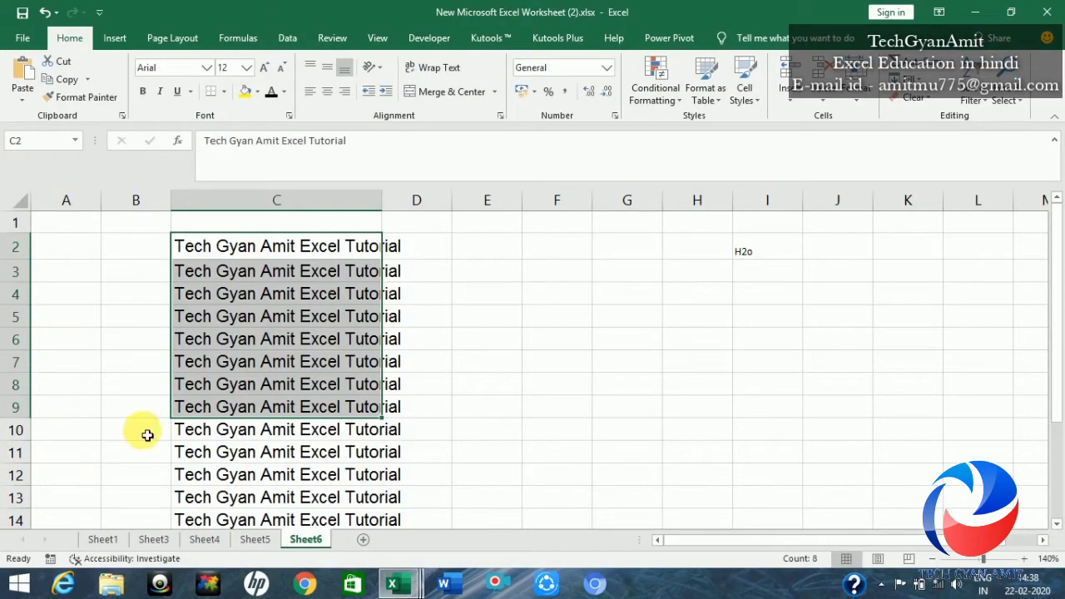
pyautogui.hotkey('alt', 'F11')
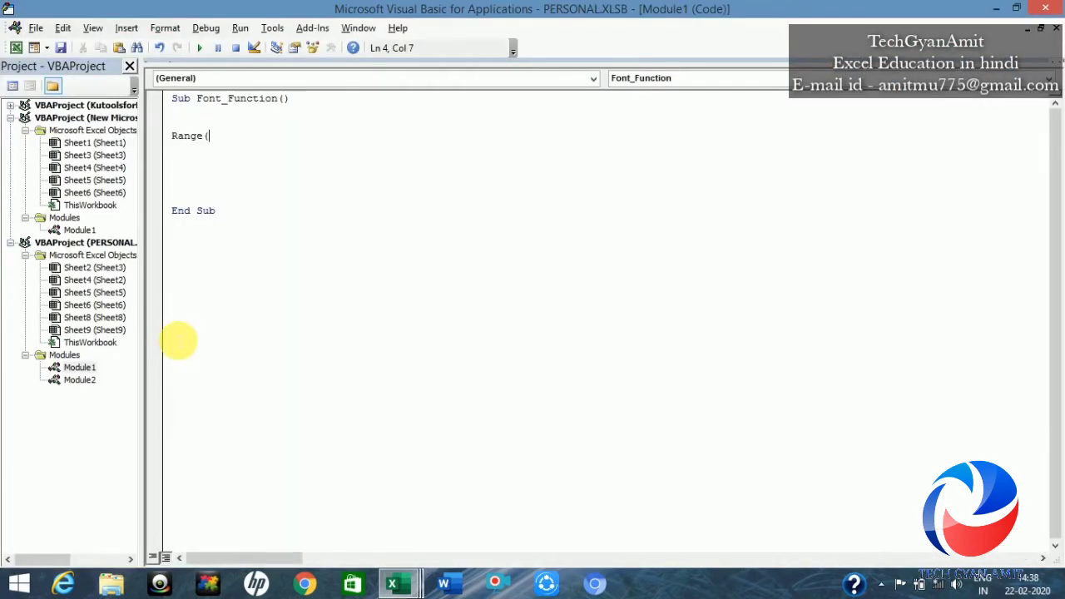
pyautogui.write('"C2')
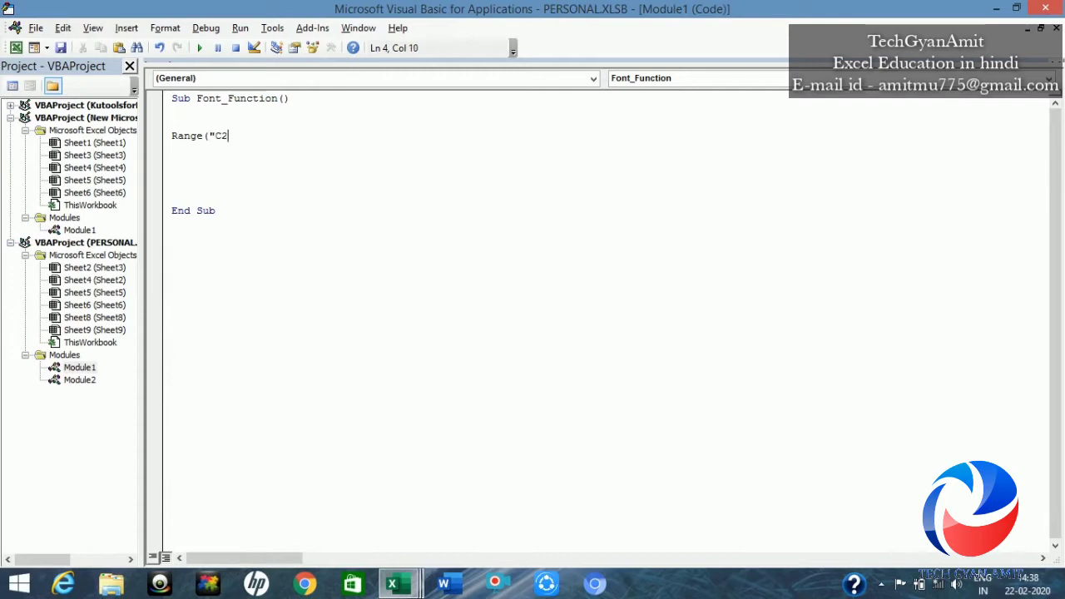
pyautogui.write(':C')
pyautogui.write('14"')
pyautogui.write(')')
pyautogui.write('.na')
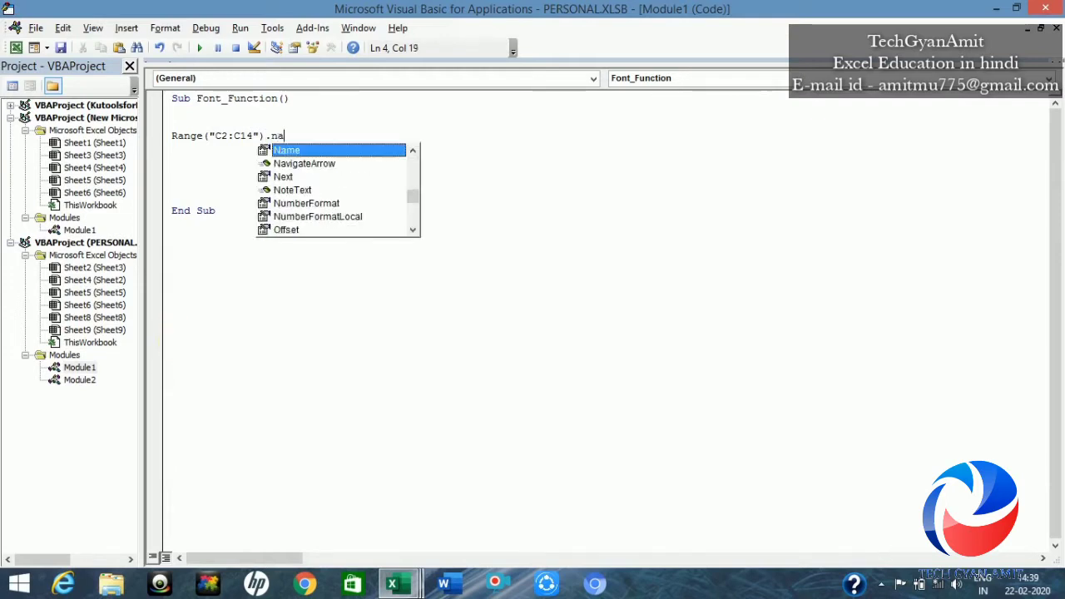
pyautogui.write('me')
pyautogui.press('BackSpace')
pyautogui.press('BackSpace')
pyautogui.press('BackSpace')
pyautogui.press('BackSpace')
pyautogui.write('f')
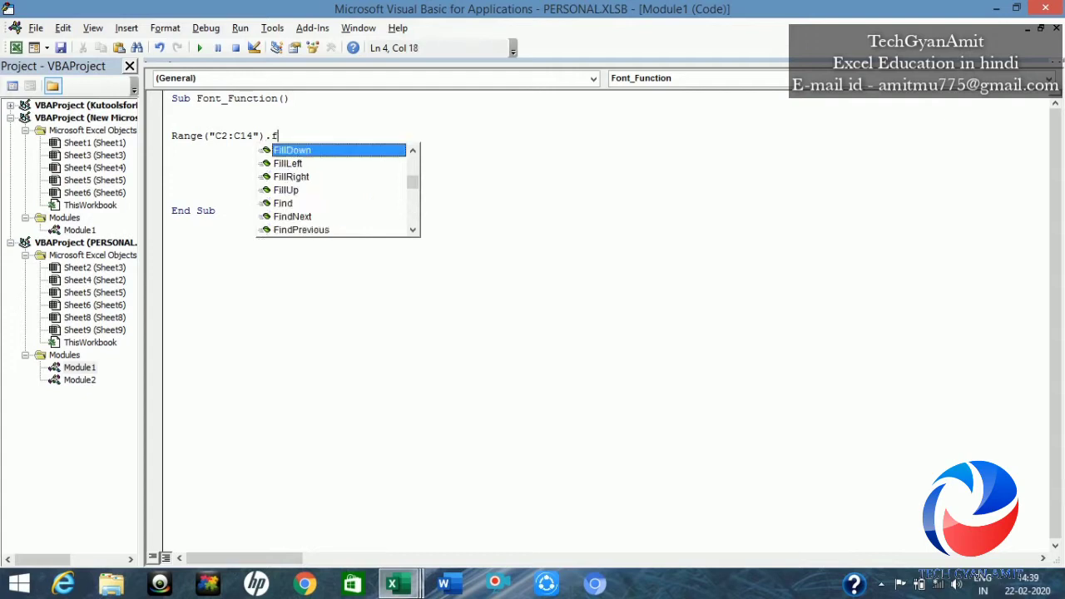
pyautogui.write('ont')
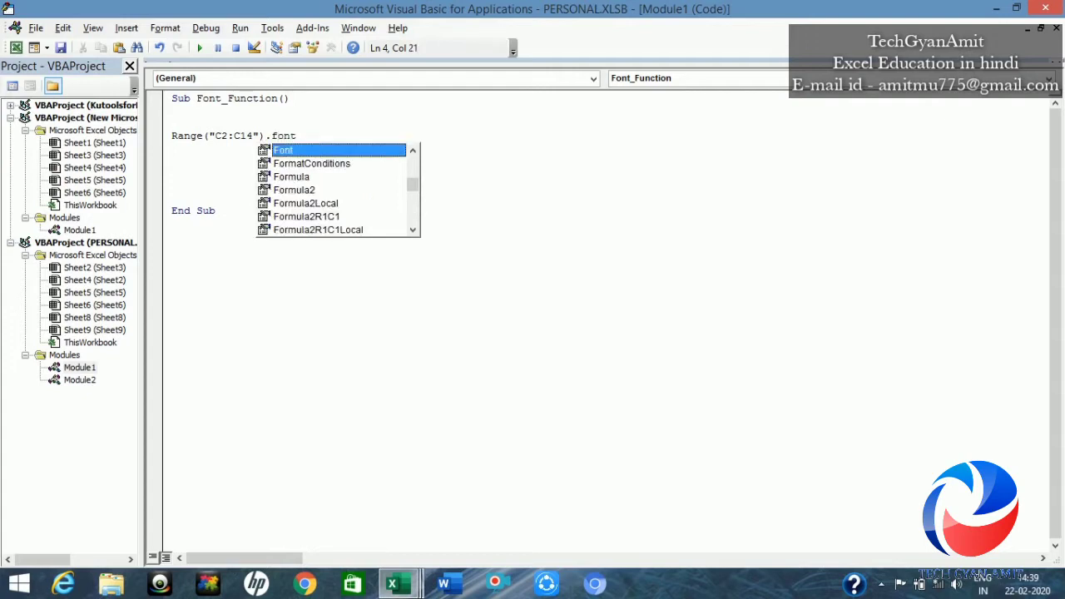
pyautogui.write('.')
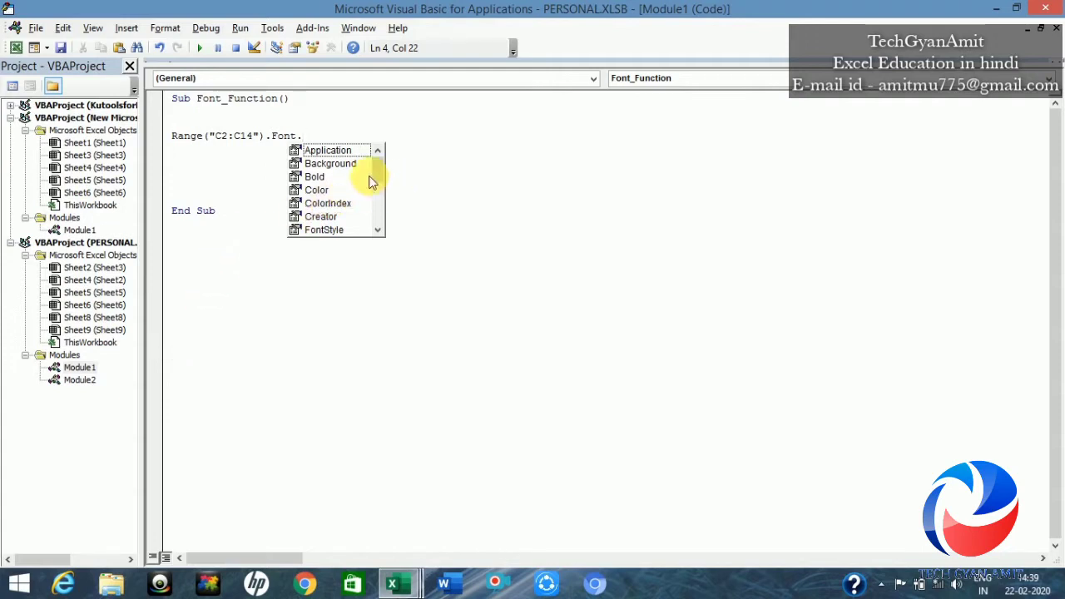
pyautogui.moveTo(376, 176); pyautogui.dragTo(375, 198)
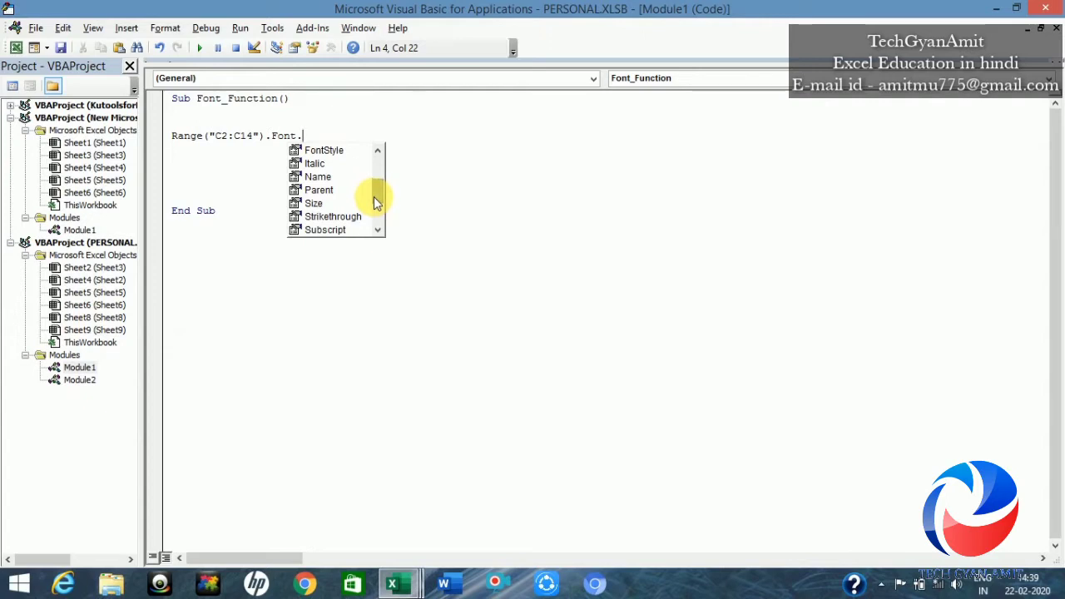
pyautogui.write('nt.Name')
pyautogui.press('Tab')
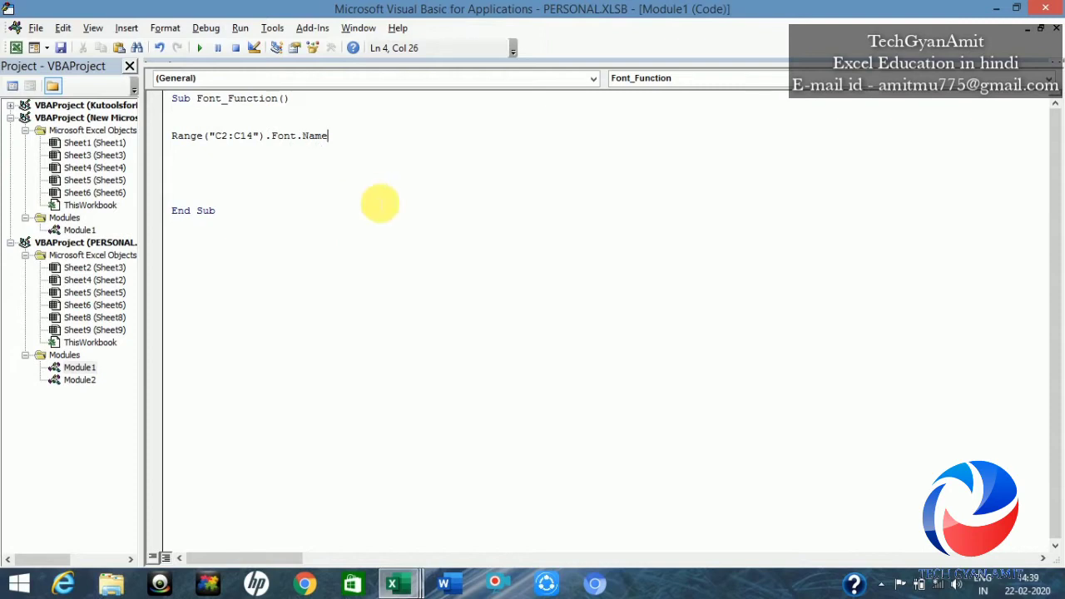
pyautogui.write(' = ')
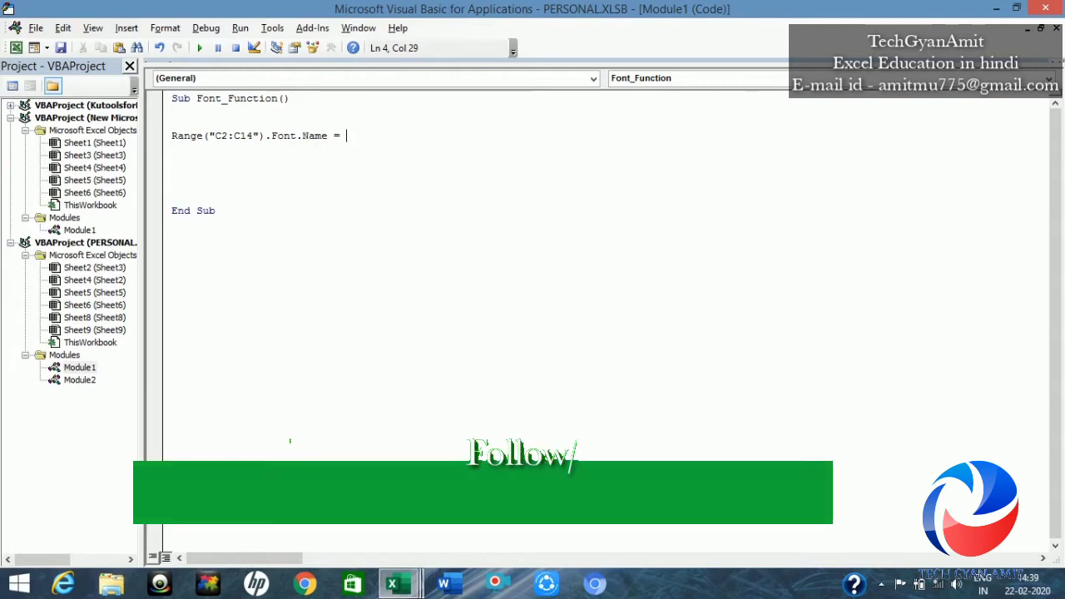
pyautogui.write('"')
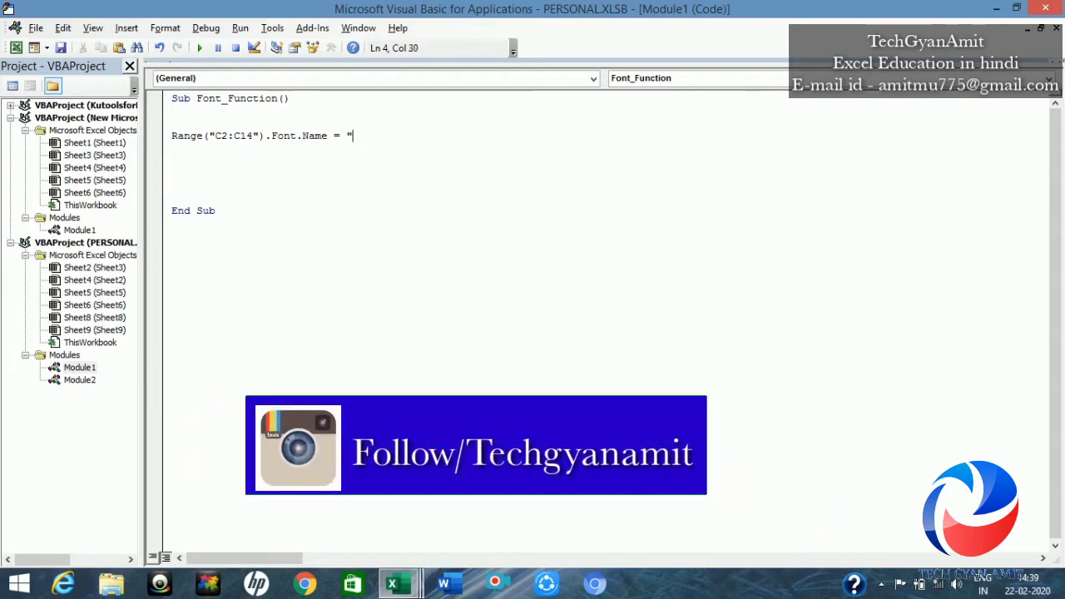
pyautogui.write('A')
pyautogui.write('r')
pyautogui.write('i')
pyautogui.press('BackSpace')
pyautogui.press('BackSpace')
pyautogui.press('BackSpace')
pyautogui.write('times ')
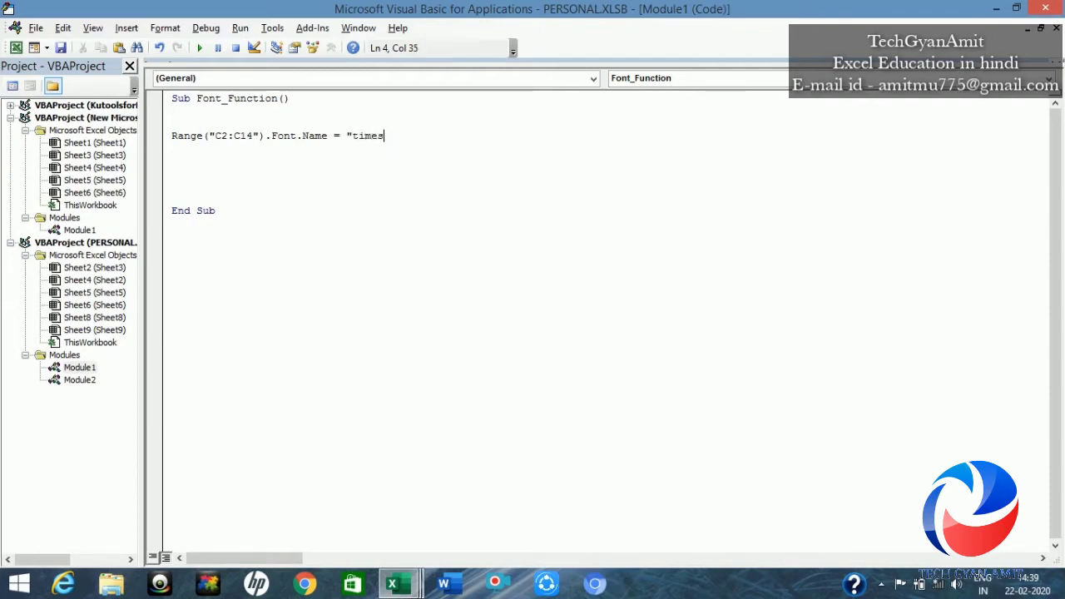
pyautogui.write('new ')
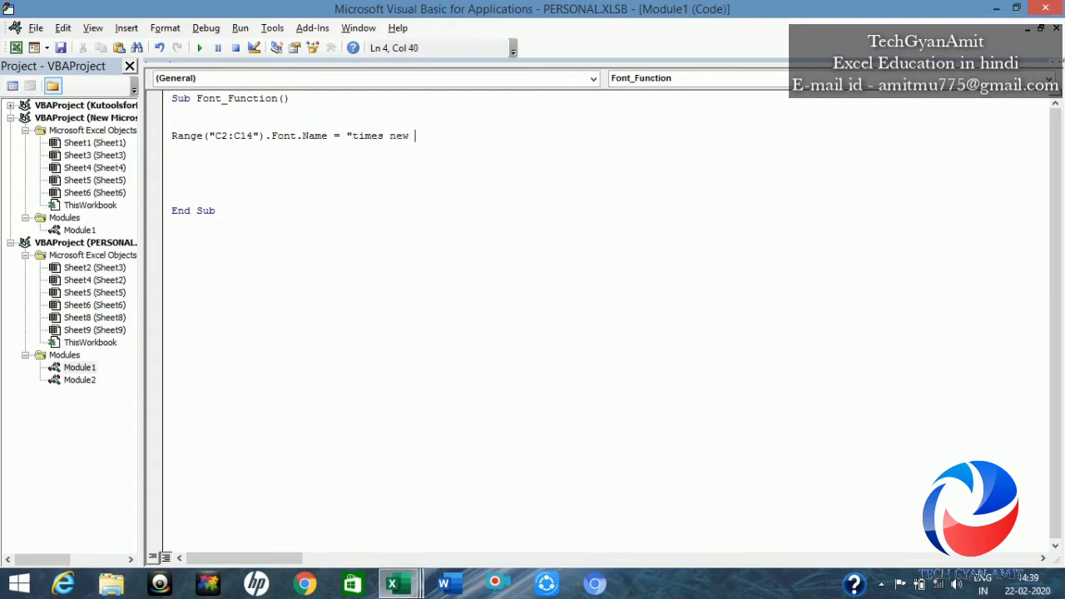
pyautogui.write('roman')
pyautogui.write('"')
pyautogui.press('Return')
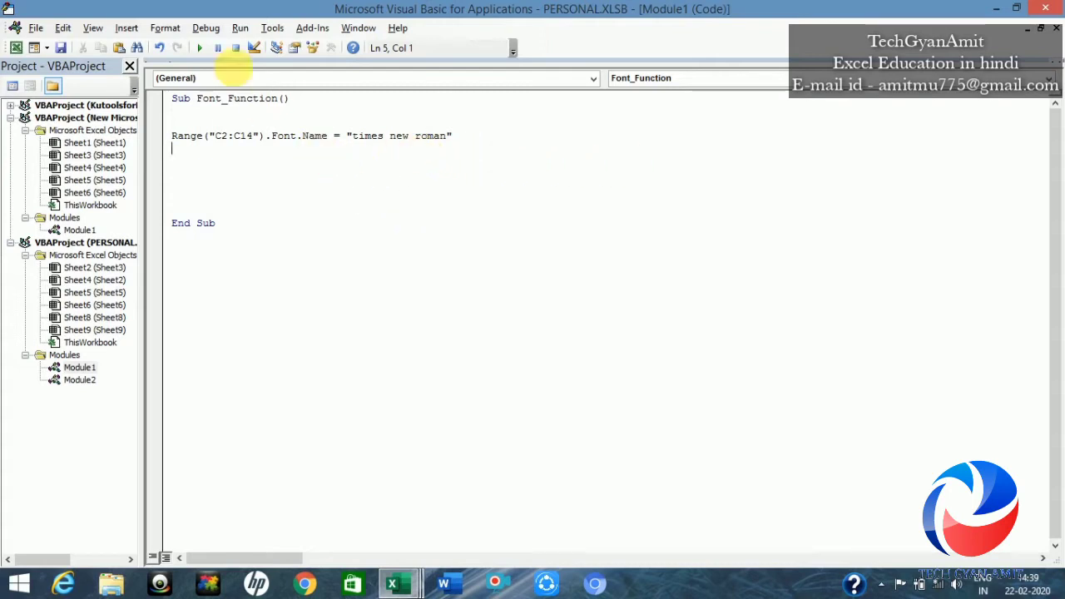
pyautogui.click(199, 50)
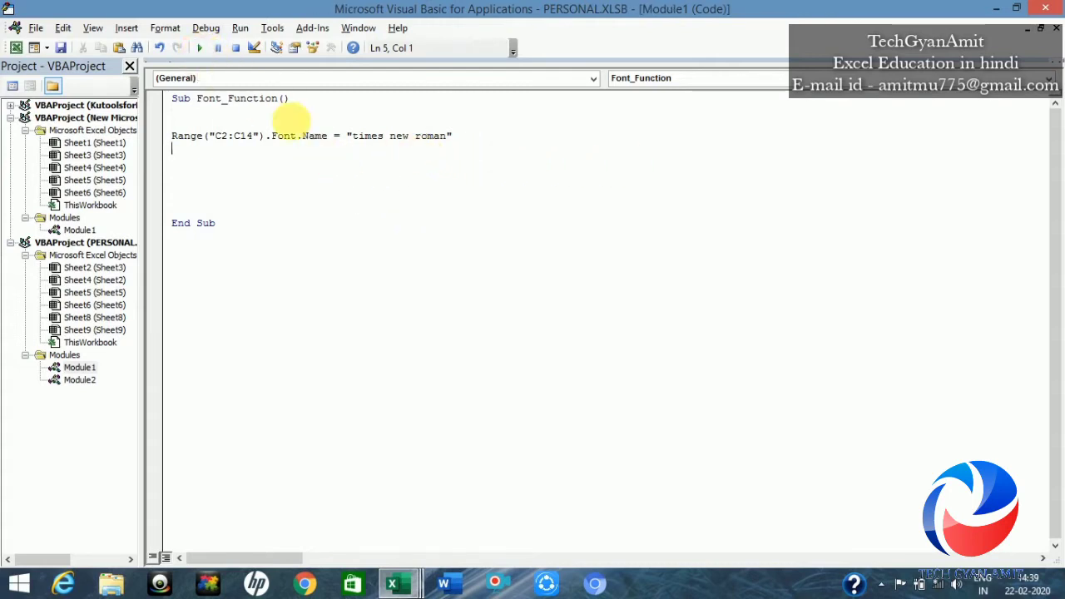
pyautogui.hotkey('alt', 'Tab')
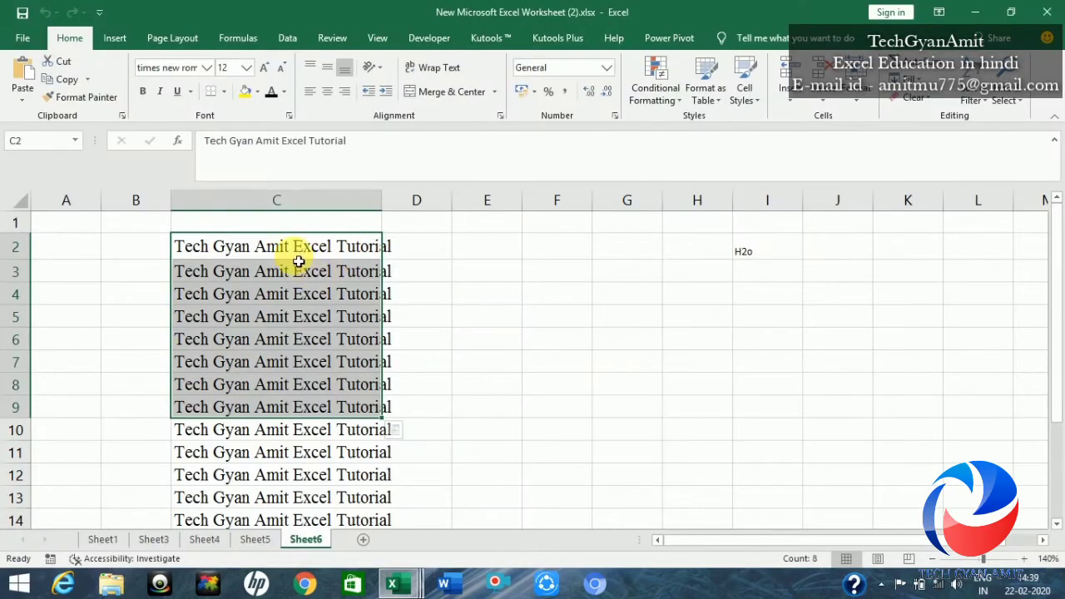
pyautogui.click(292, 248)
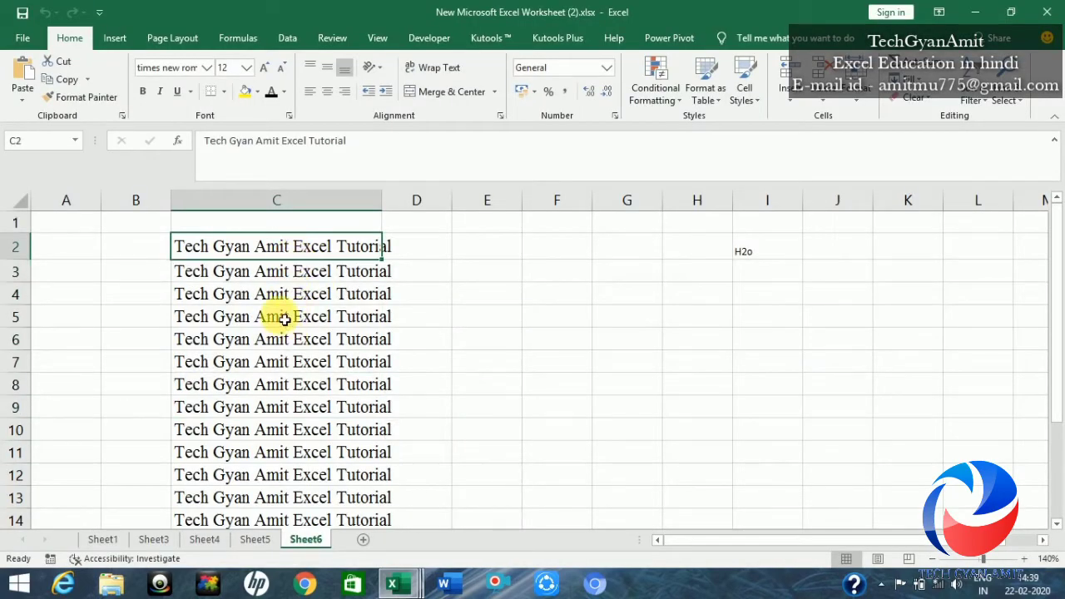
pyautogui.hotkey('alt', 'Tab')
pyautogui.press('Left')
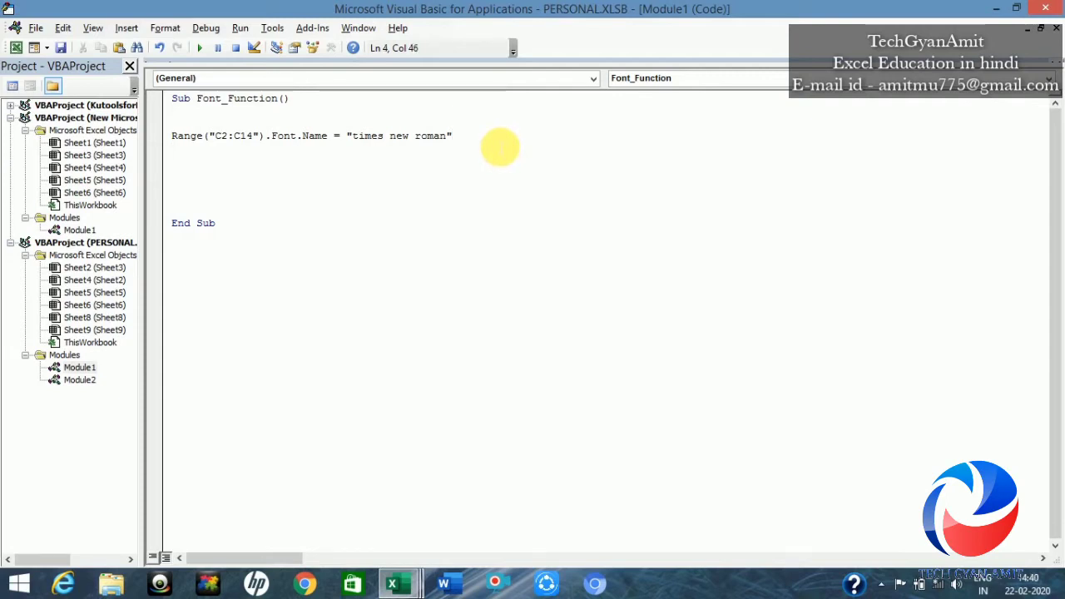
# Step: Duplicate the Font.Name line two lines below the original
pyautogui.press('Return')
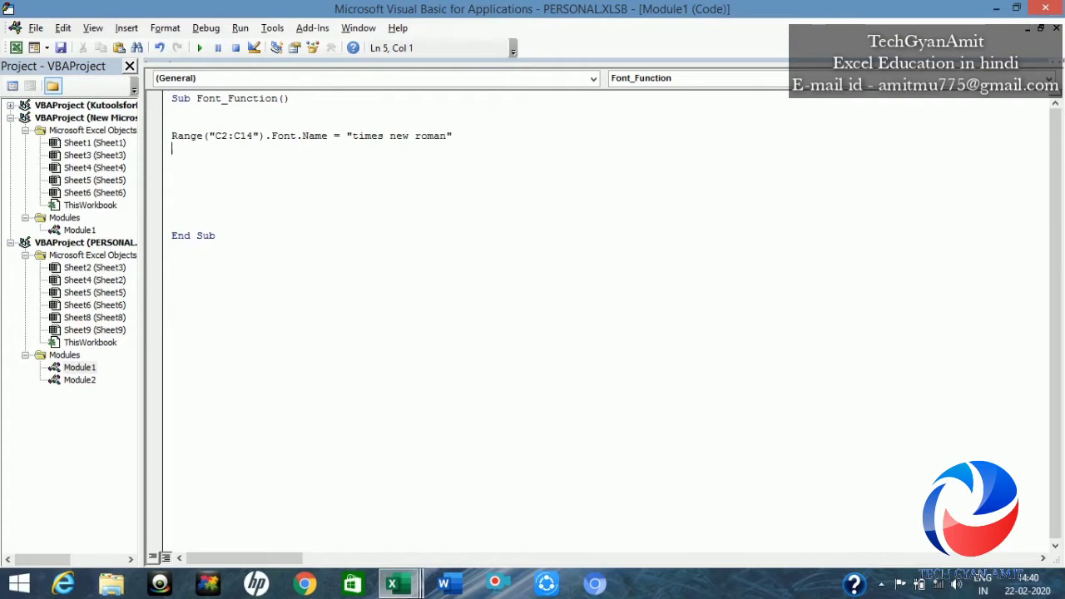
pyautogui.click(456, 136)
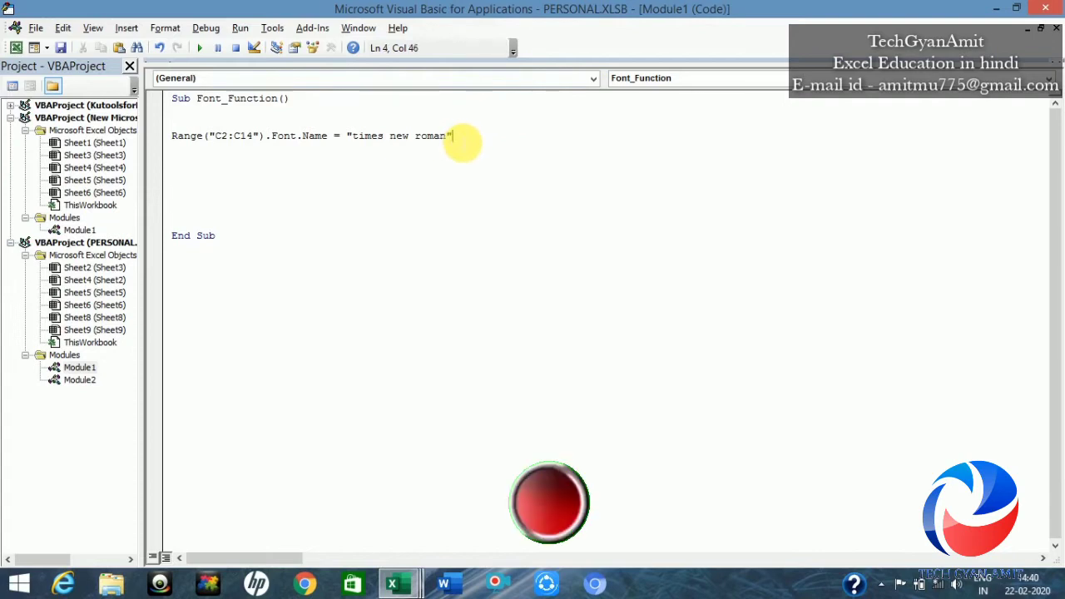
pyautogui.moveTo(456, 136); pyautogui.dragTo(173, 136)
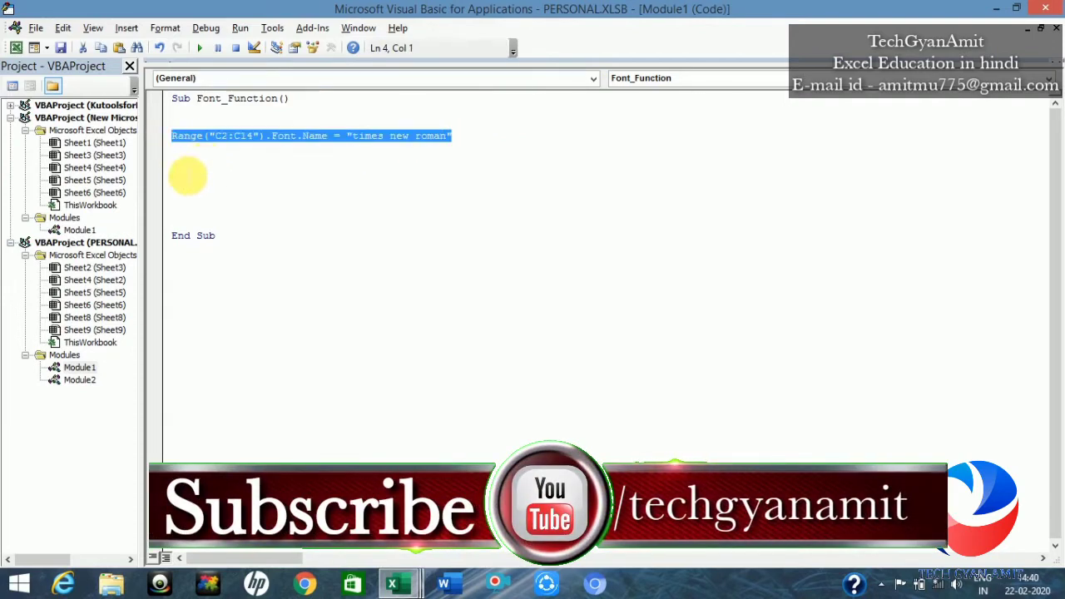
pyautogui.hotkey('ctrl', 'c')
pyautogui.click(173, 173)
pyautogui.hotkey('ctrl', 'v')
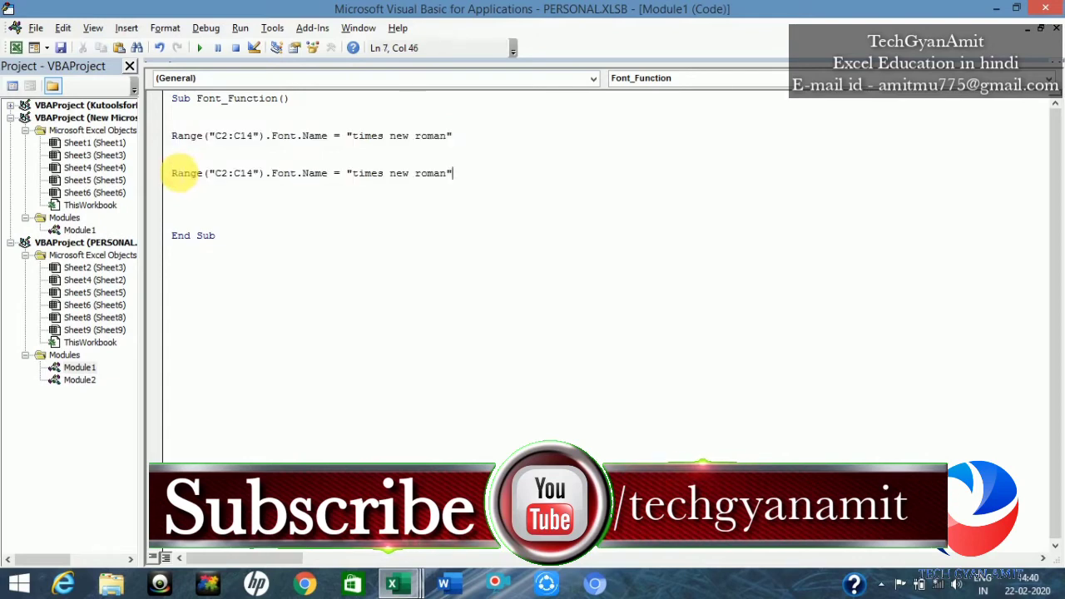
# Step: Change the duplicated line to Range("C2:C14").Font.Size = 12
pyautogui.press('BackSpace')
pyautogui.press('BackSpace')
pyautogui.press('BackSpace')
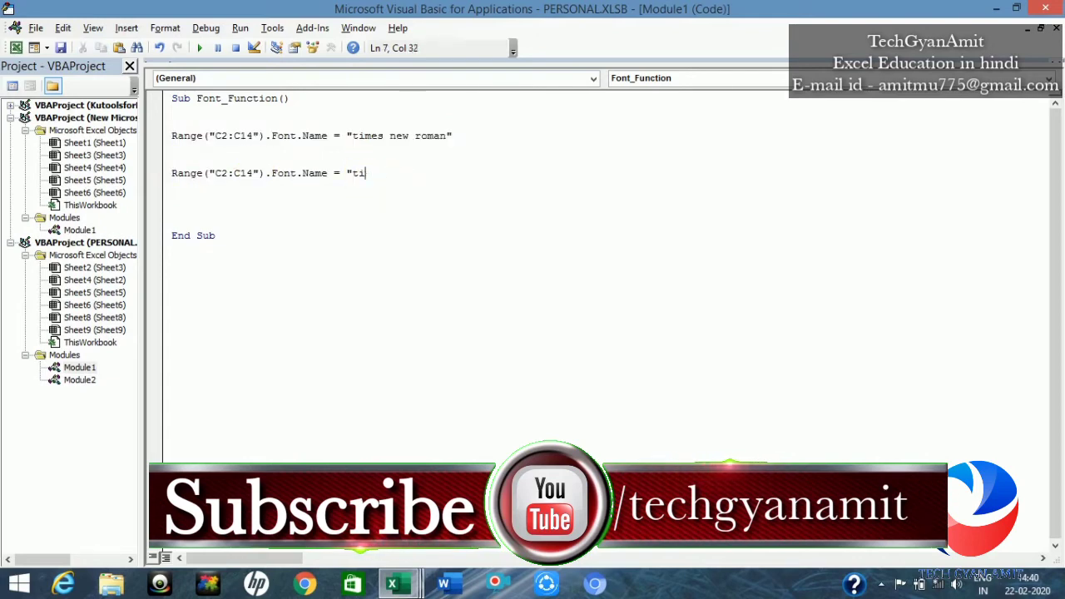
pyautogui.press('BackSpace')
pyautogui.press('BackSpace')
pyautogui.press('BackSpace')
pyautogui.press('BackSpace')
pyautogui.press('BackSpace')
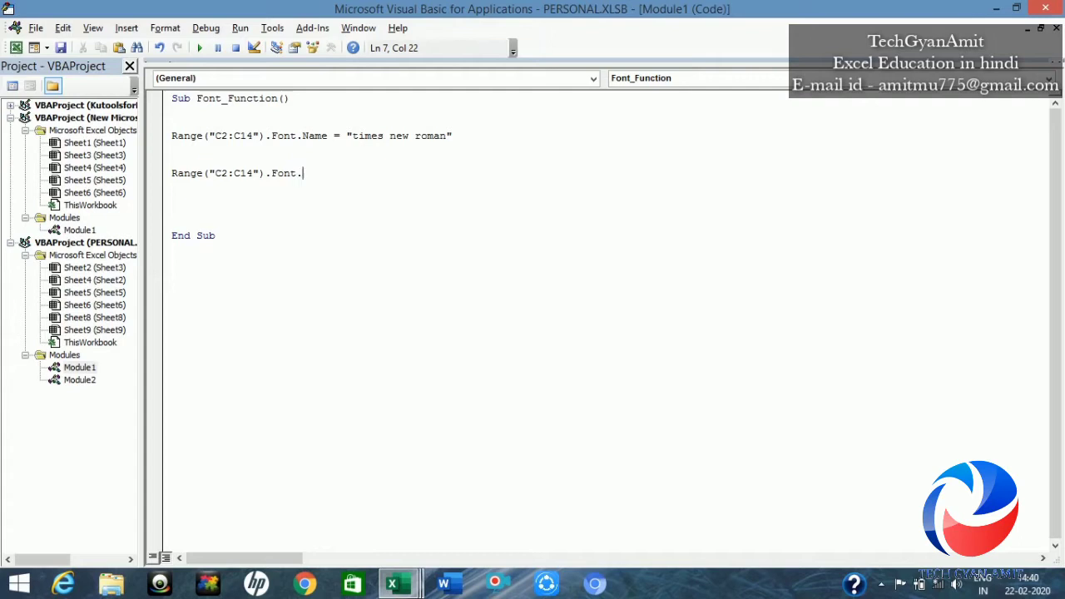
pyautogui.write('si')
pyautogui.write('ze')
pyautogui.press('BackSpace')
pyautogui.press('BackSpace')
pyautogui.press('BackSpace')
pyautogui.press('BackSpace')
pyautogui.press('BackSpace')
pyautogui.write('.')
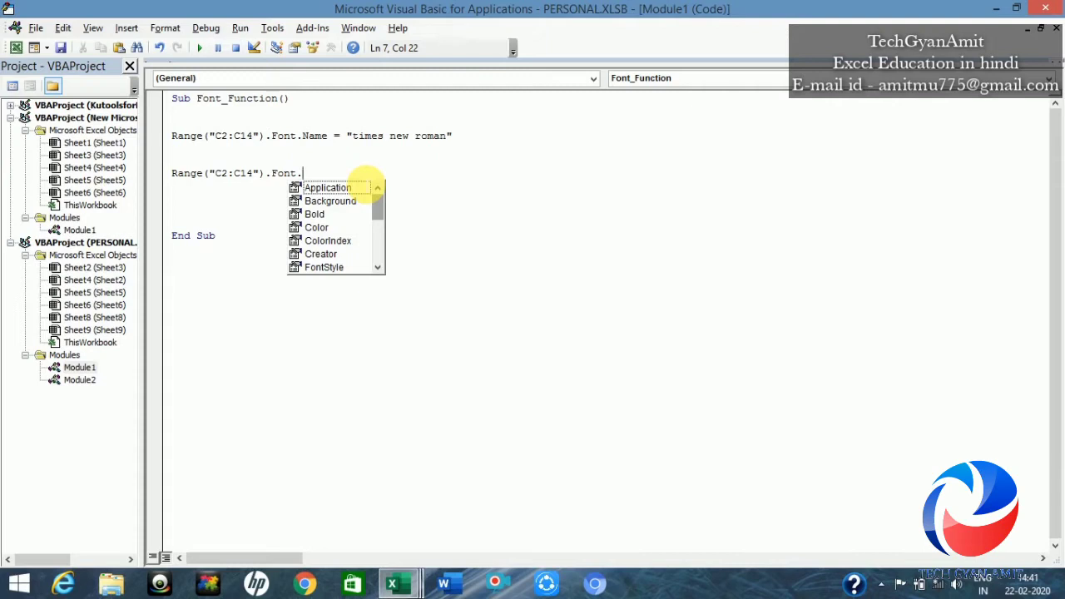
pyautogui.write('zi')
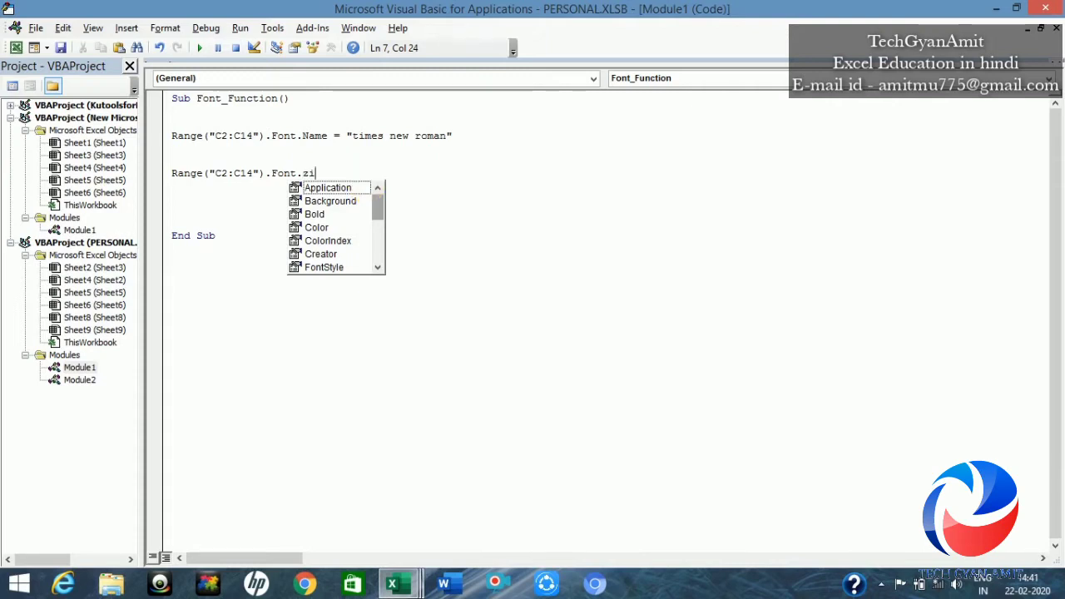
pyautogui.press('BackSpace')
pyautogui.press('BackSpace')
pyautogui.write('si')
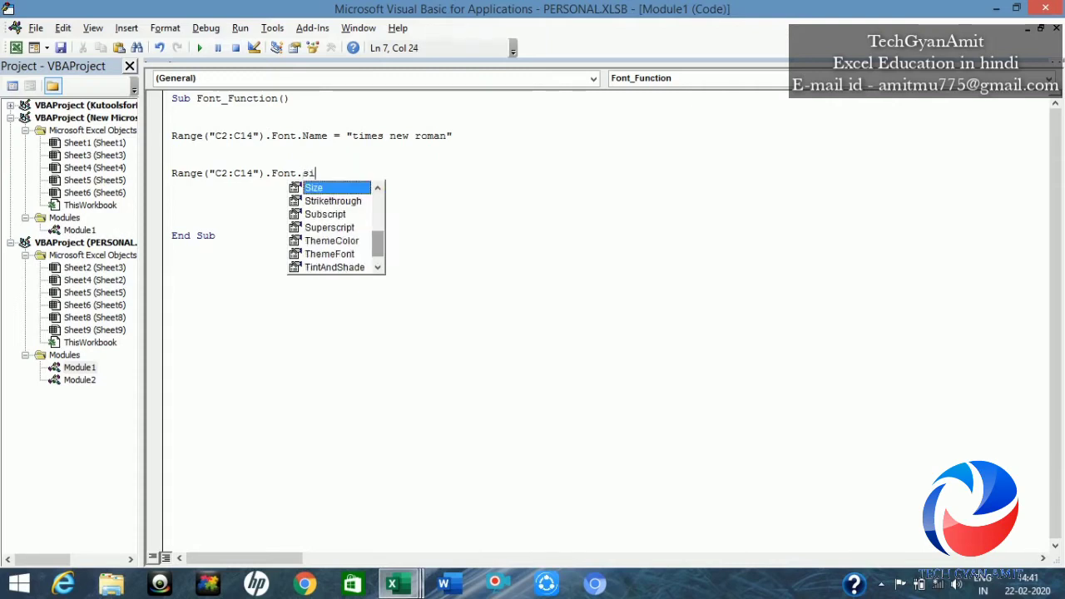
pyautogui.write('ze')
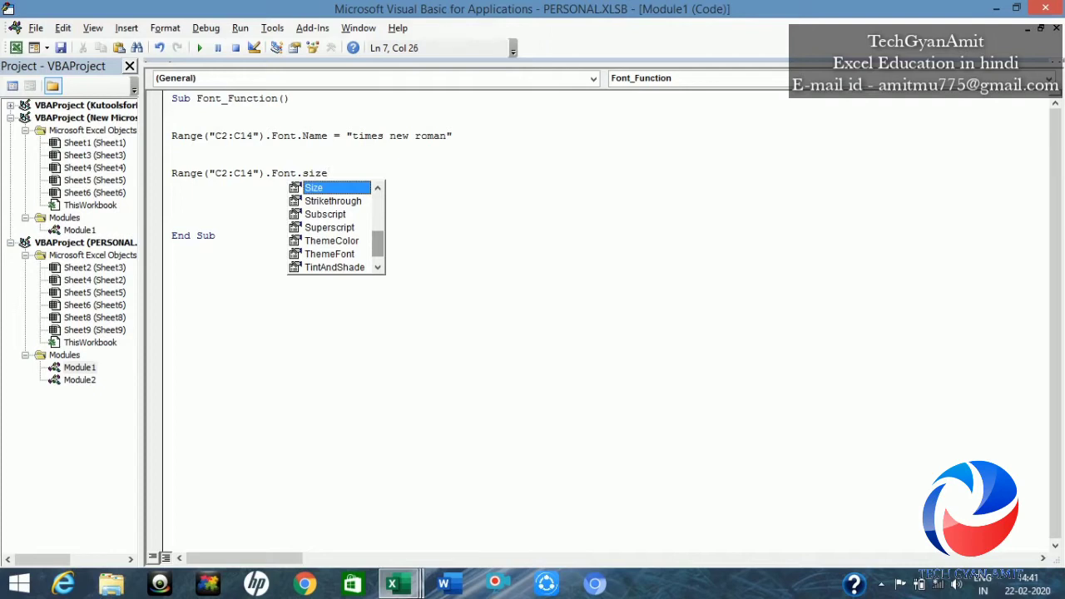
pyautogui.write(' = ')
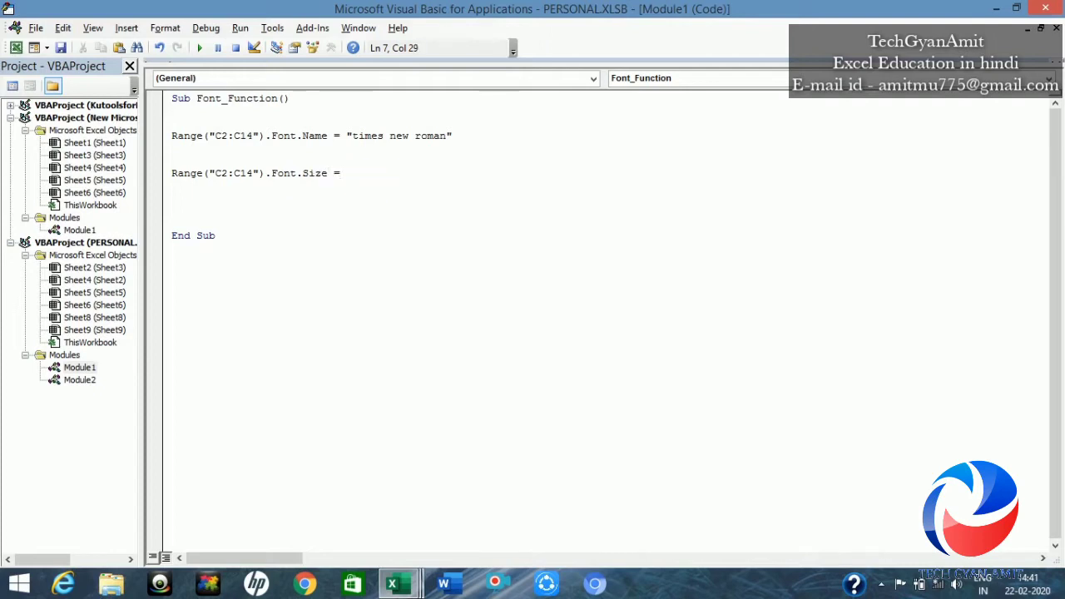
pyautogui.write('12')
pyautogui.press('Return')
pyautogui.press('Return')
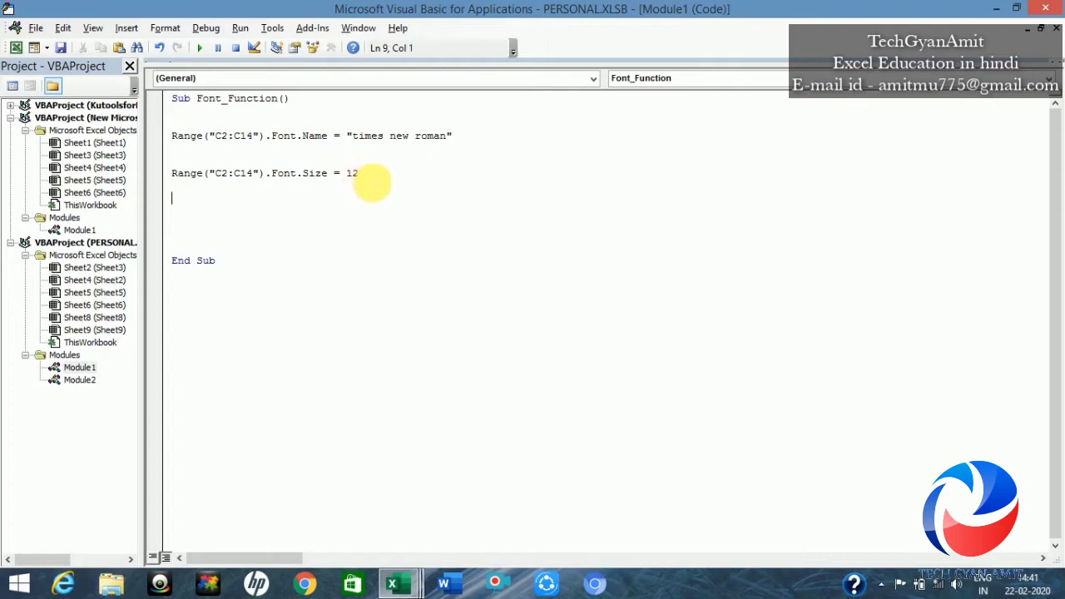
# Step: Copy the Font.Size line below and turn it into Range("C2:C14").Font.Bold =, then switch to the worksheet
pyautogui.click(370, 177)
pyautogui.moveTo(369, 177); pyautogui.dragTo(179, 179)
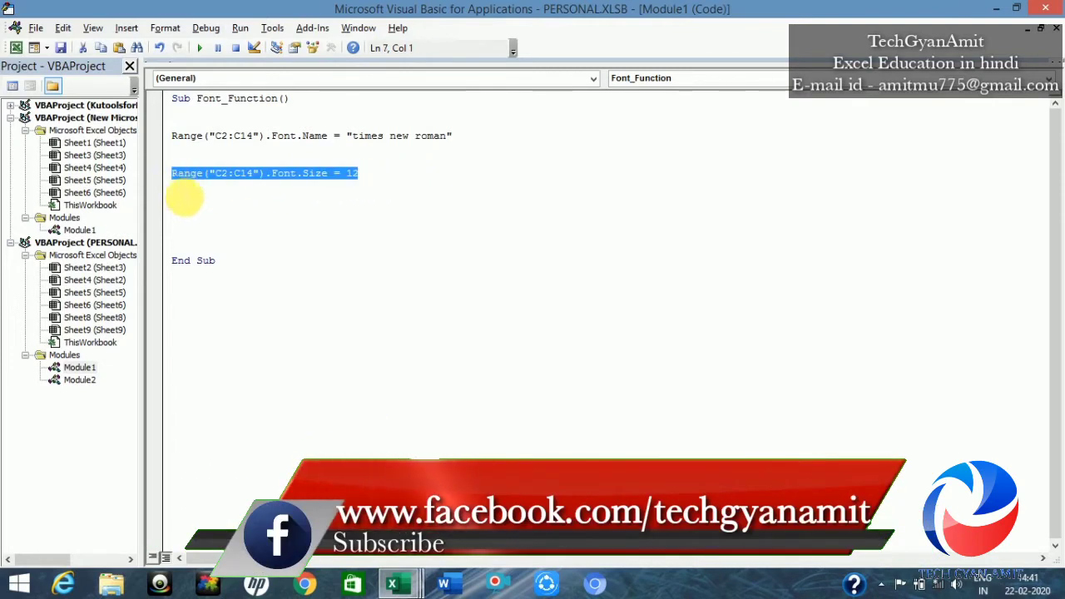
pyautogui.hotkey('ctrl', 'c')
pyautogui.click(185, 200)
pyautogui.hotkey('ctrl', 'v')
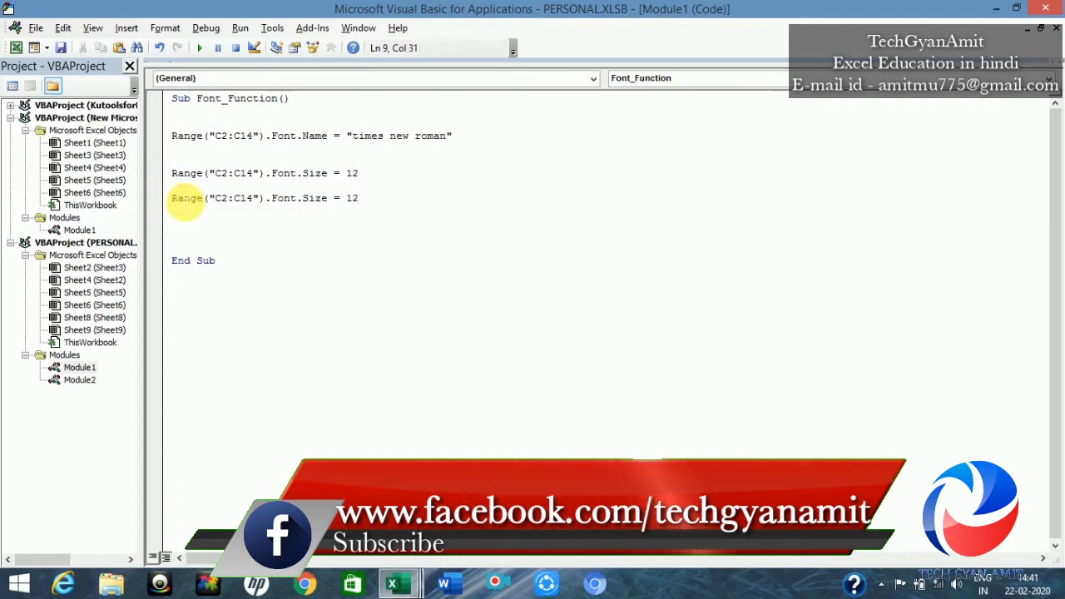
pyautogui.press('BackSpace')
pyautogui.press('BackSpace')
pyautogui.press('BackSpace')
pyautogui.press('BackSpace')
pyautogui.press('BackSpace')
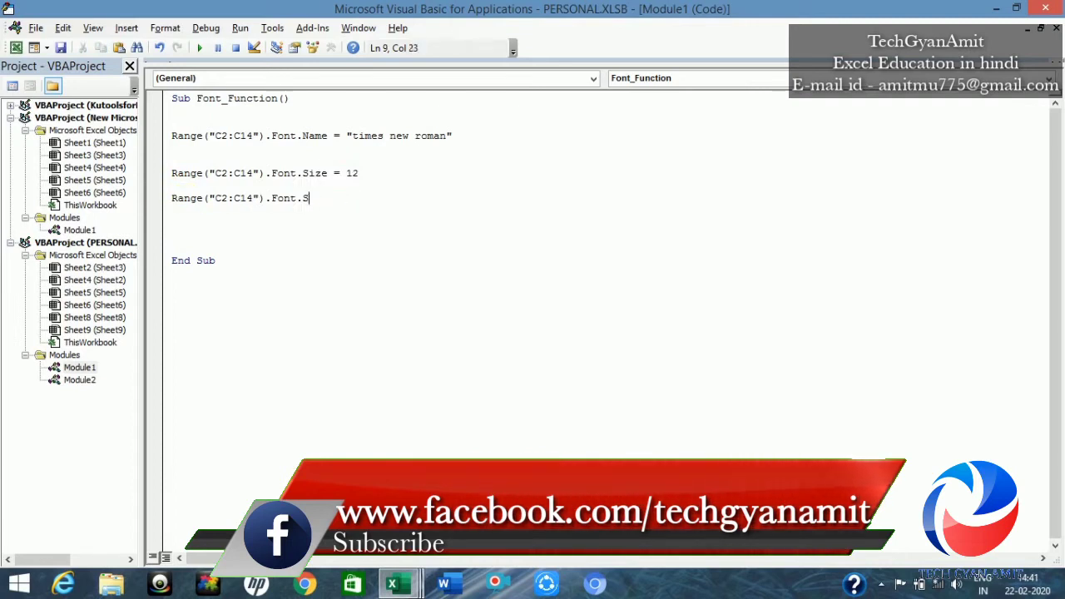
pyautogui.press('BackSpace')
pyautogui.press('BackSpace')
pyautogui.write('.')
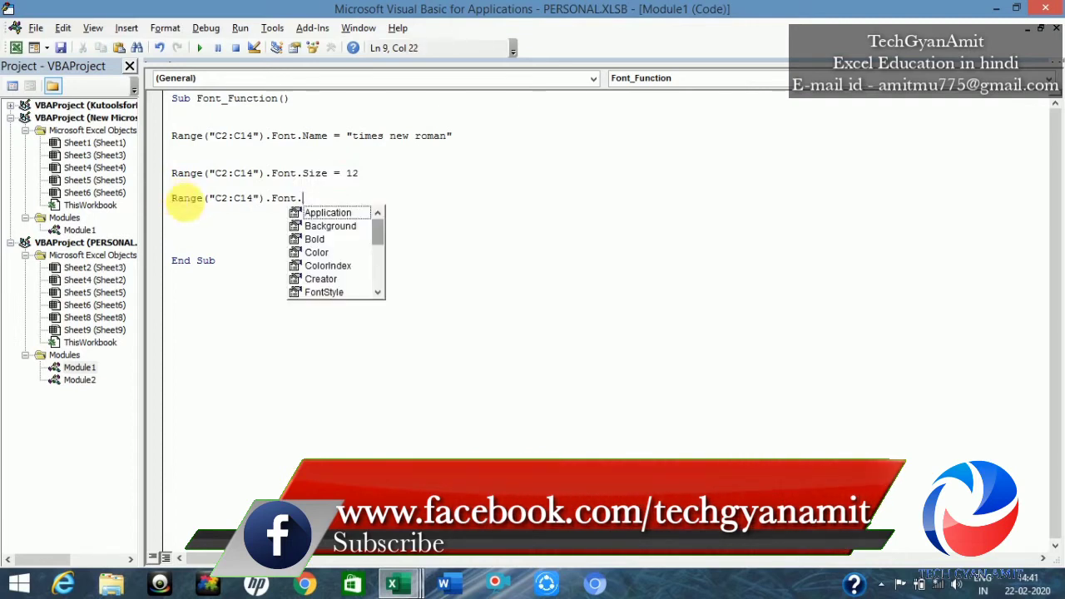
pyautogui.write('bold')
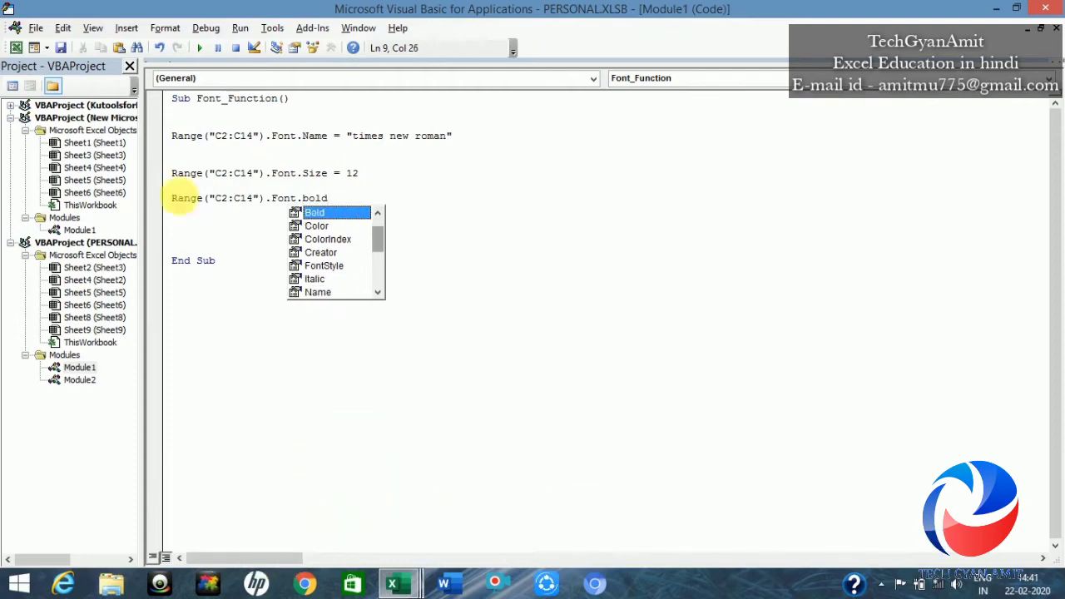
pyautogui.write(' =')
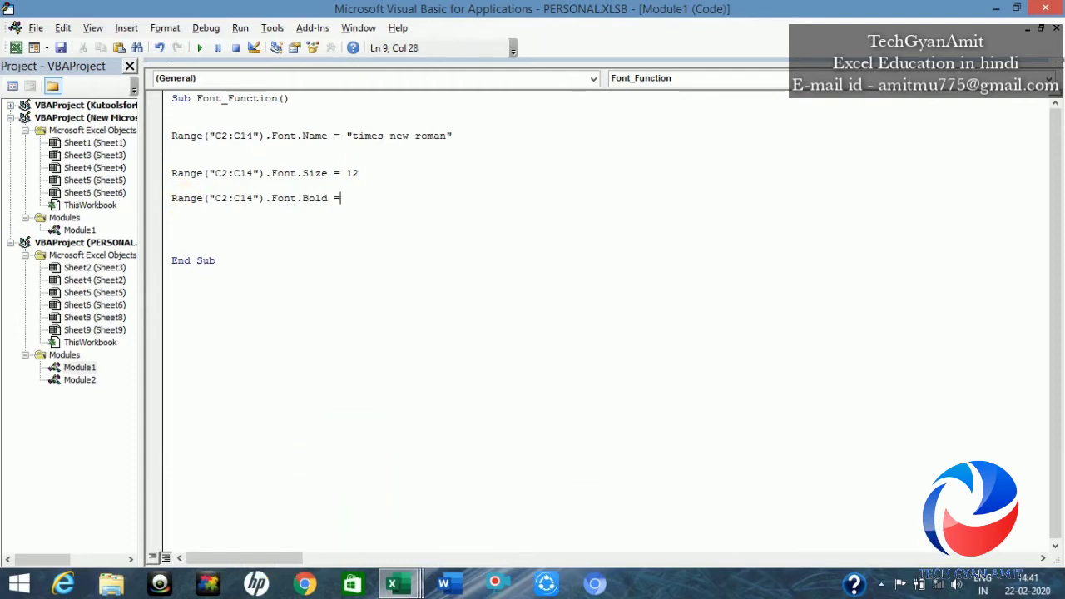
pyautogui.hotkey('alt', 'F11')
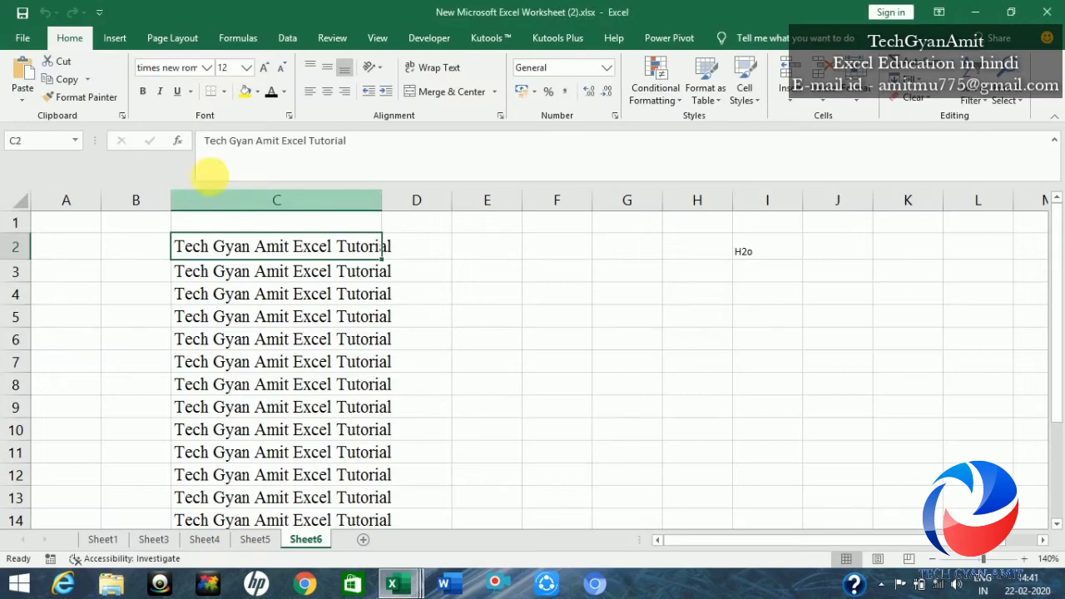
# Step: Select B2 then C2 to check the tutorial text's formatting, then return to the code
pyautogui.click(156, 243)
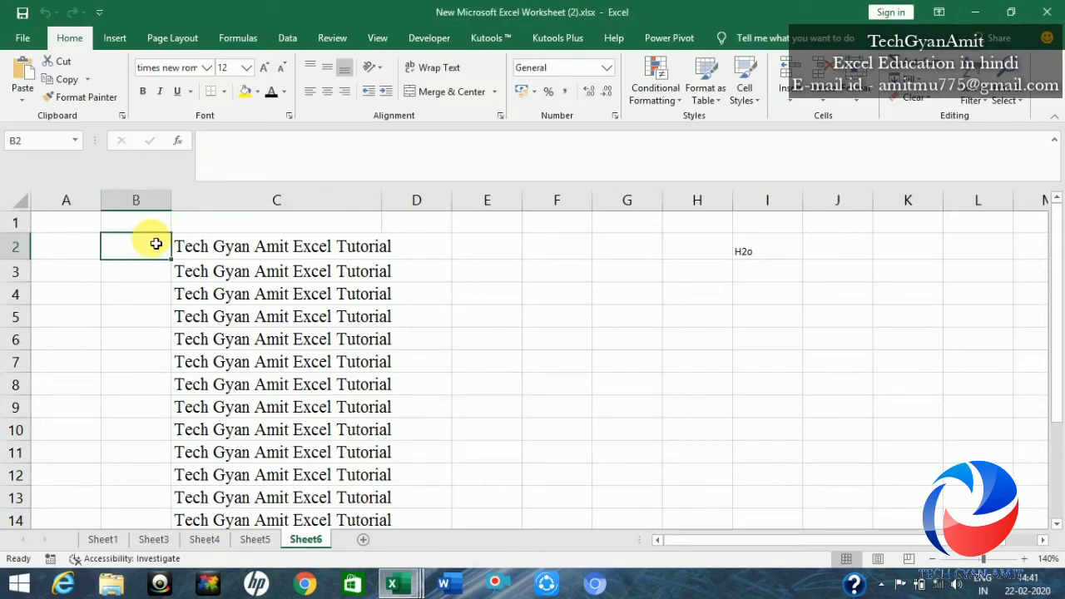
pyautogui.click(230, 252)
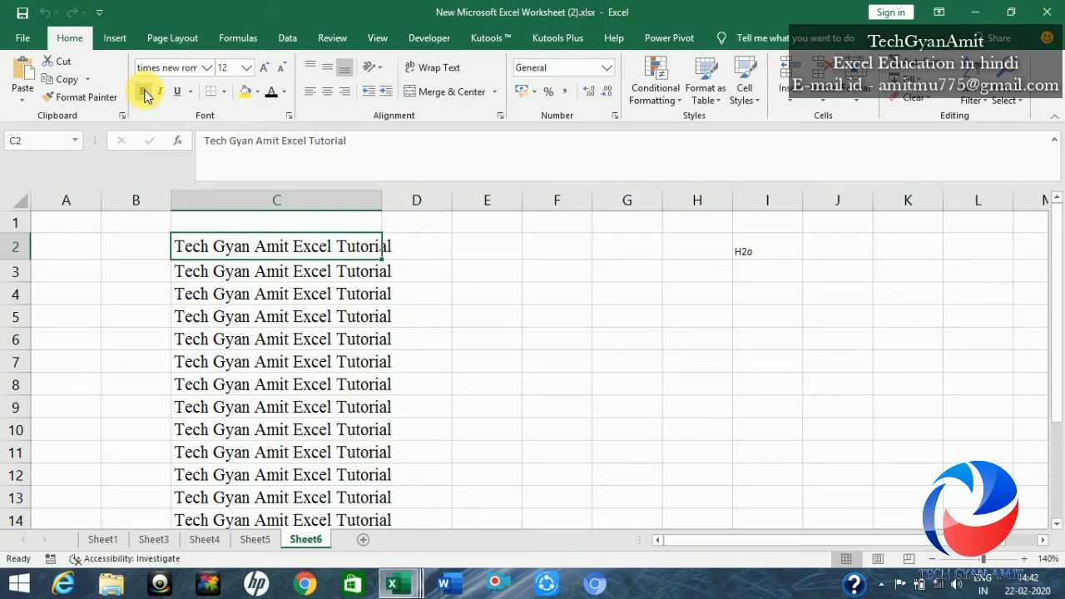
pyautogui.hotkey('alt', 'F11')
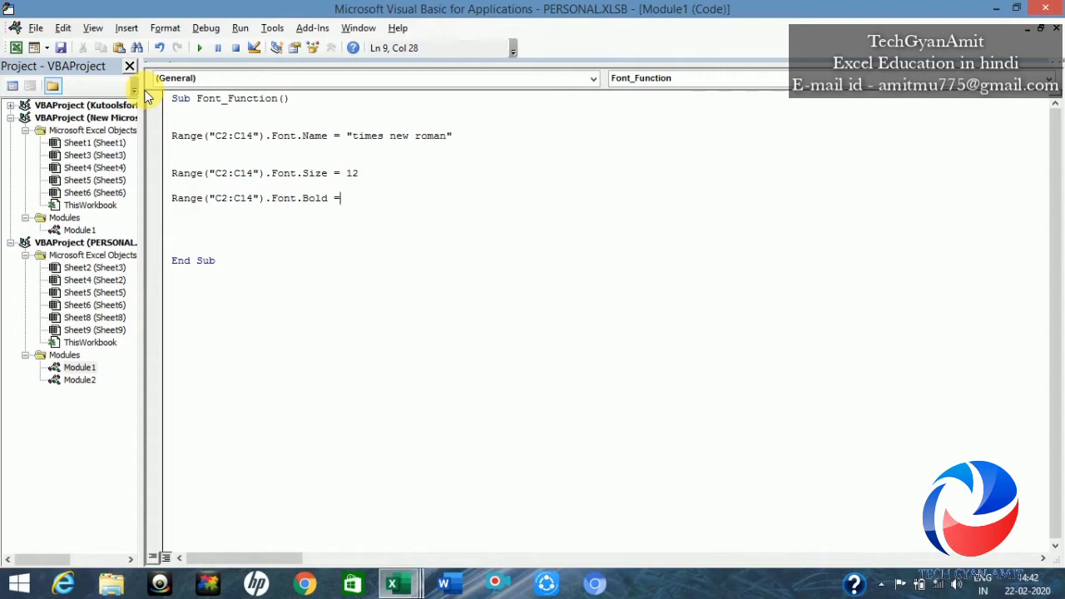
# Step: Complete the third line as Range("C2:C14").Font.Bold = True
pyautogui.write(' true')
pyautogui.press('Return')
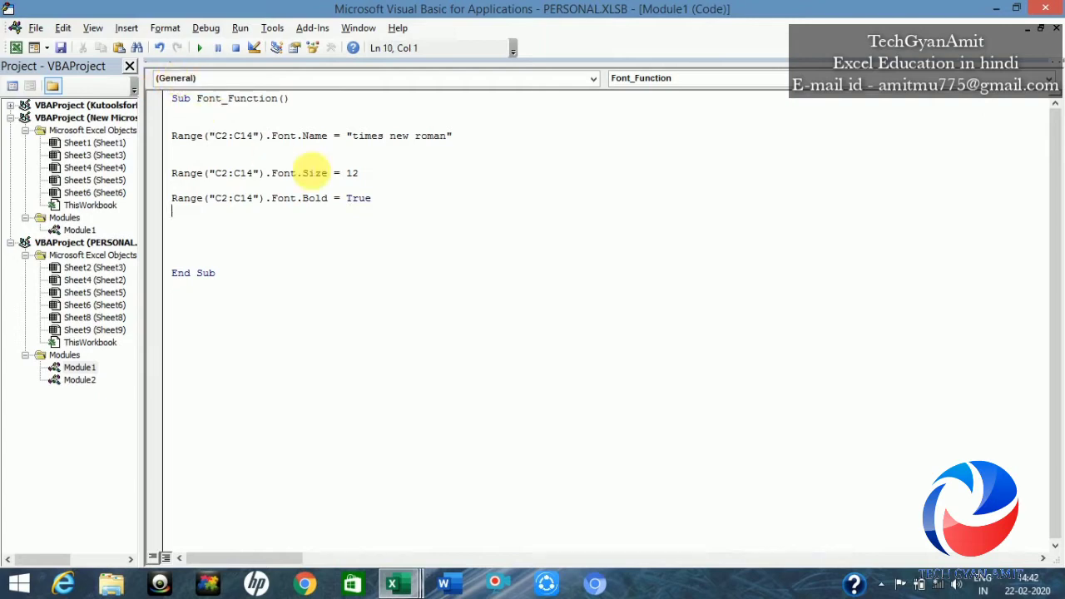
pyautogui.moveTo(374, 199); pyautogui.dragTo(175, 202)
pyautogui.click(178, 212)
pyautogui.click(178, 203)
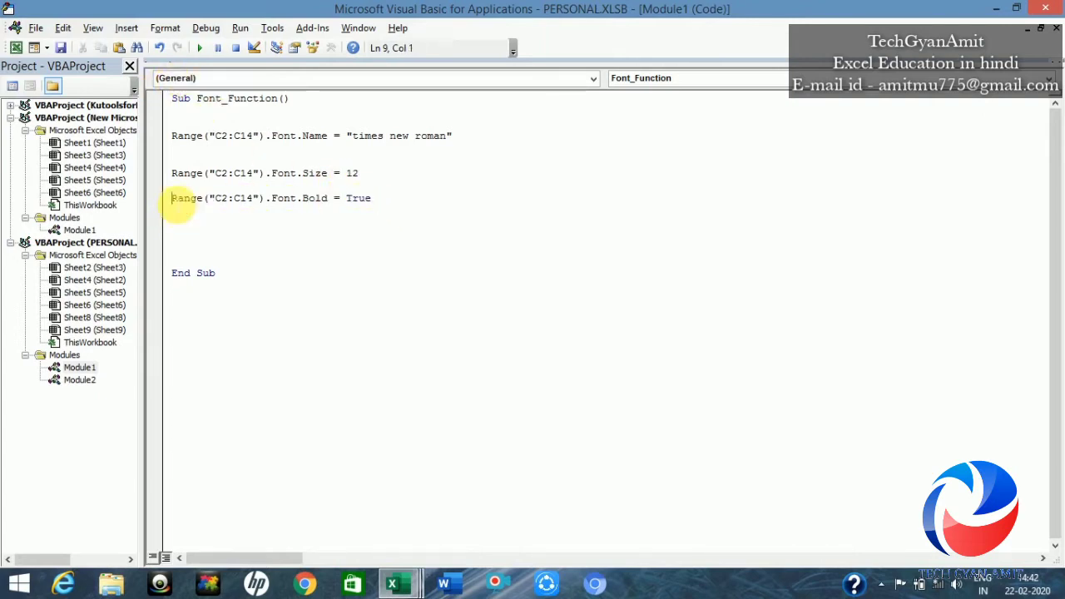
pyautogui.press('Down')
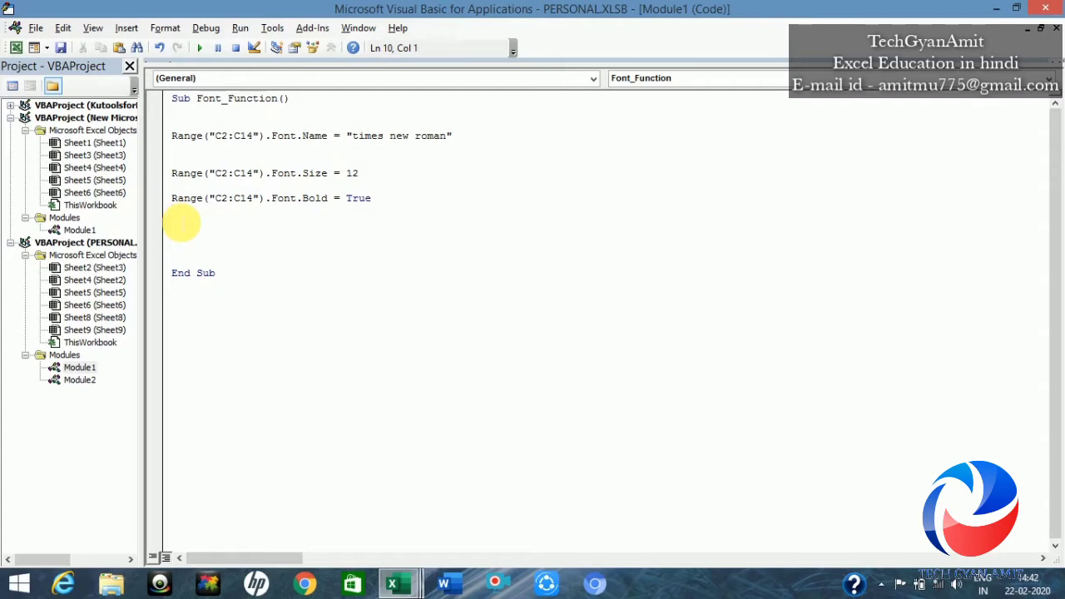
# Step: Add a fourth line Range("C2:C14").Font.Bold = False below it
pyautogui.hotkey('ctrl', 'v')
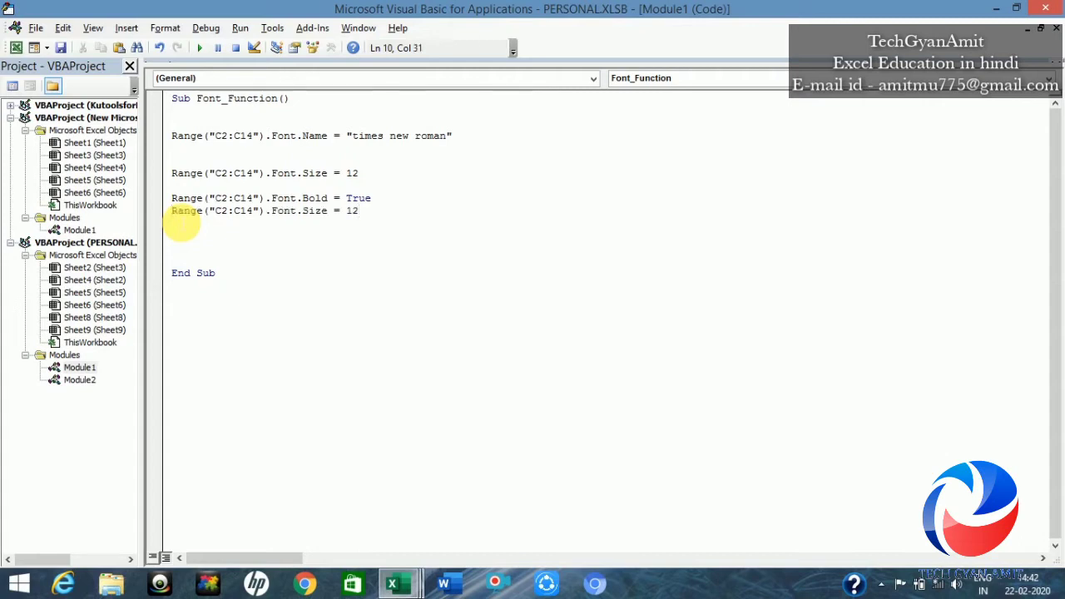
pyautogui.press('BackSpace')
pyautogui.press('BackSpace')
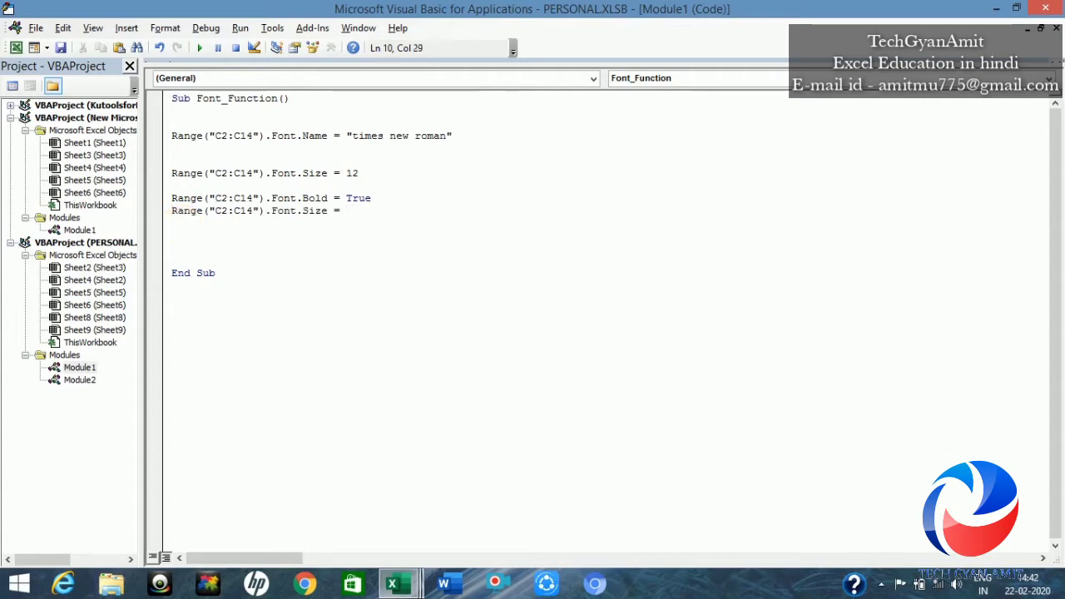
pyautogui.write('false')
pyautogui.press('Return')
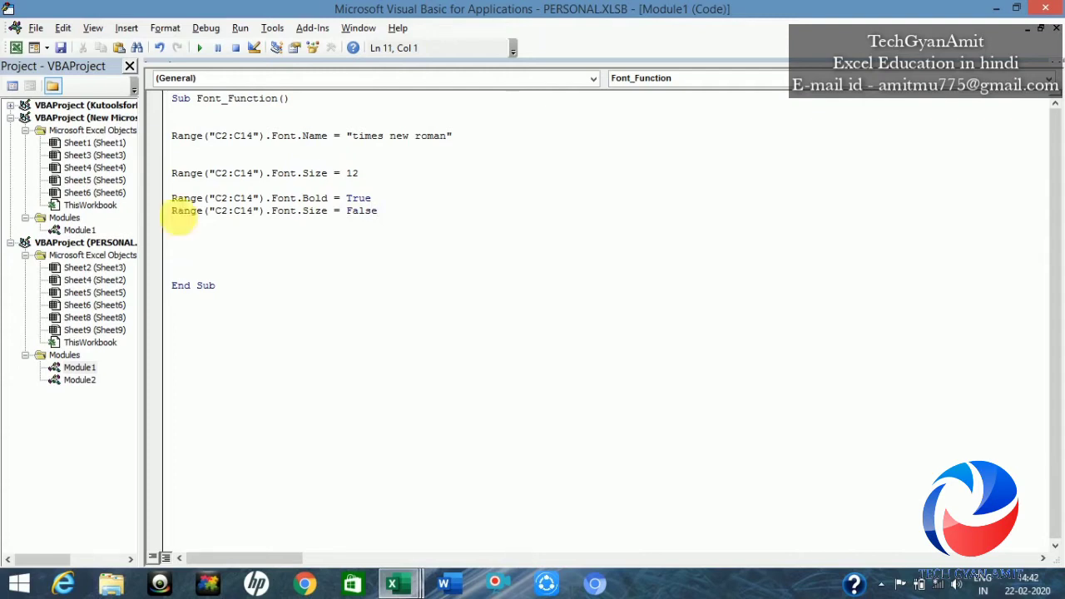
pyautogui.click(329, 212)
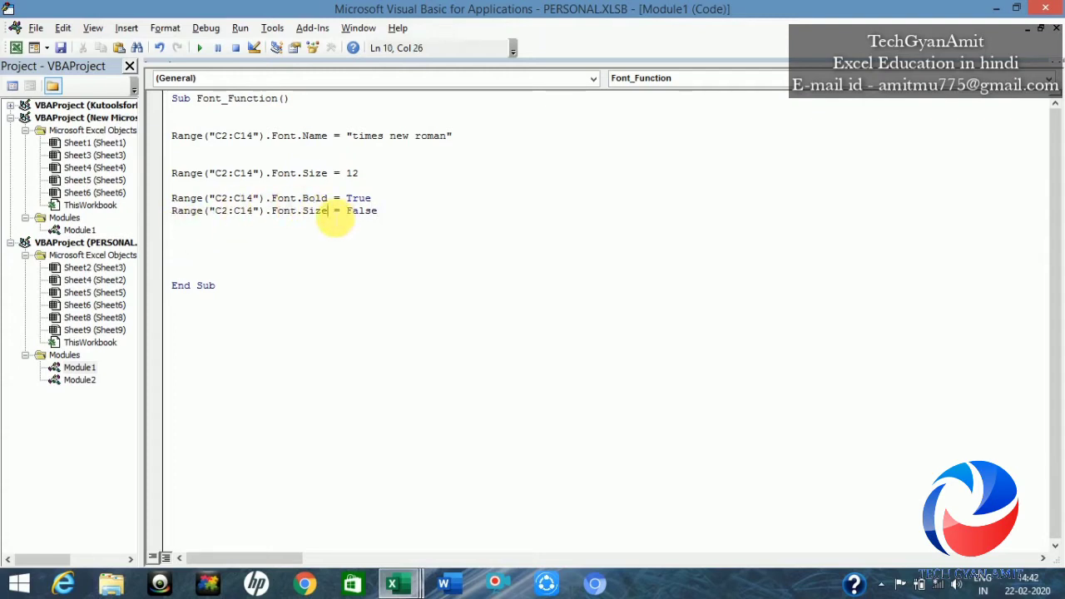
pyautogui.press('BackSpace')
pyautogui.press('BackSpace')
pyautogui.press('BackSpace')
pyautogui.press('BackSpace')
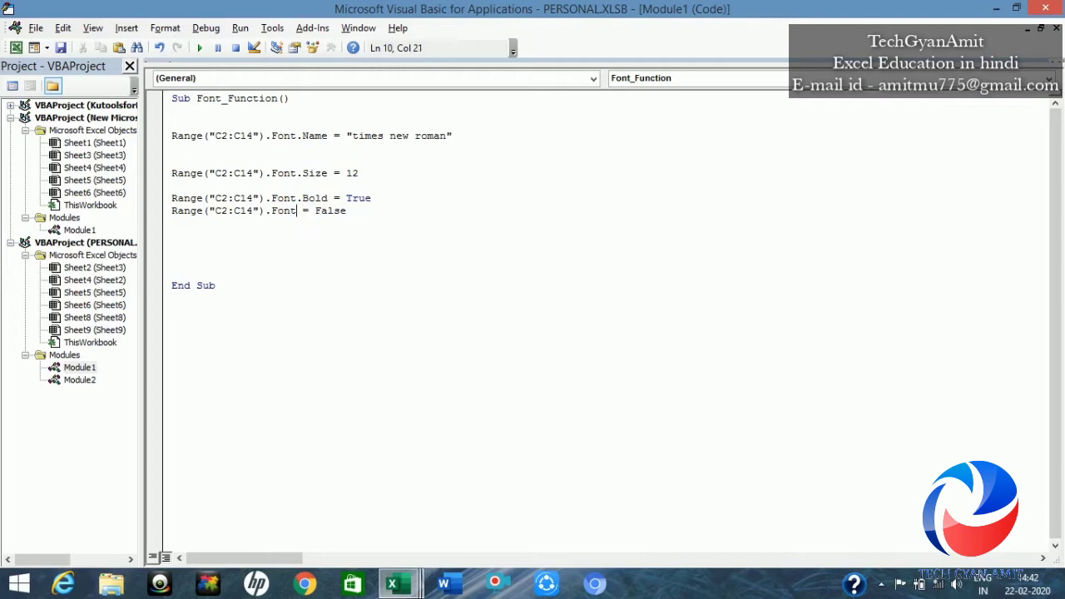
pyautogui.hotkey('ctrl', 'j')
pyautogui.write('.bo')
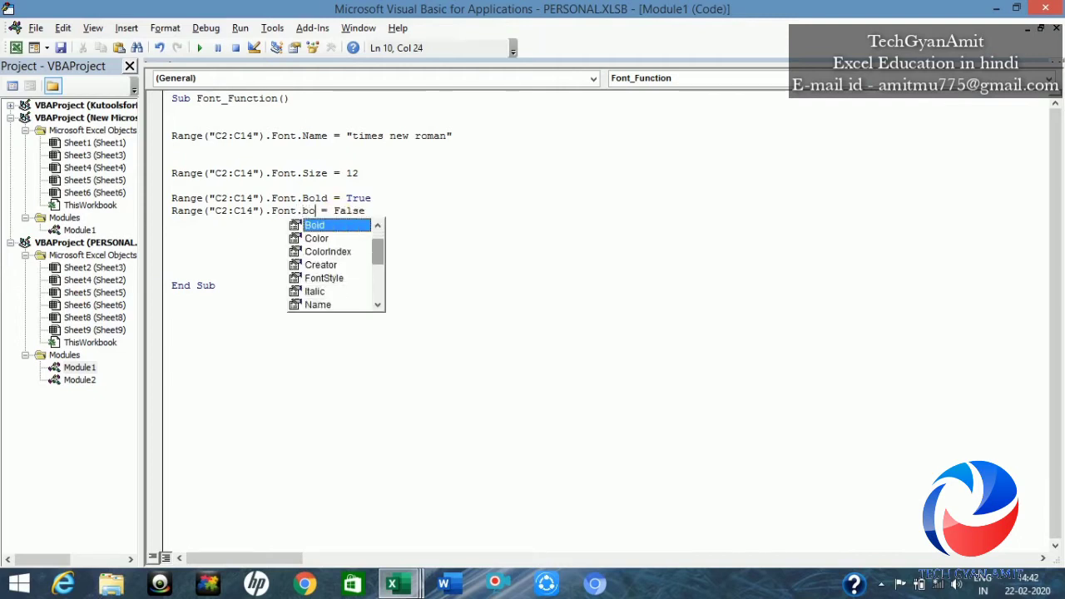
pyautogui.write('ld')
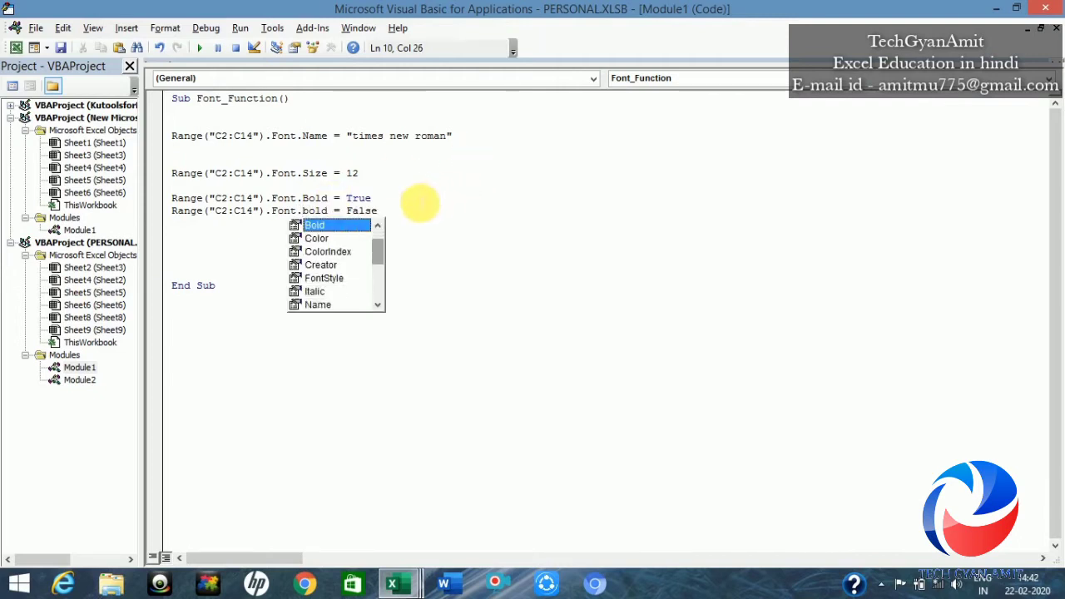
pyautogui.click(393, 214)
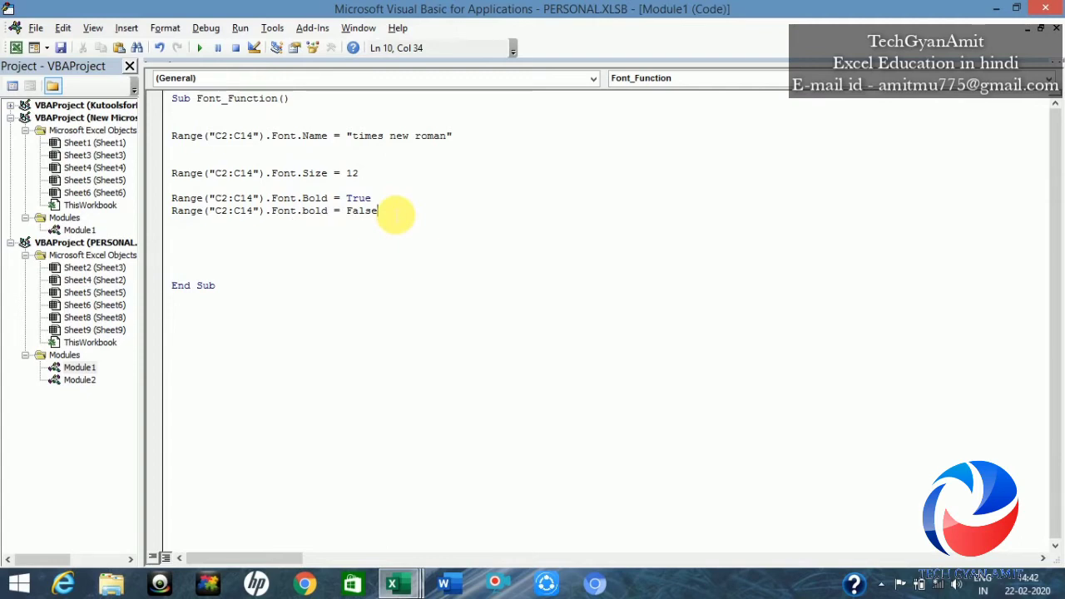
pyautogui.press('Return')
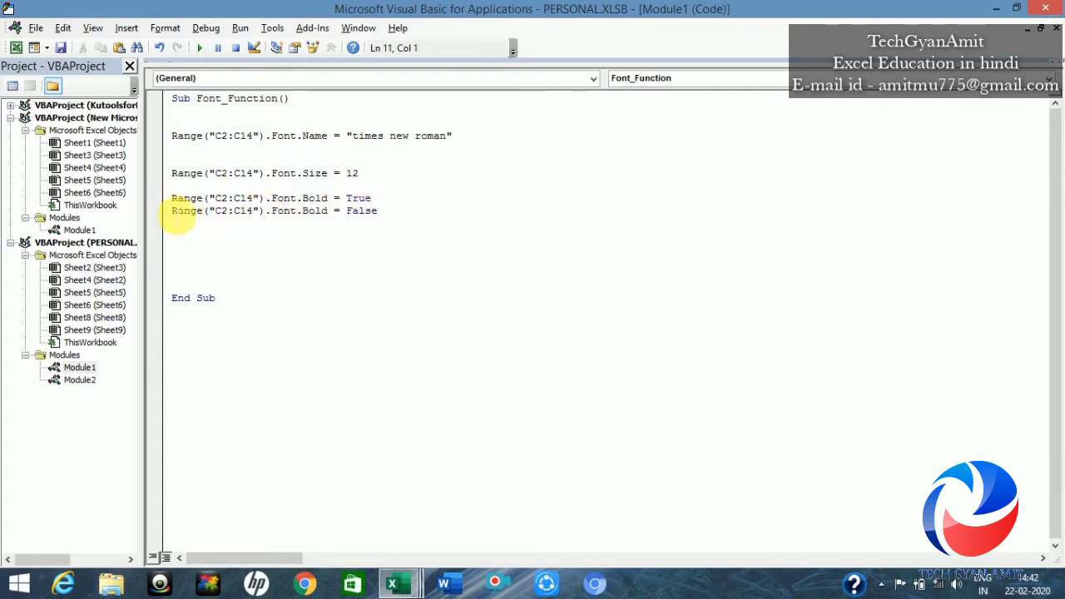
pyautogui.moveTo(173, 213); pyautogui.dragTo(378, 233)
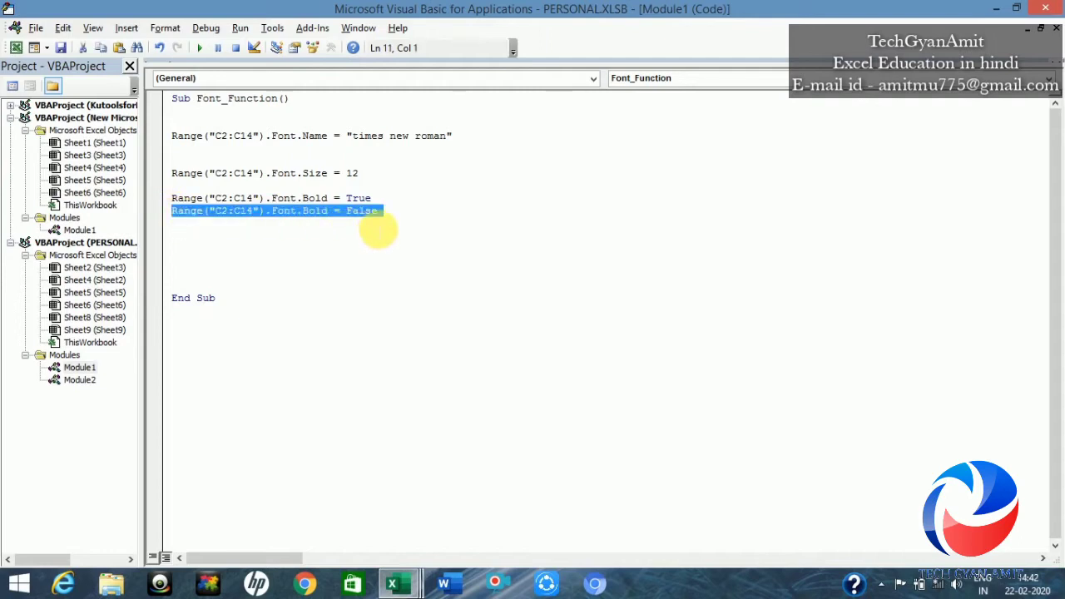
# Step: Paste the Bold line below and change it to Range("C2:C14").Font.Italic = True
pyautogui.click(182, 240)
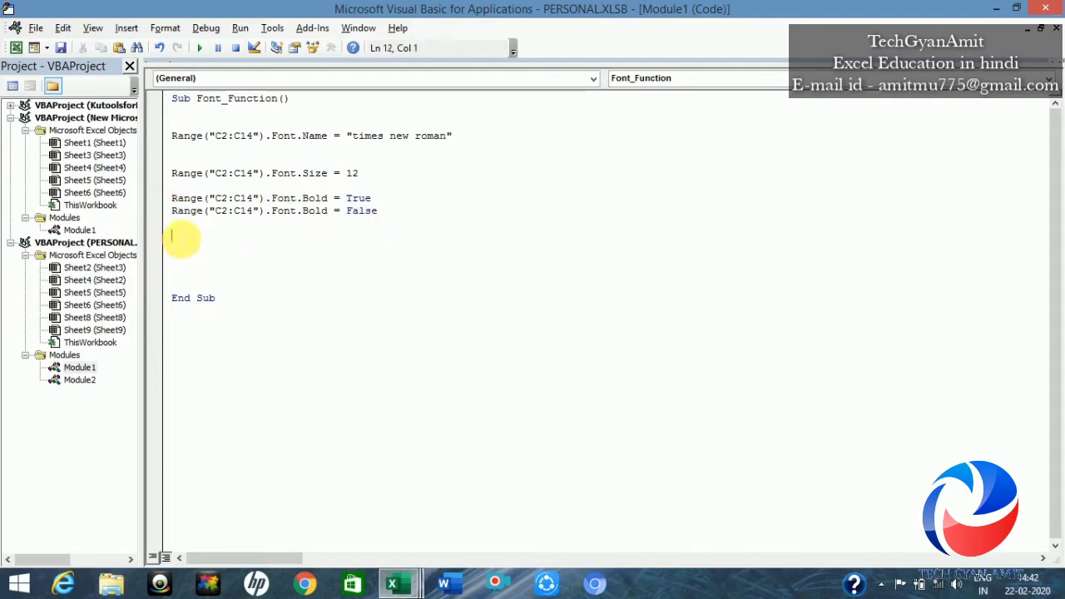
pyautogui.write('Range("C2:C14").Font.Bold = False')
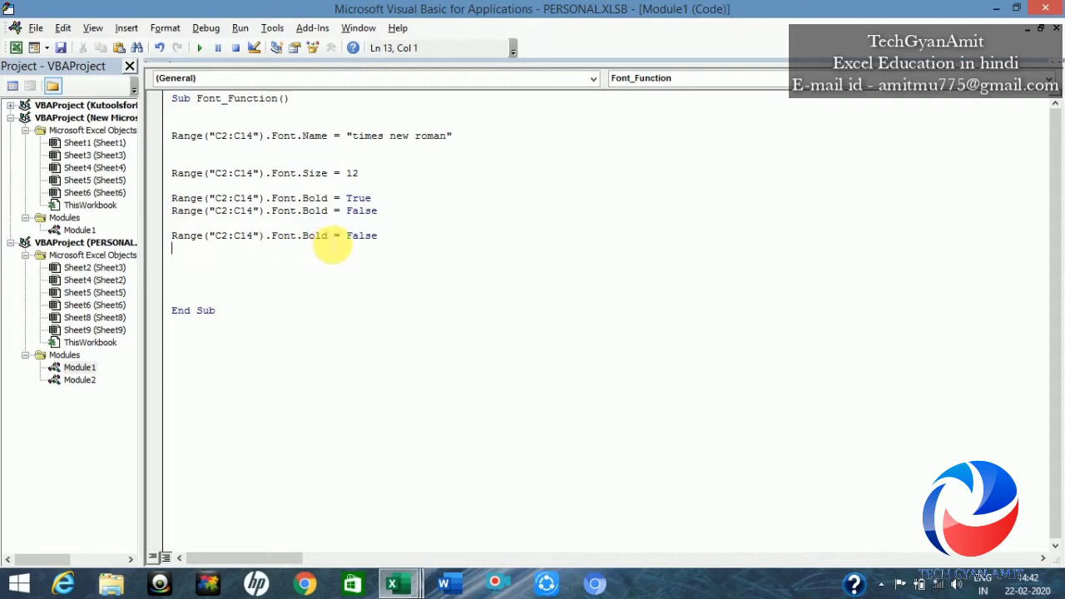
pyautogui.click(329, 238)
pyautogui.press('BackSpace')
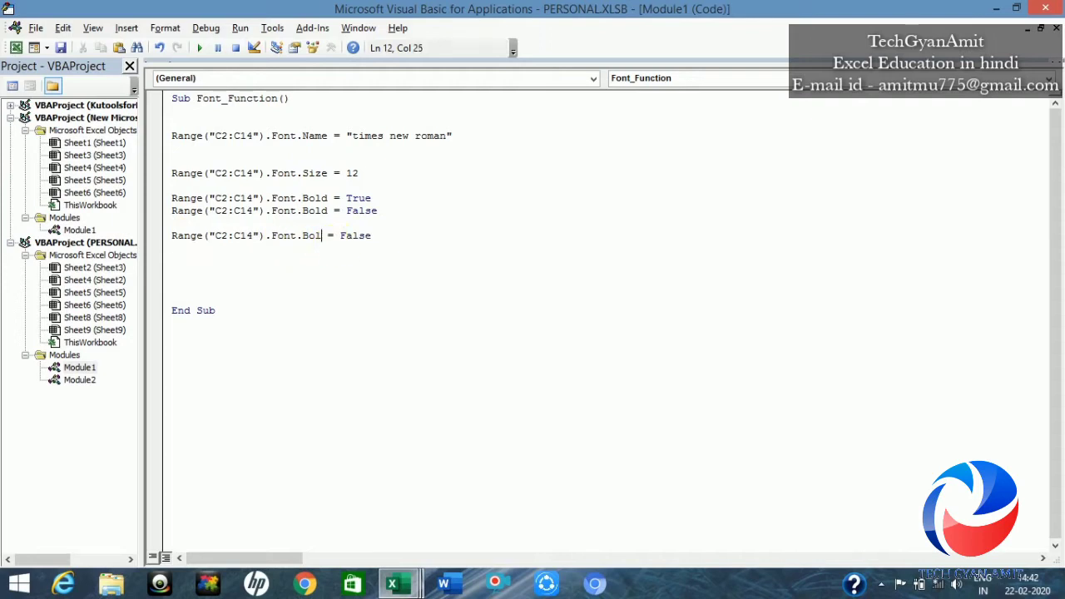
pyautogui.press('BackSpace')
pyautogui.press('BackSpace')
pyautogui.press('BackSpace')
pyautogui.press('BackSpace')
pyautogui.write('.')
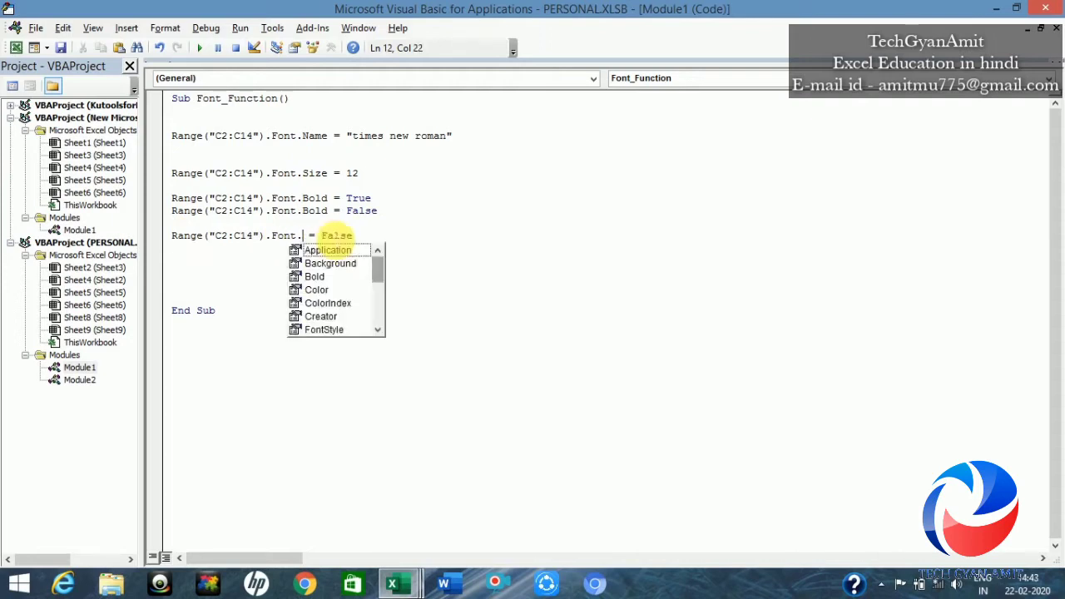
pyautogui.write('ita')
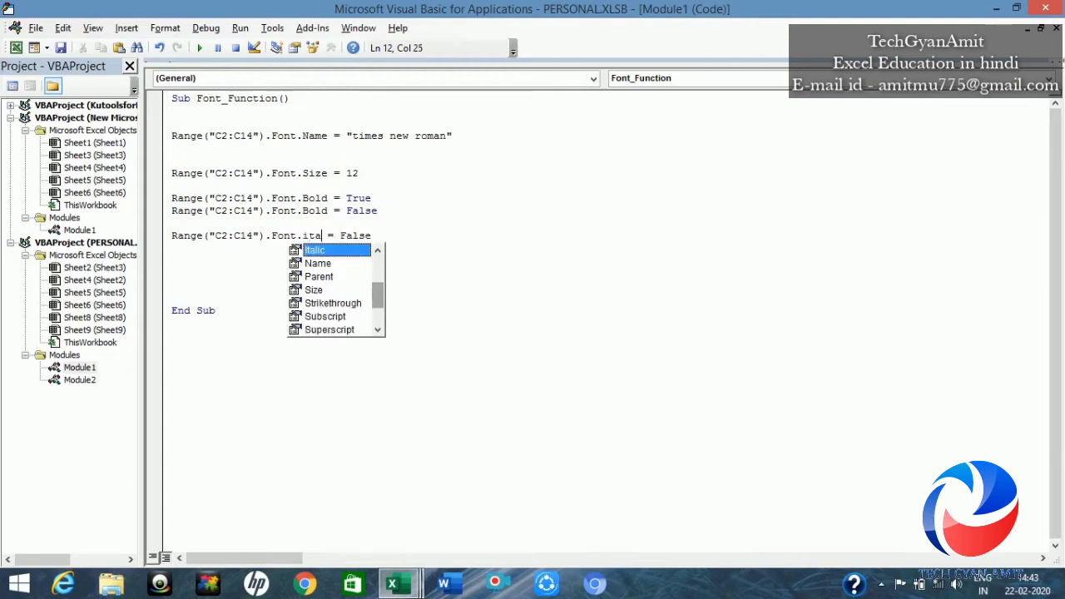
pyautogui.press('Tab')
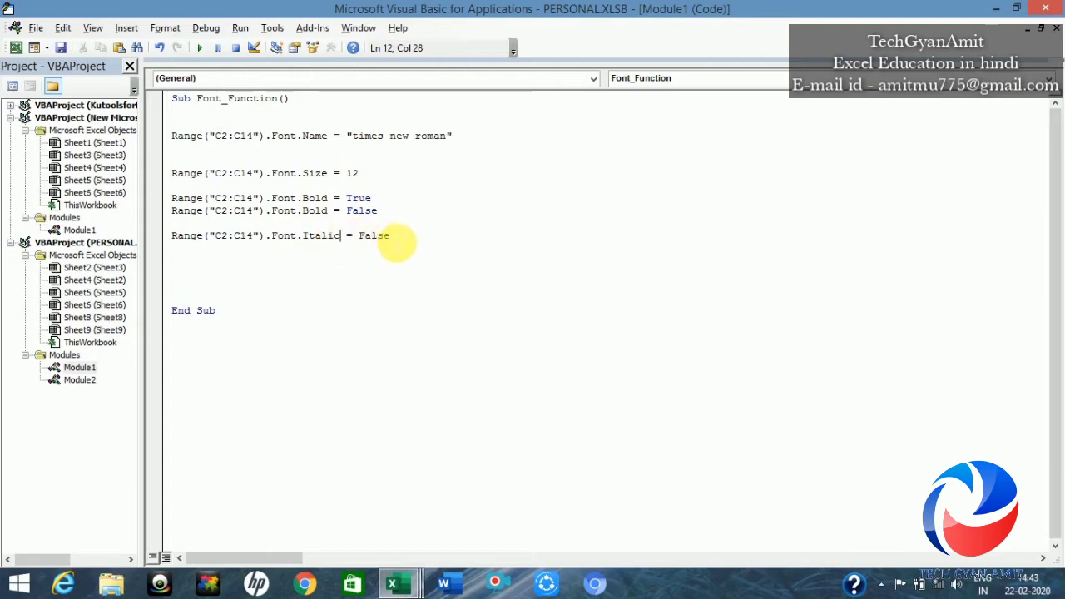
pyautogui.press('BackSpace')
pyautogui.press('BackSpace')
pyautogui.press('BackSpace')
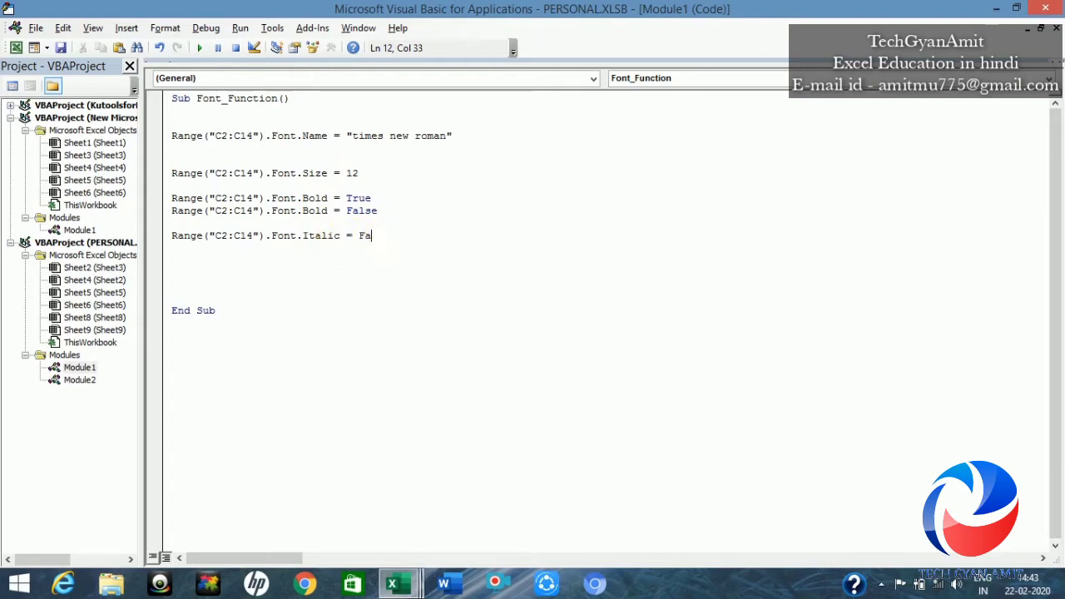
pyautogui.press('BackSpace')
pyautogui.press('BackSpace')
pyautogui.write('tr')
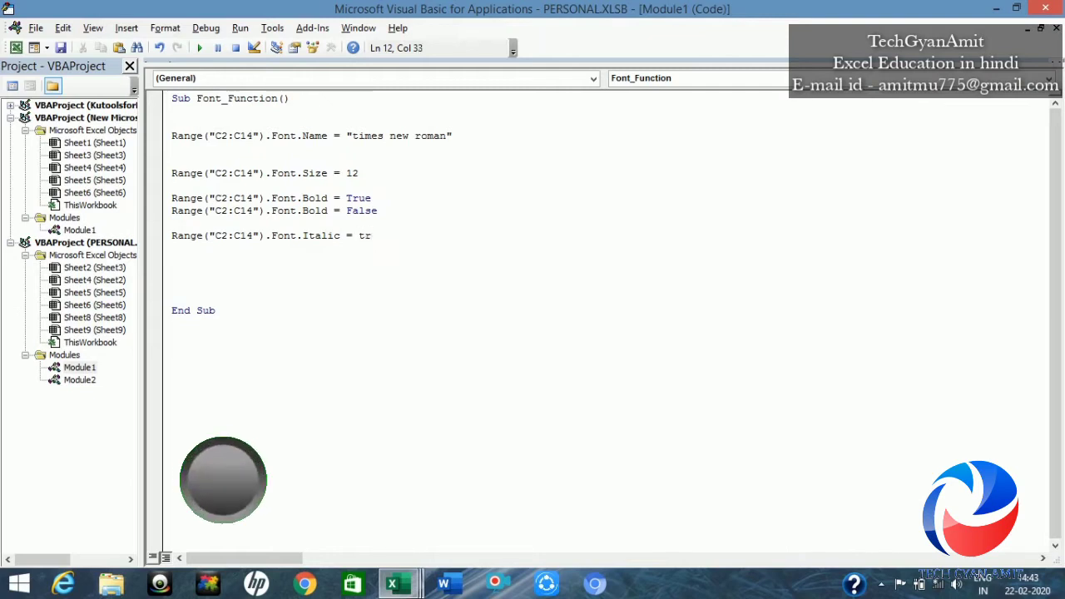
pyautogui.write('ue')
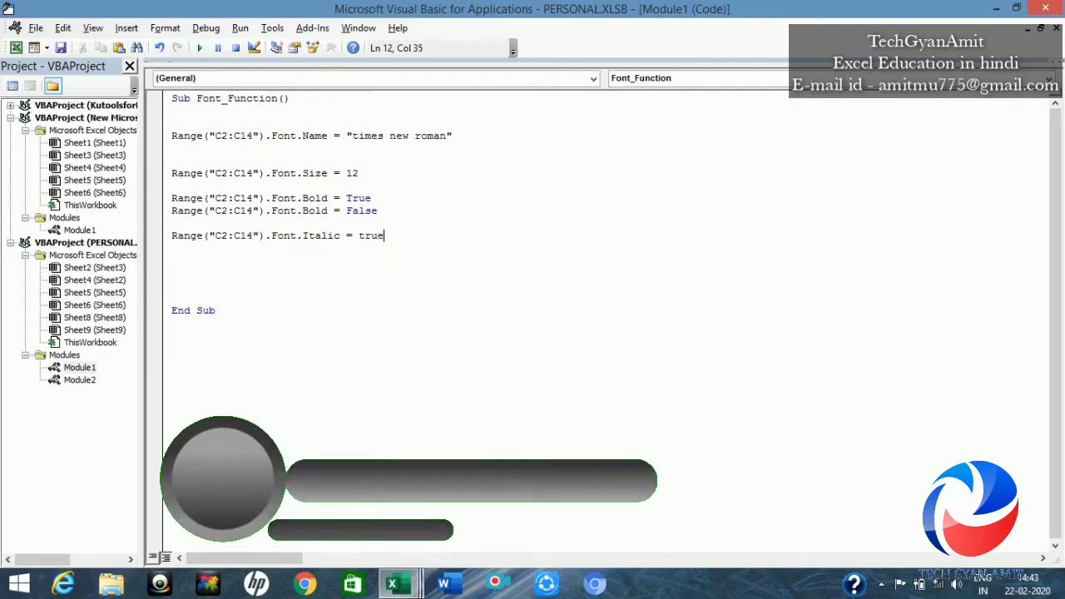
pyautogui.press('Return')
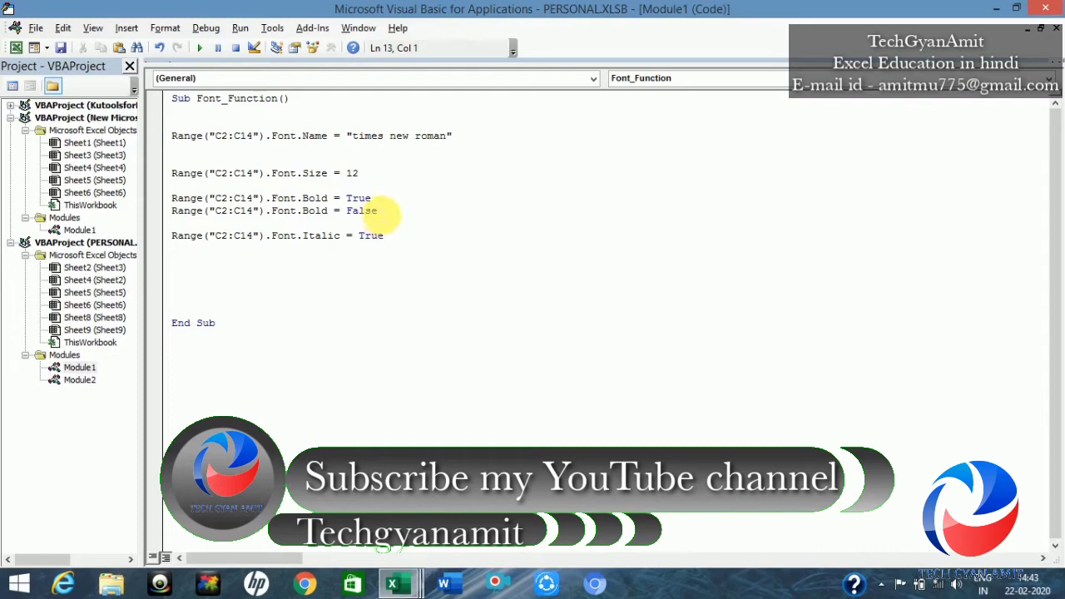
# Step: Duplicate the Italic line and set the copy to Font.Italic = False
pyautogui.moveTo(385, 236); pyautogui.dragTo(171, 237)
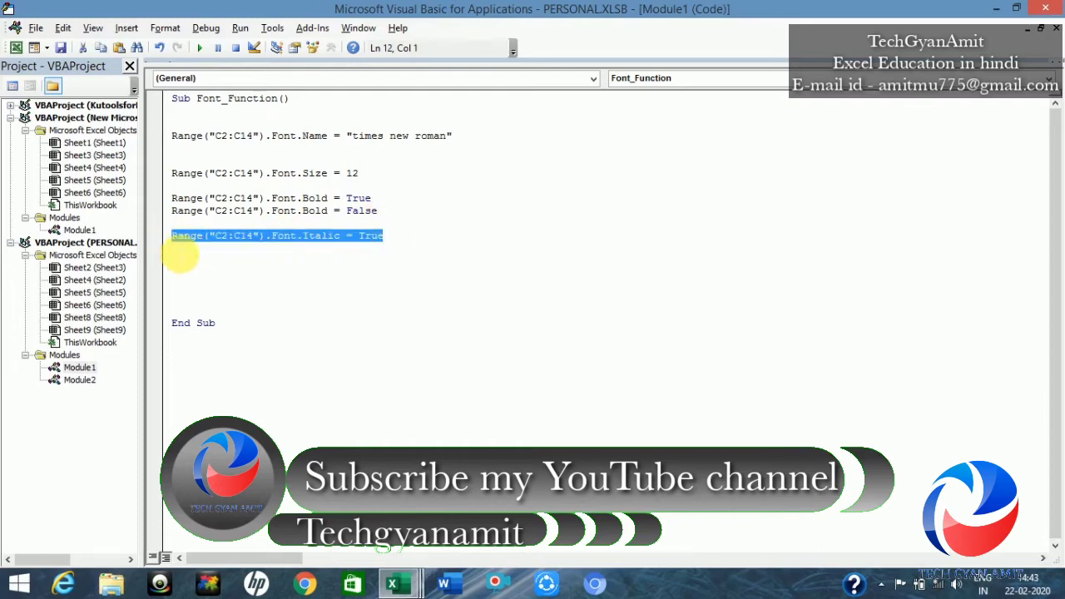
pyautogui.click(178, 250)
pyautogui.write('Range("C2:C14").Font.Italic = True')
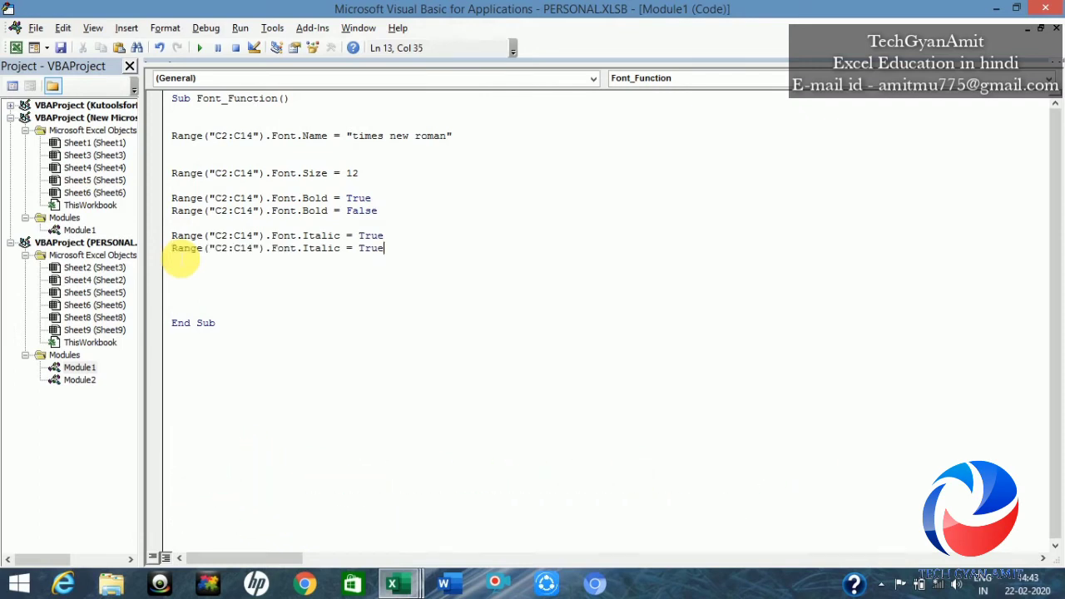
pyautogui.click(176, 248)
pyautogui.press('BackSpace')
pyautogui.press('BackSpace')
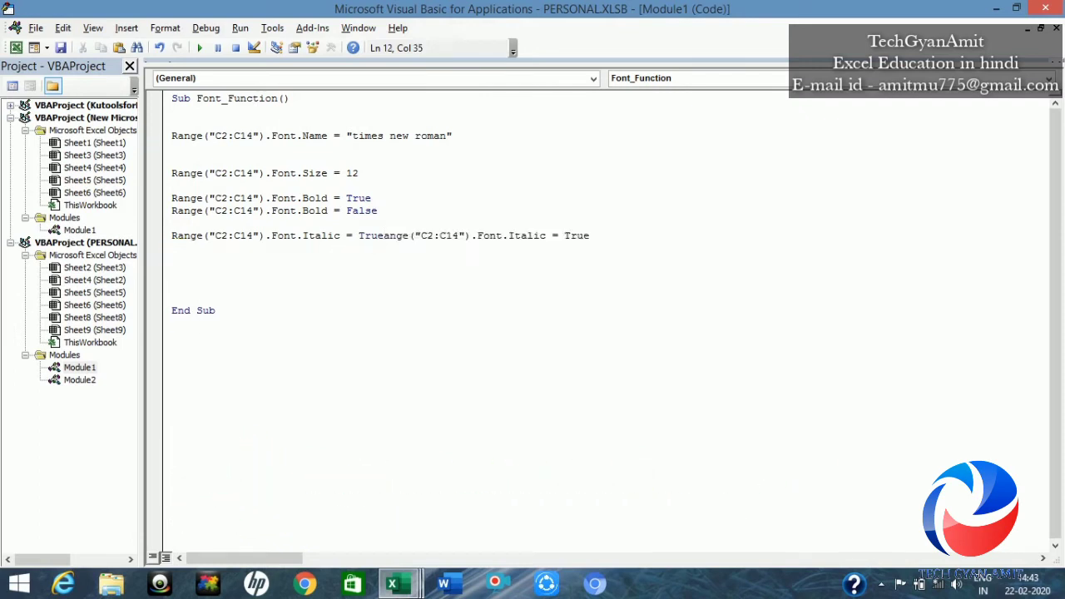
pyautogui.press('Return')
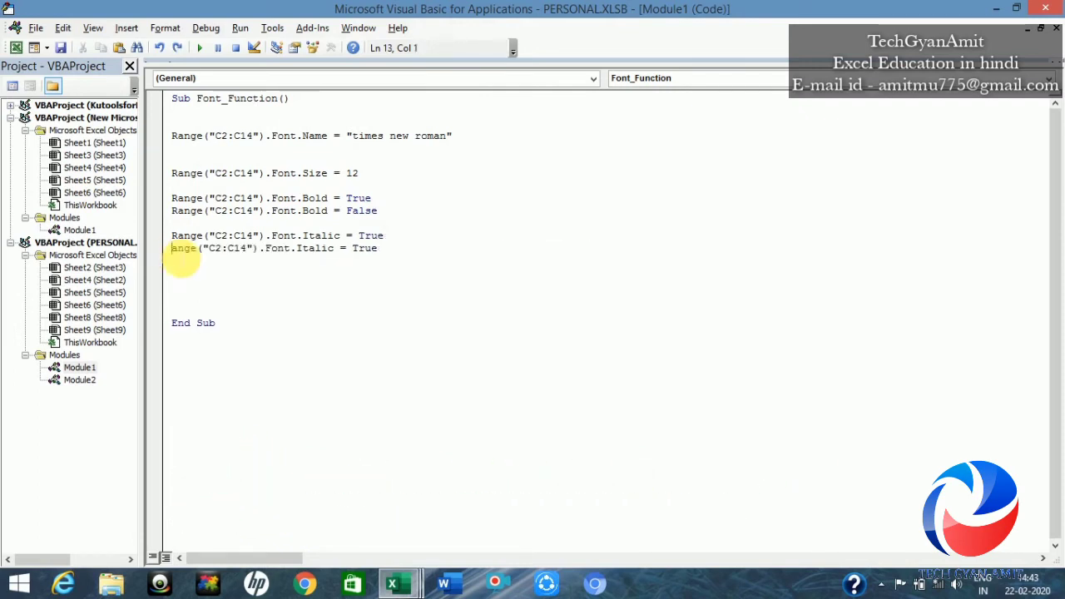
pyautogui.write('r')
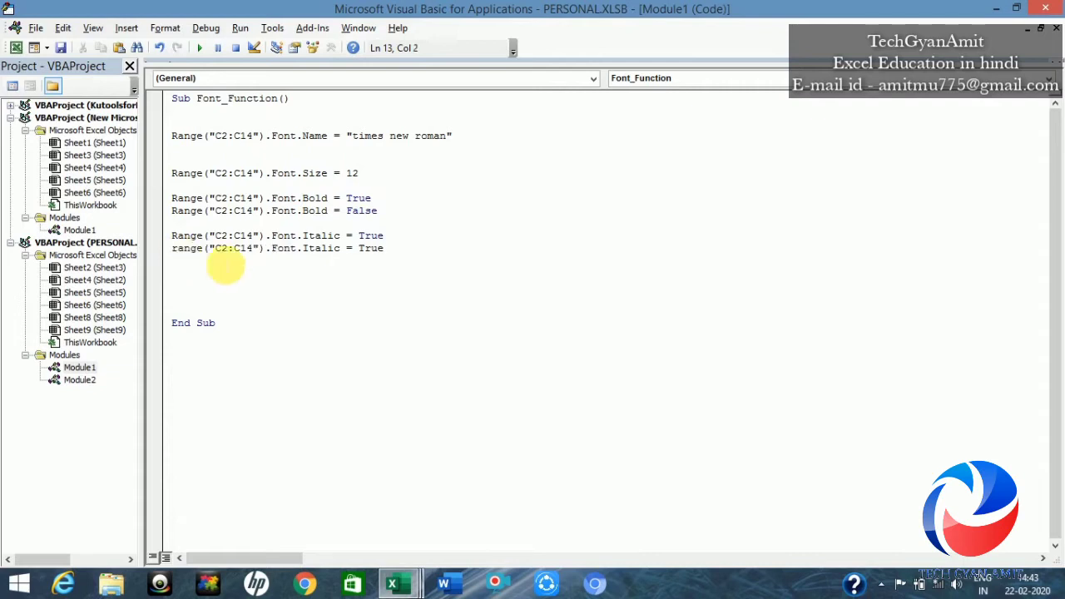
pyautogui.click(397, 252)
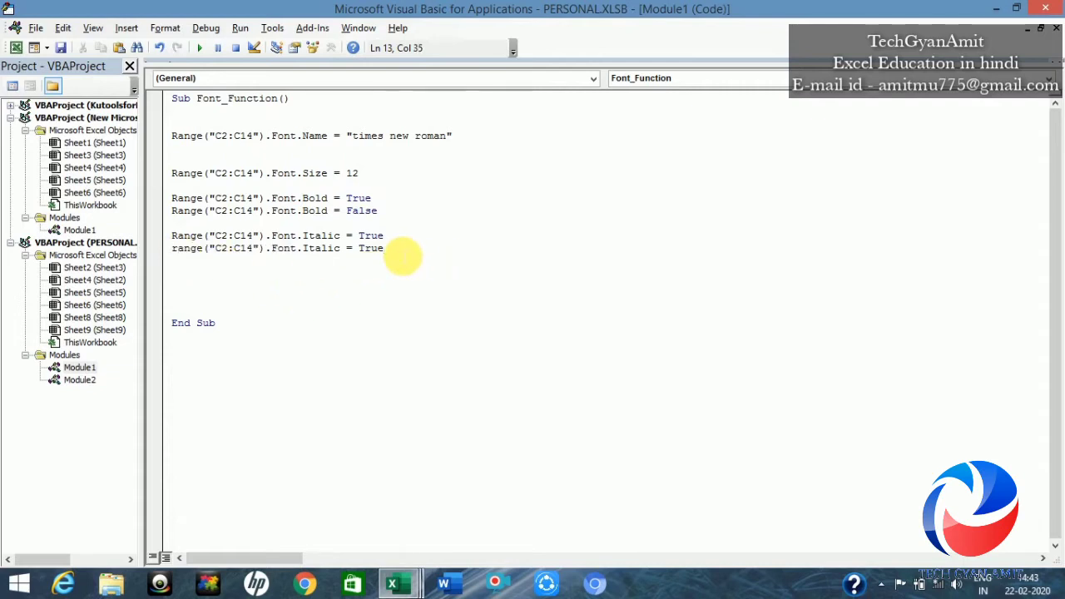
pyautogui.press('BackSpace')
pyautogui.press('BackSpace')
pyautogui.press('BackSpace')
pyautogui.press('BackSpace')
pyautogui.write('f')
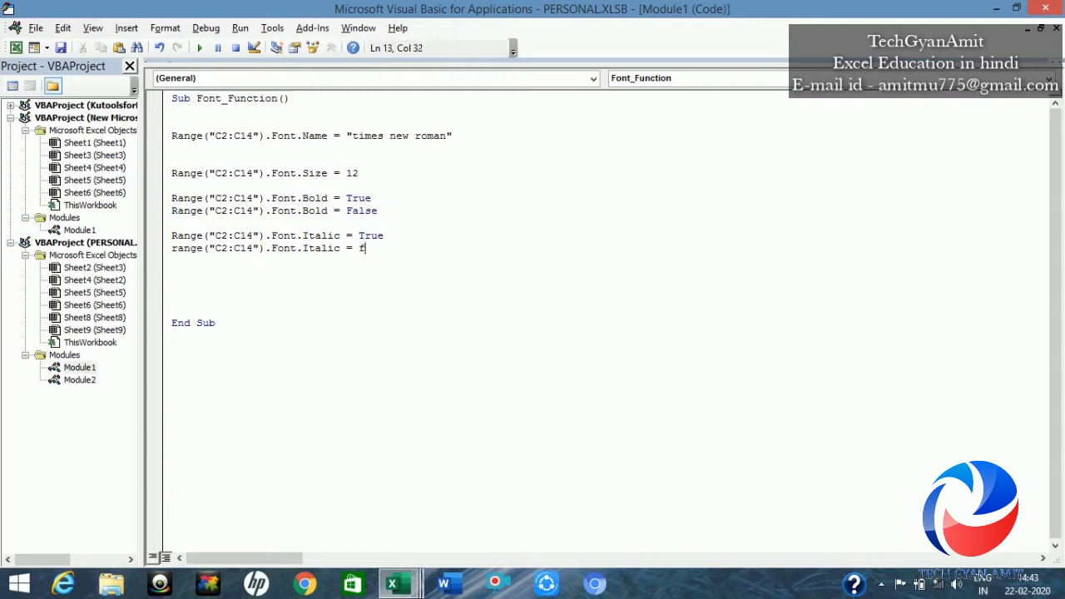
pyautogui.write('alse')
pyautogui.press('Return')
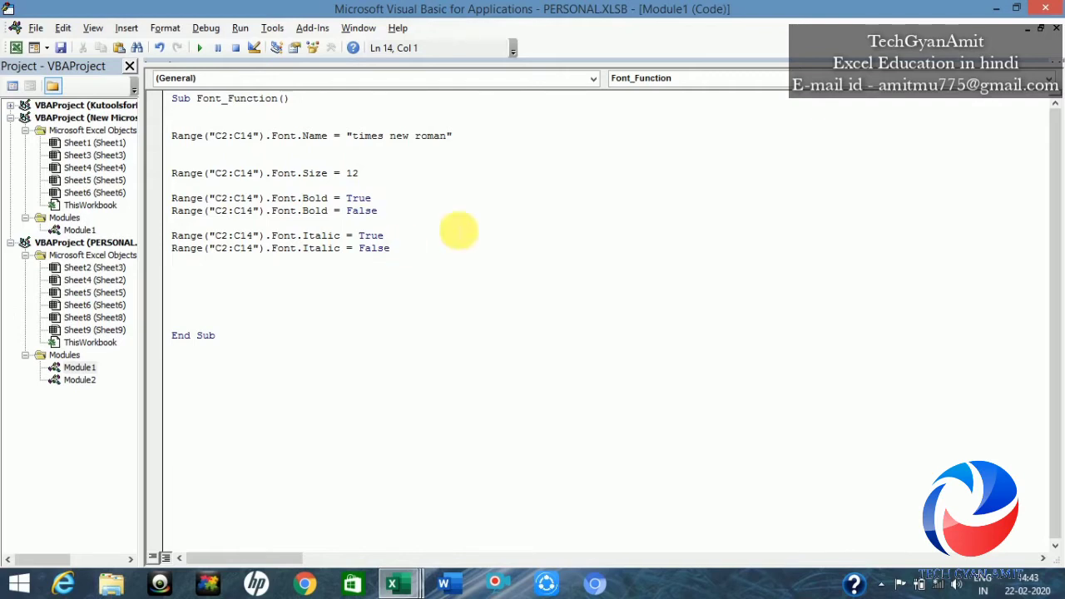
pyautogui.moveTo(407, 249); pyautogui.dragTo(180, 259)
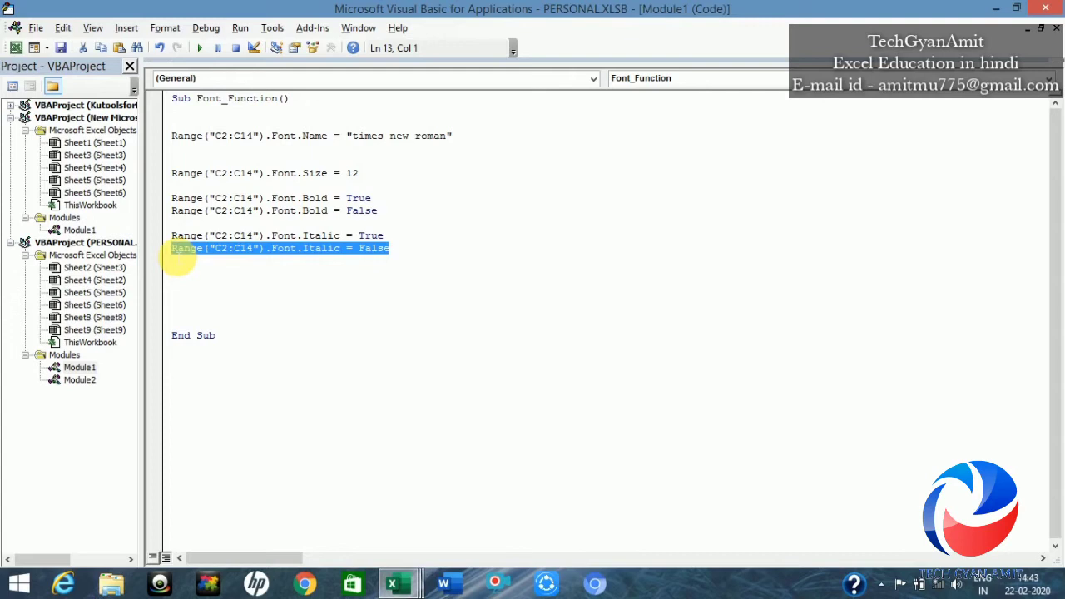
# Step: Paste the Italic = False line further down and rework it into Range("C2:C14").Font.Color =
pyautogui.hotkey('ctrl', 'c')
pyautogui.click(175, 274)
pyautogui.hotkey('ctrl', 'v')
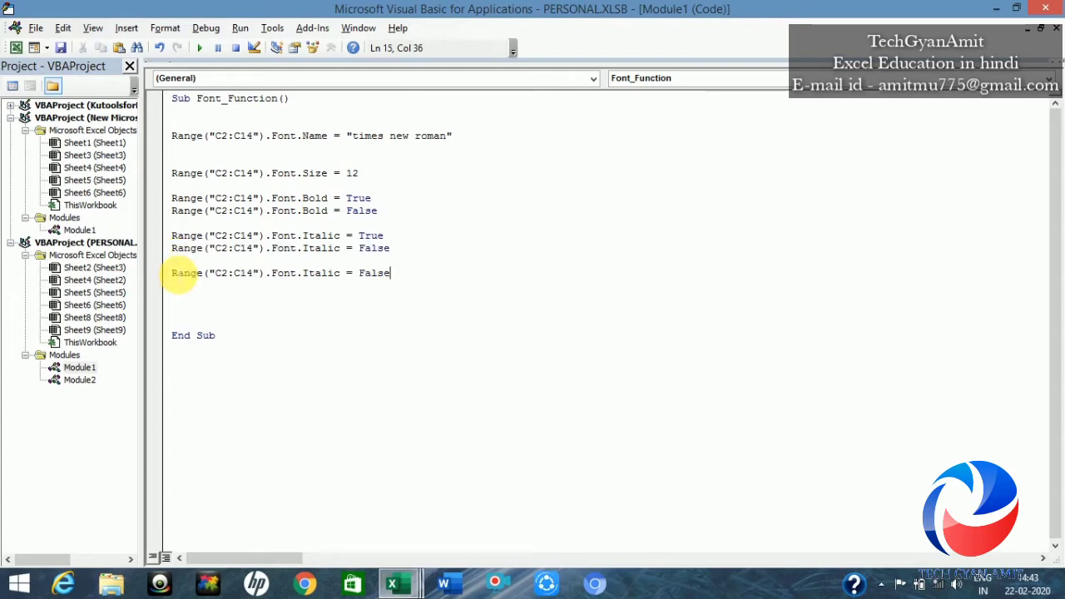
pyautogui.press('BackSpace')
pyautogui.press('BackSpace')
pyautogui.press('BackSpace')
pyautogui.press('BackSpace')
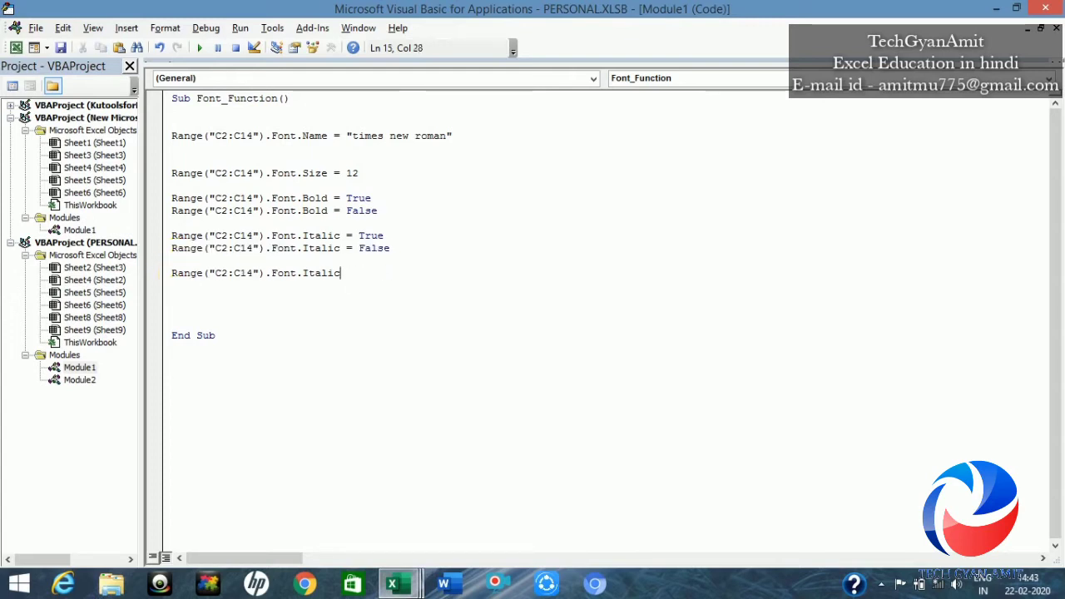
pyautogui.press('BackSpace')
pyautogui.press('BackSpace')
pyautogui.press('BackSpace')
pyautogui.press('BackSpace')
pyautogui.write('c')
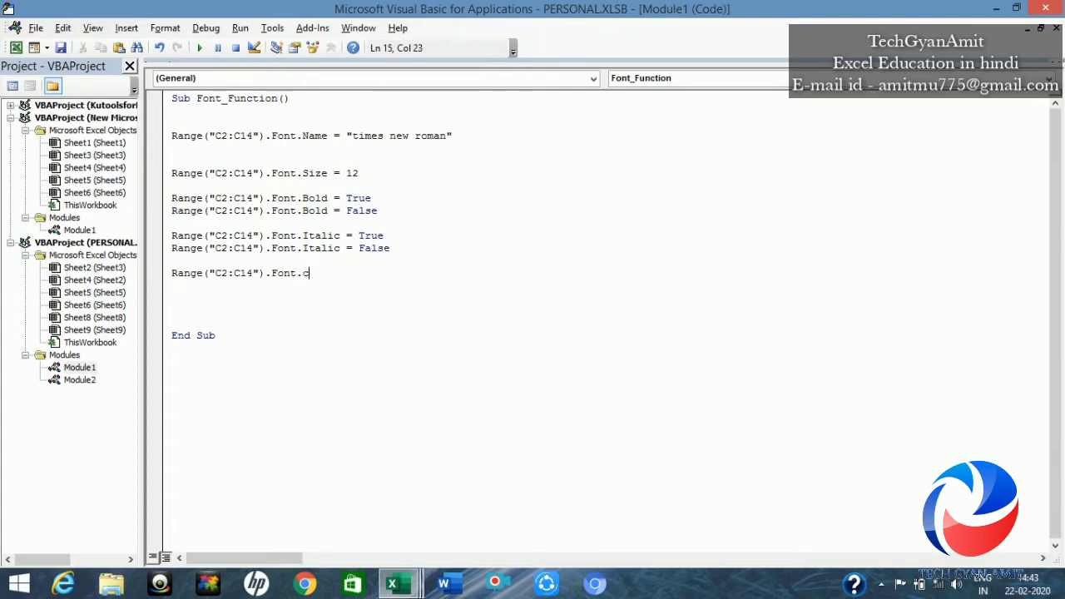
pyautogui.write('ol')
pyautogui.press('BackSpace')
pyautogui.press('BackSpace')
pyautogui.press('BackSpace')
pyautogui.press('BackSpace')
pyautogui.write('.')
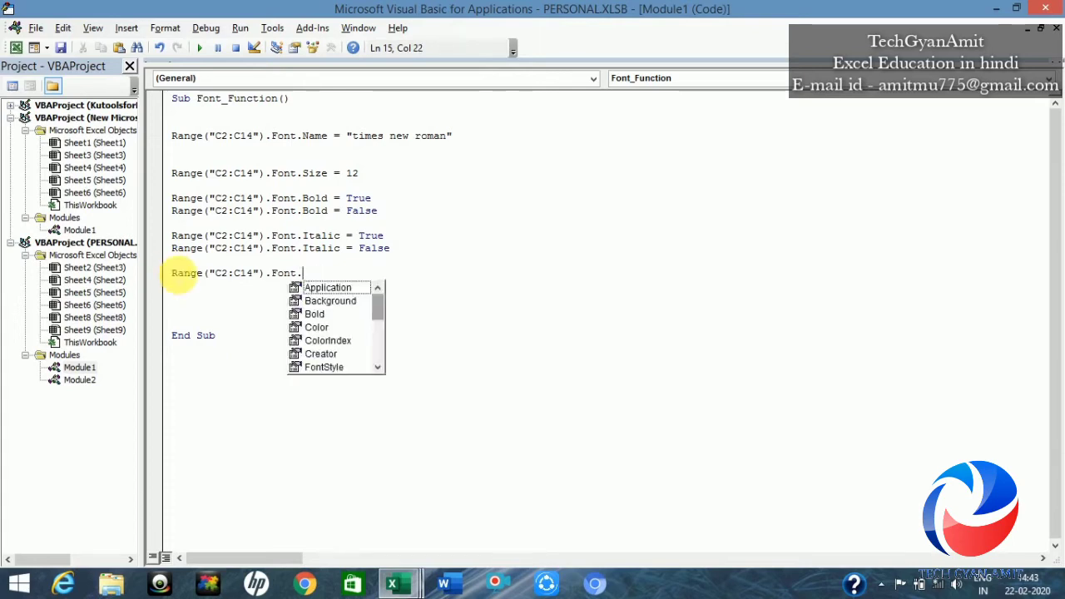
pyautogui.write('co')
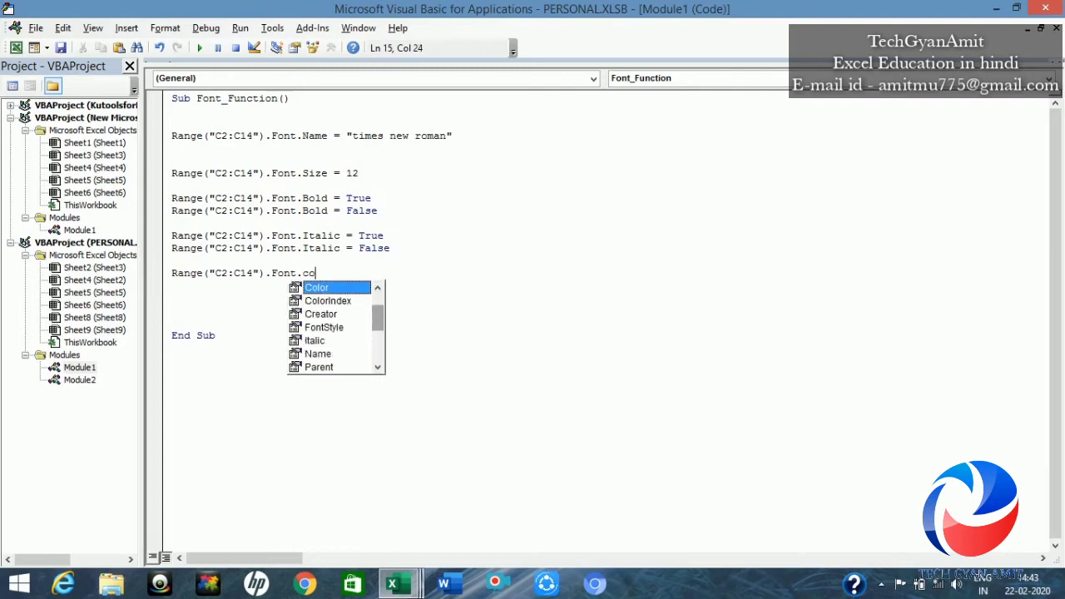
pyautogui.write('l')
pyautogui.write('ou')
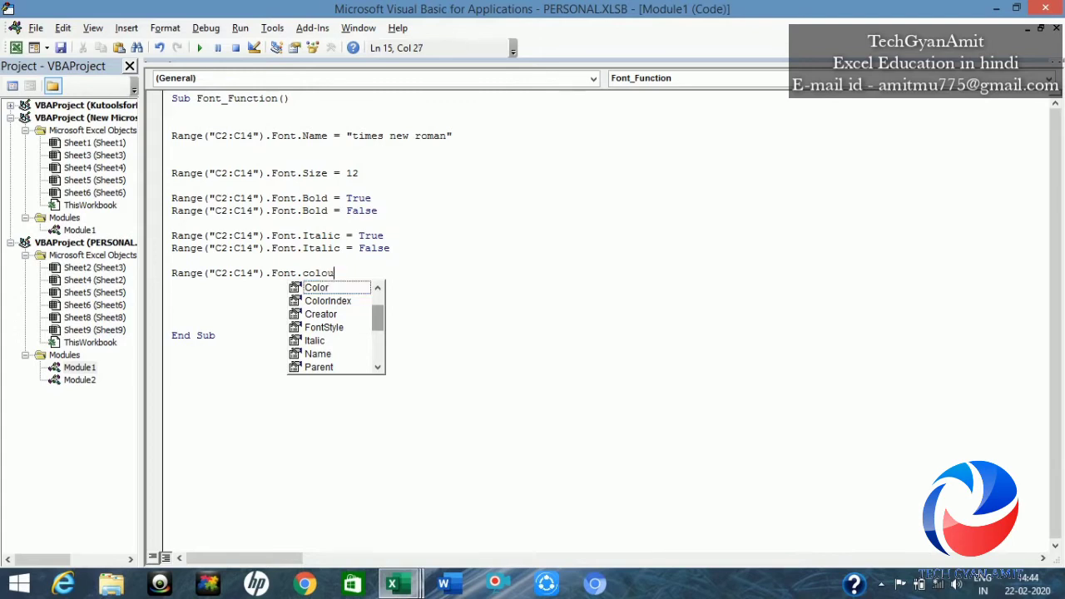
pyautogui.write('r')
pyautogui.press('BackSpace')
pyautogui.press('BackSpace')
pyautogui.write('r')
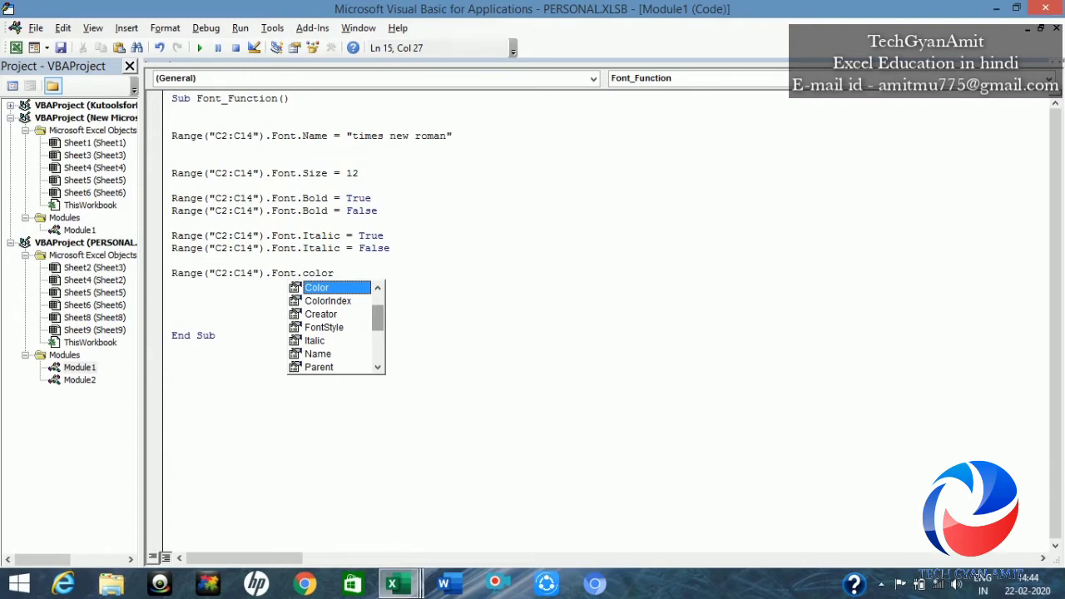
pyautogui.write('=')
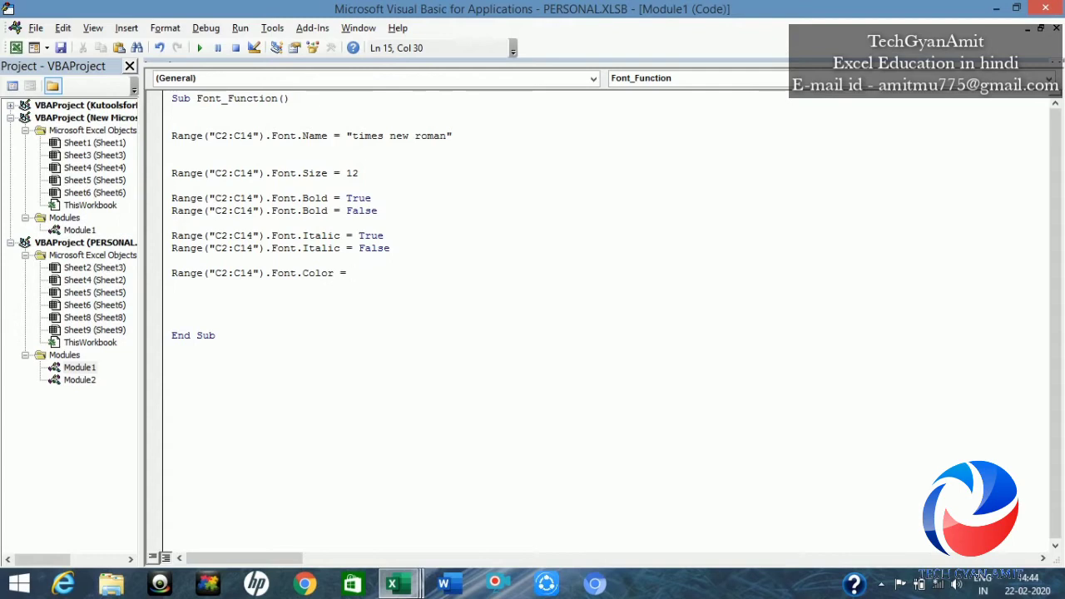
# Step: Complete the Font.Color = vbGreen line, then paste a copy of it on the empty line below
pyautogui.write('vb')
pyautogui.write('g')
pyautogui.write('reen')
pyautogui.press('Return')
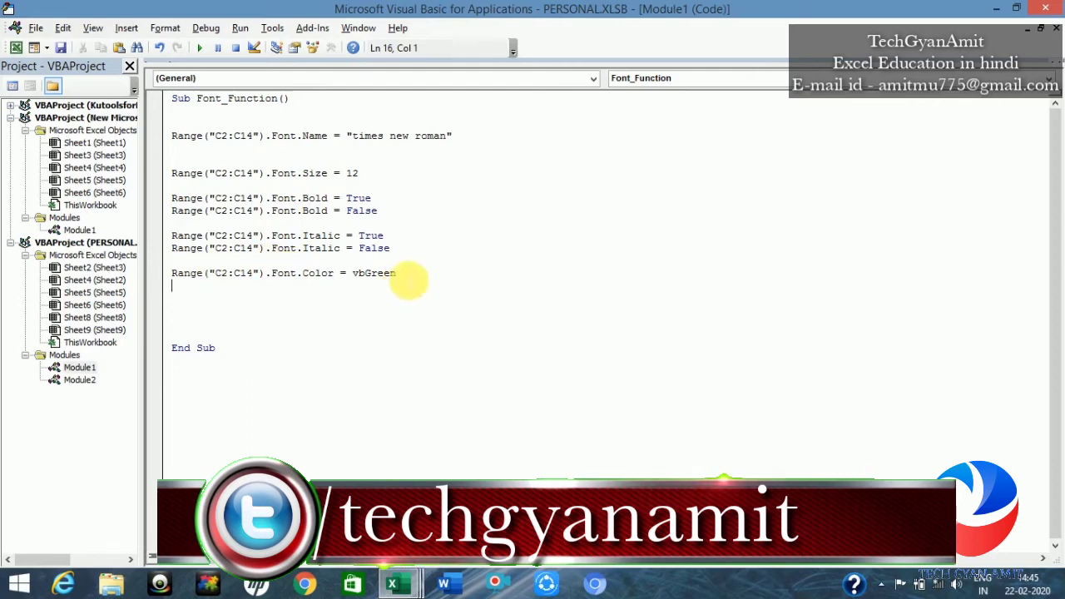
pyautogui.moveTo(397, 274); pyautogui.dragTo(152, 274)
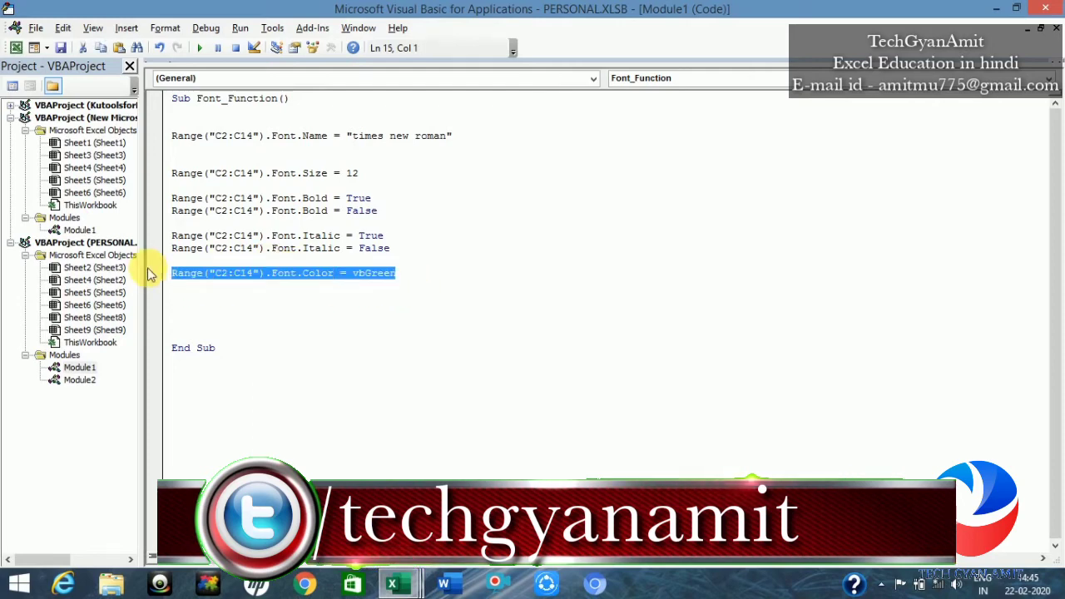
pyautogui.click(187, 311)
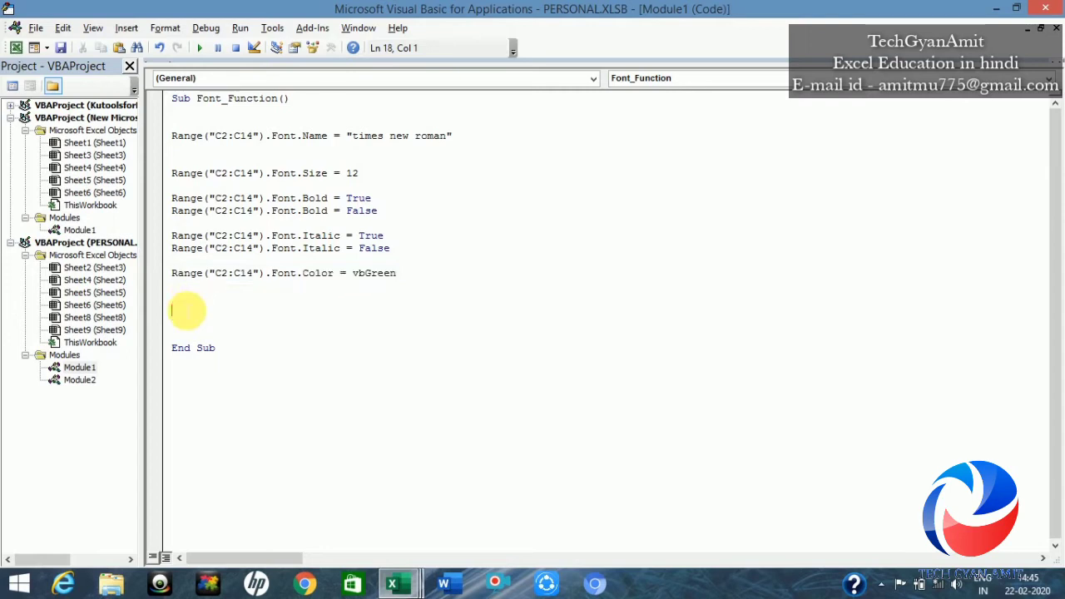
pyautogui.hotkey('ctrl', 'v')
pyautogui.click(177, 311)
# Step: Remove the blank lines above the pasted copy so it sits on its own line
pyautogui.press('BackSpace')
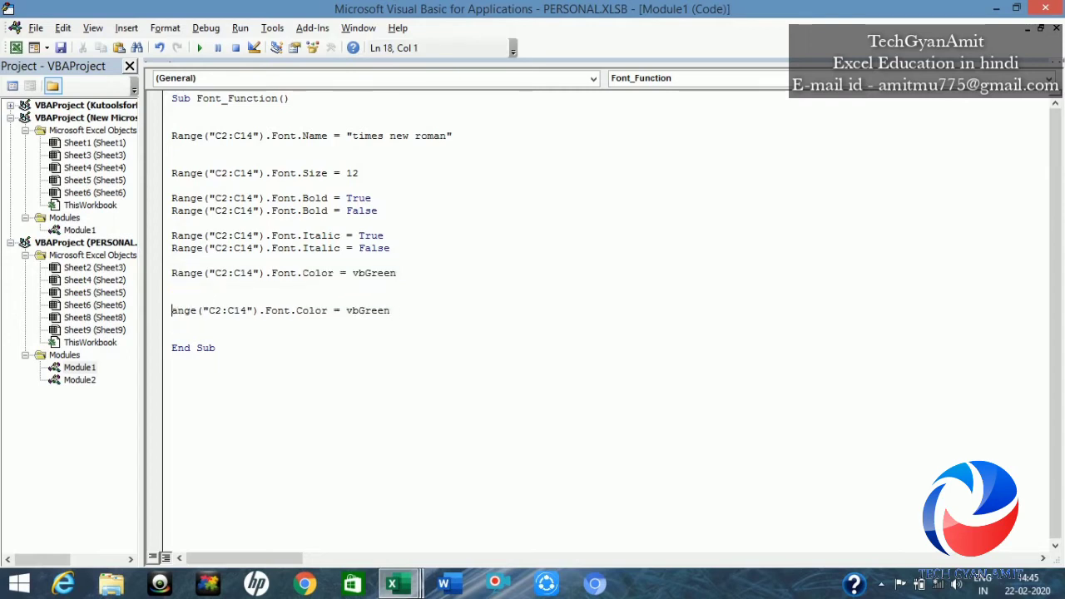
pyautogui.press('BackSpace')
pyautogui.press('BackSpace')
pyautogui.press('BackSpace')
pyautogui.press('BackSpace')
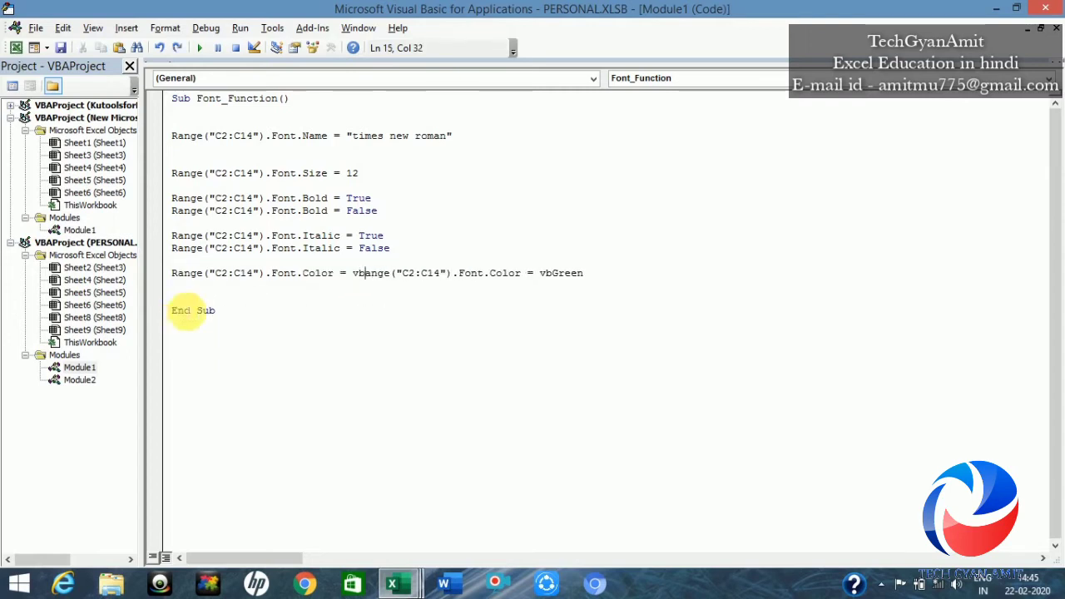
pyautogui.press('BackSpace')
pyautogui.press('BackSpace')
pyautogui.write('een')
pyautogui.press('Return')
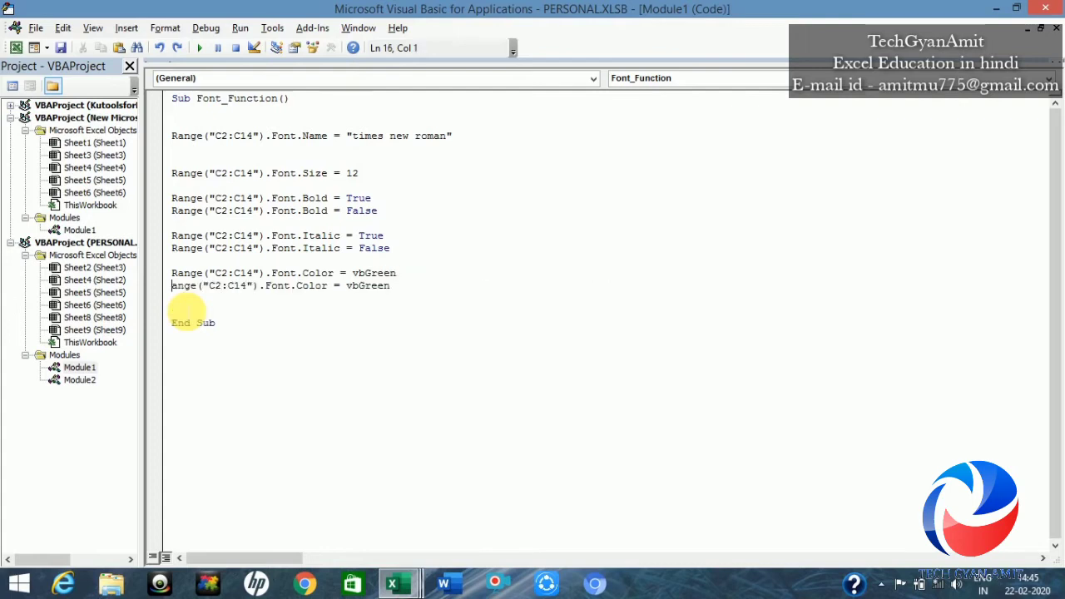
pyautogui.write('r')
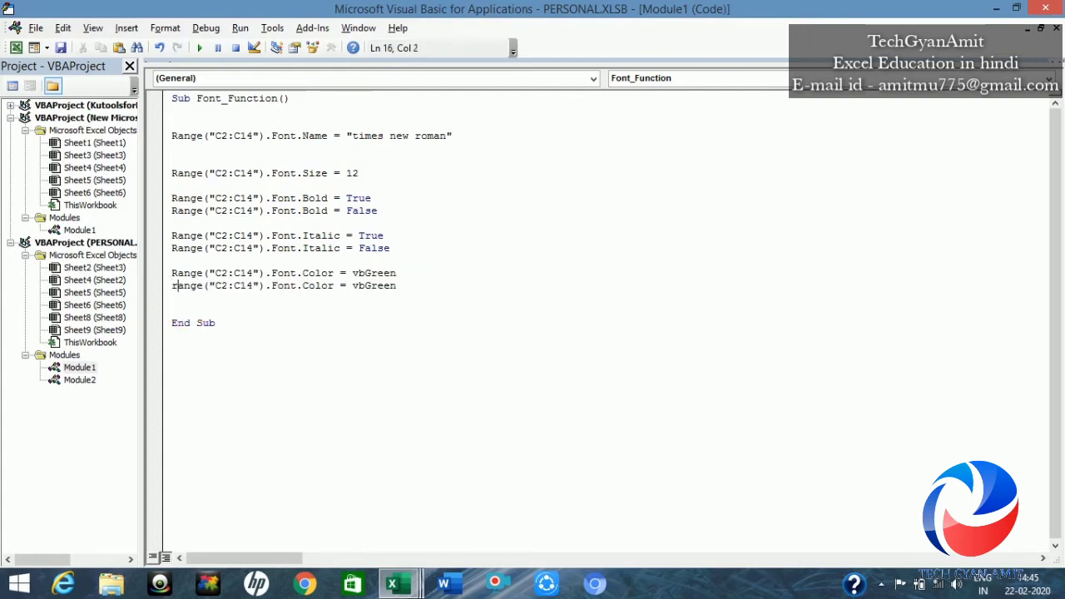
# Step: Replace the copy's Color property with .Name, erase its vbGreen value, and check column C
pyautogui.click(336, 287)
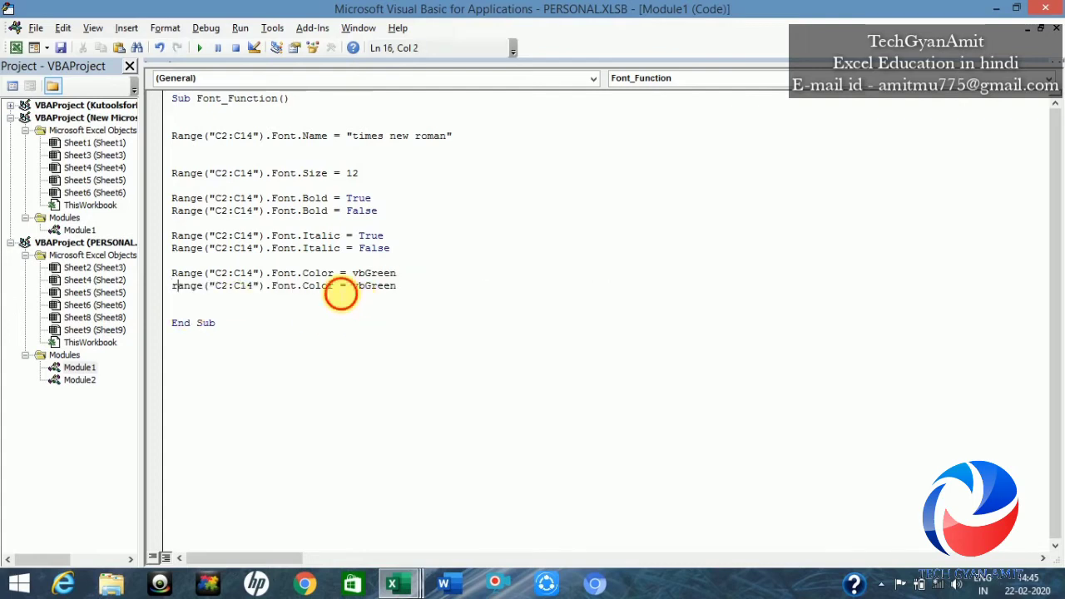
pyautogui.press('BackSpace')
pyautogui.press('BackSpace')
pyautogui.press('BackSpace')
pyautogui.press('BackSpace')
pyautogui.press('BackSpace')
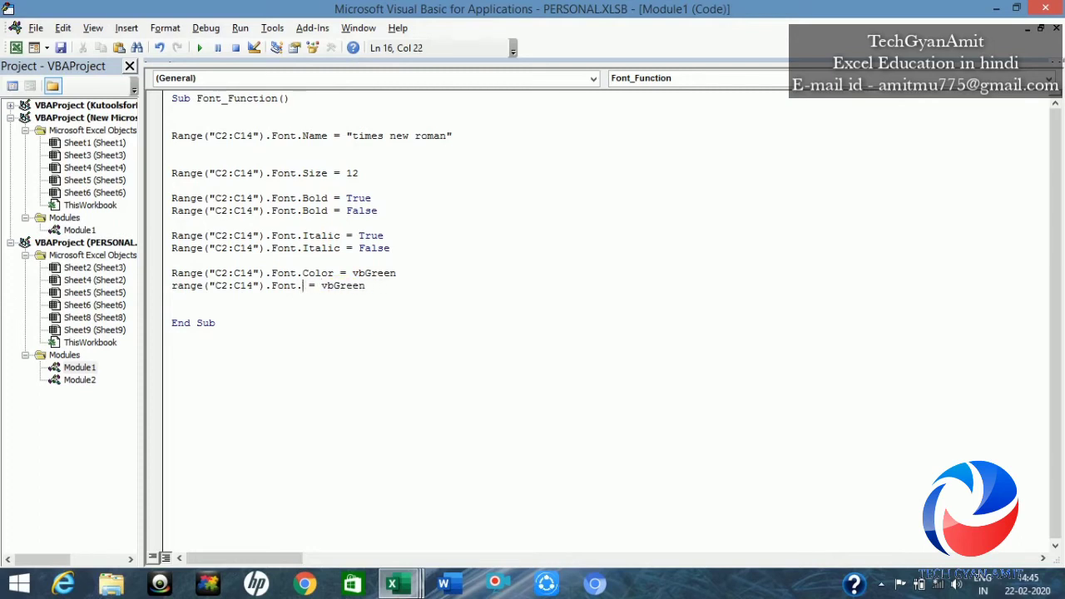
pyautogui.press('BackSpace')
pyautogui.write('.na')
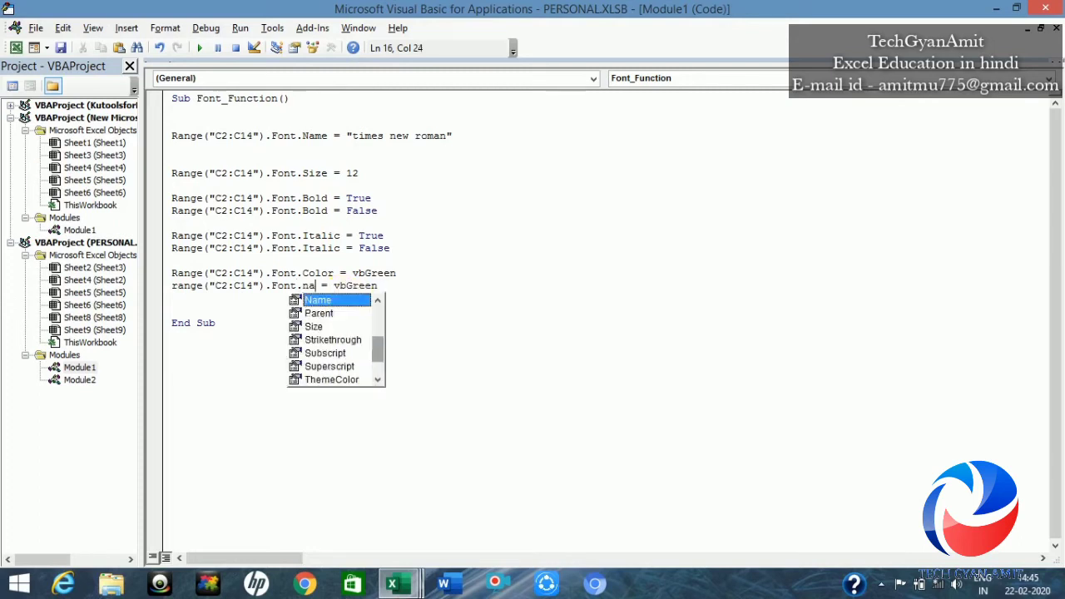
pyautogui.write('me')
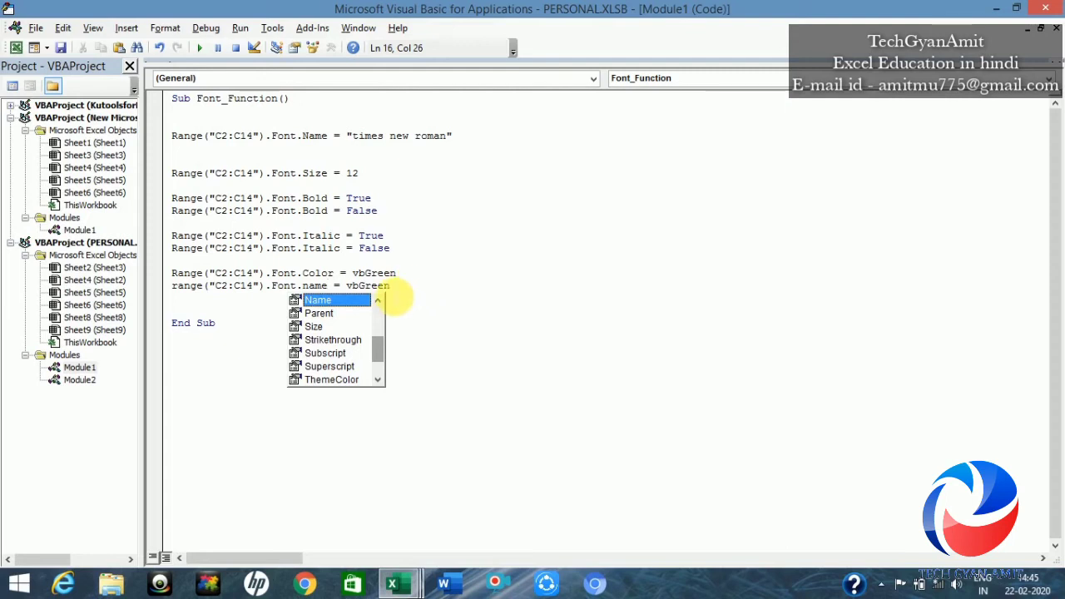
pyautogui.click(391, 285)
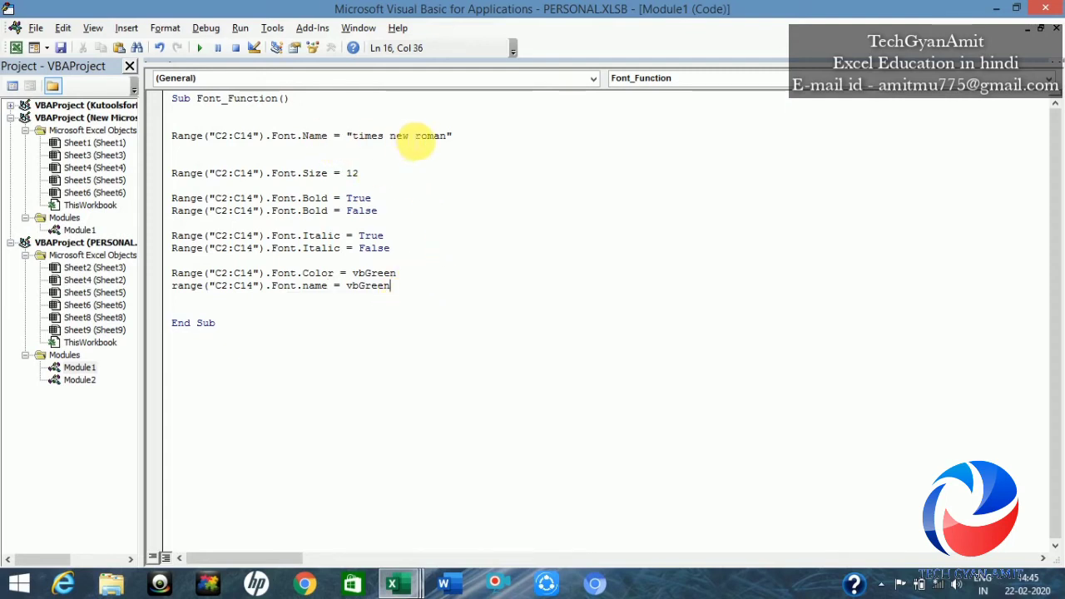
pyautogui.press('BackSpace')
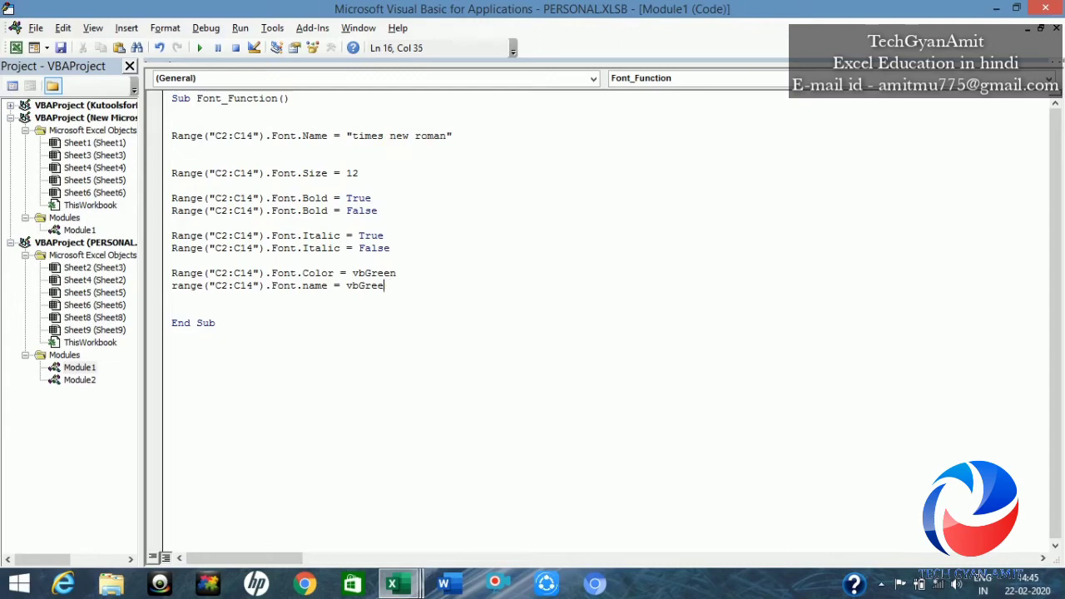
pyautogui.press('BackSpace')
pyautogui.press('BackSpace')
pyautogui.press('BackSpace')
pyautogui.press('BackSpace')
pyautogui.press('BackSpace')
pyautogui.press('BackSpace')
pyautogui.hotkey('alt', 'F11')
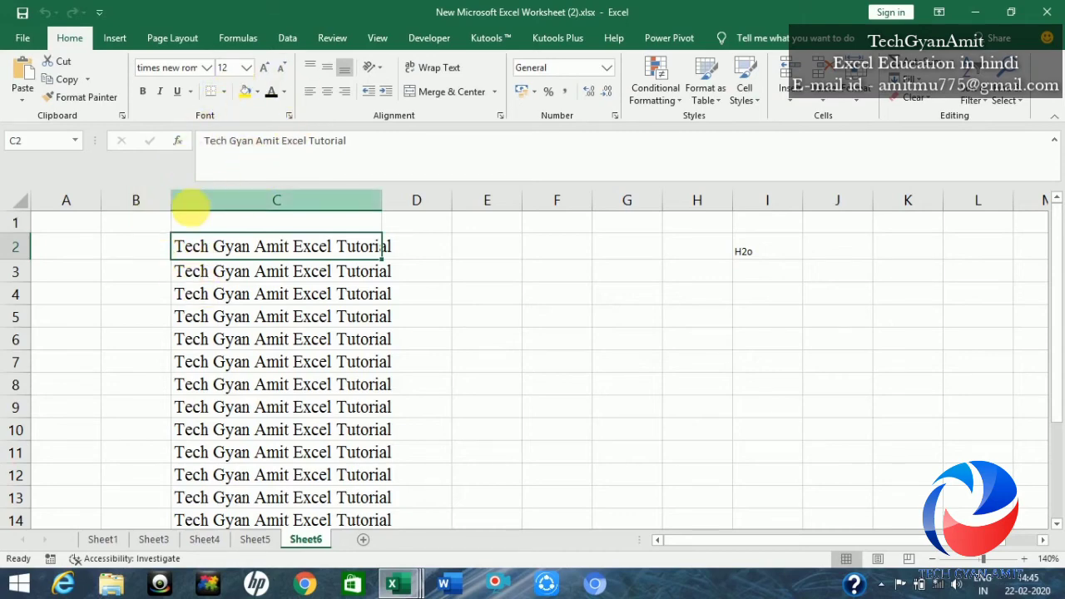
pyautogui.hotkey('alt', 'F11')
# Step: Change the copy to Range("C2:C14").Font.Underline = True
pyautogui.press('BackSpace')
pyautogui.press('BackSpace')
pyautogui.press('BackSpace')
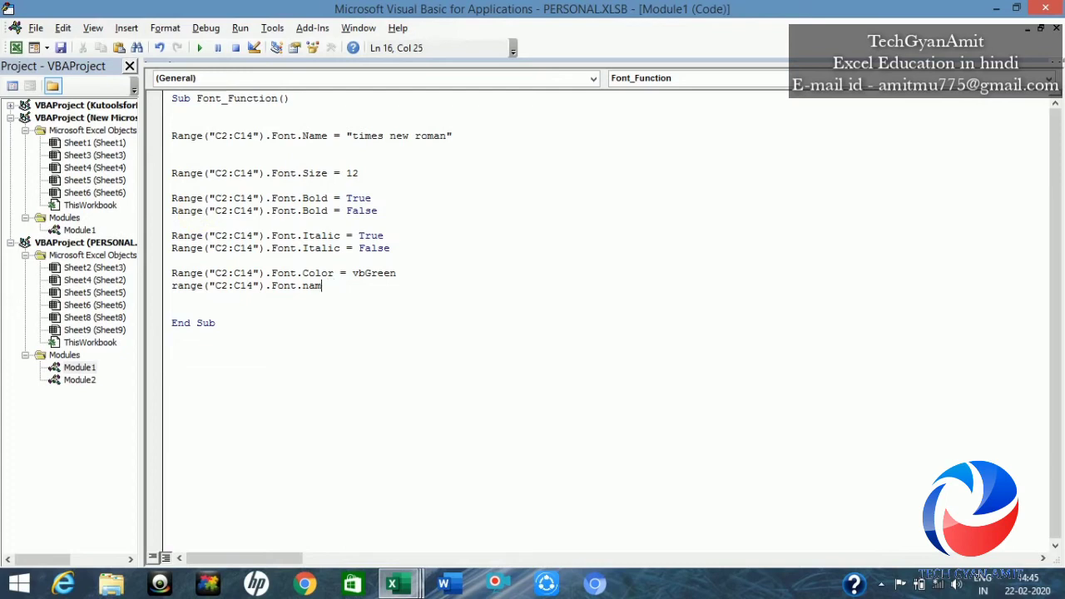
pyautogui.press('BackSpace')
pyautogui.press('BackSpace')
pyautogui.press('BackSpace')
pyautogui.press('BackSpace')
pyautogui.write('.und')
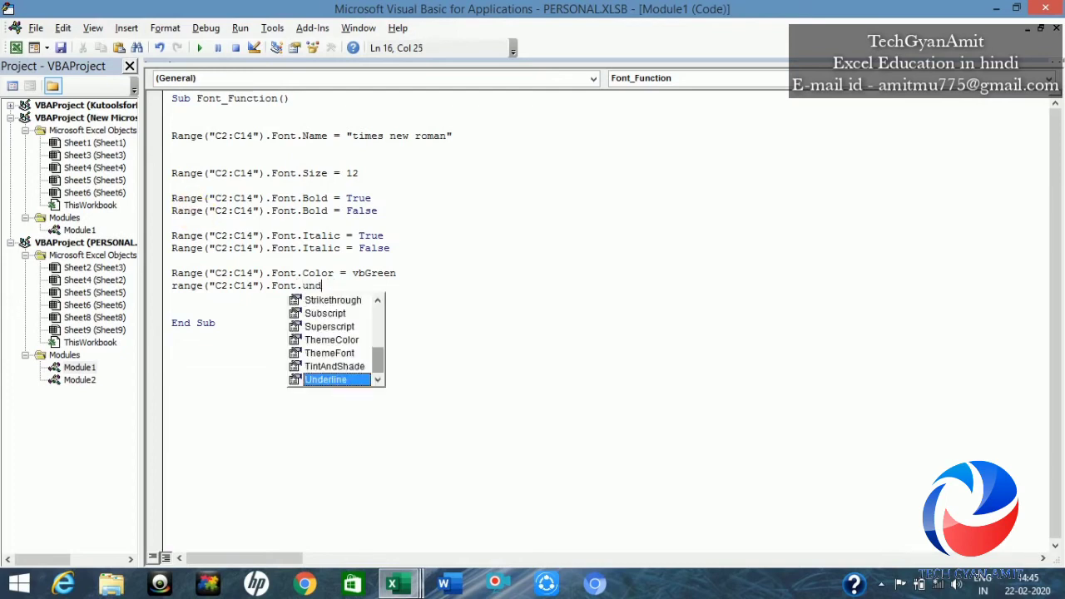
pyautogui.write('er')
pyautogui.press('Tab')
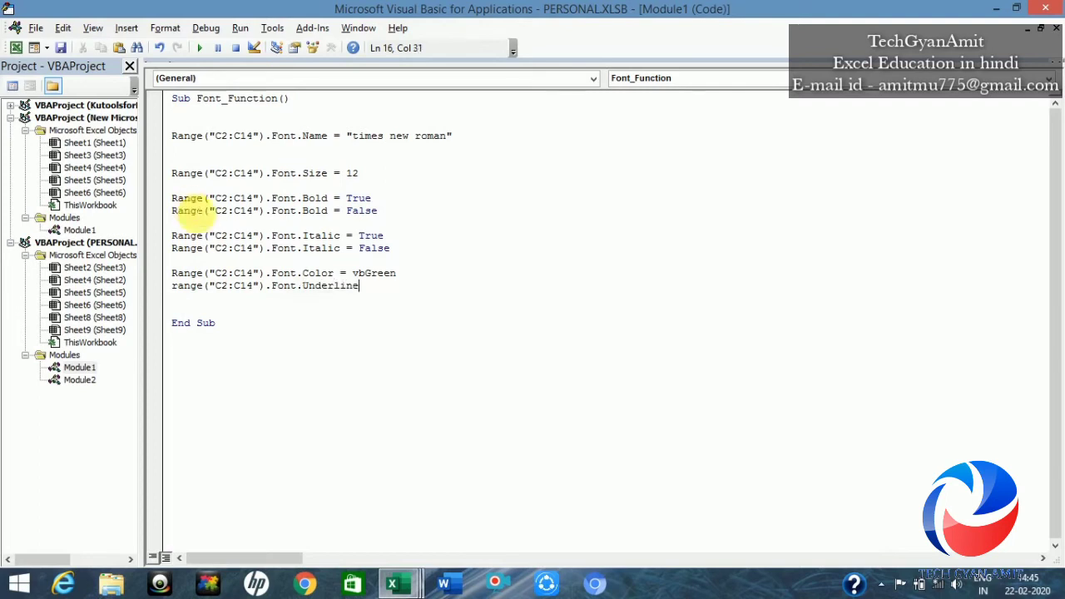
pyautogui.write(' =')
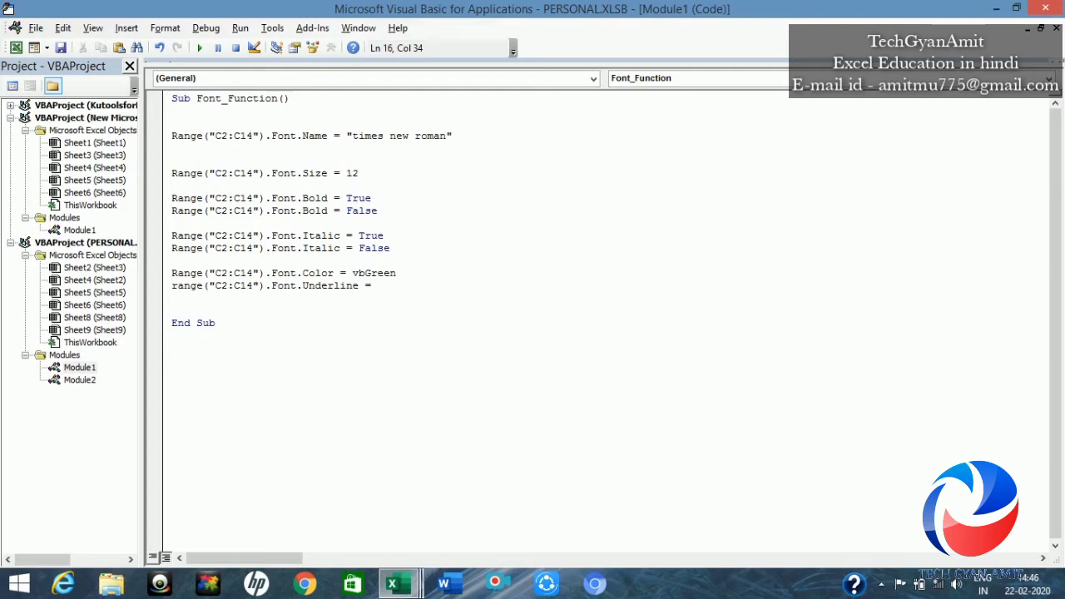
pyautogui.write(' tr')
pyautogui.write('ue')
pyautogui.press('Return')
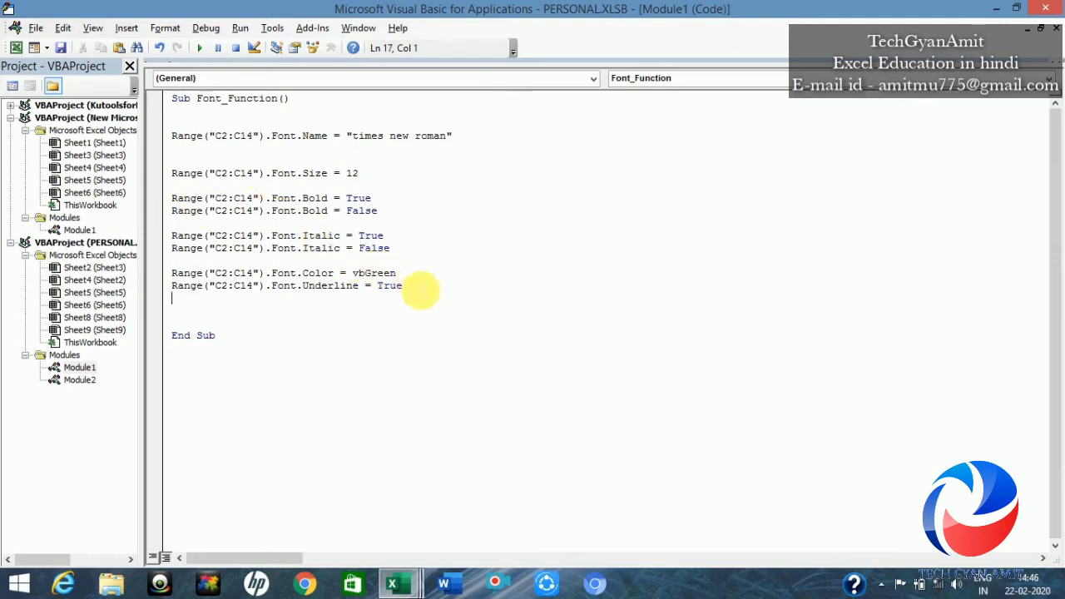
# Step: Duplicate the Underline line below itself and change its value from True to false
pyautogui.moveTo(404, 287); pyautogui.dragTo(177, 298)
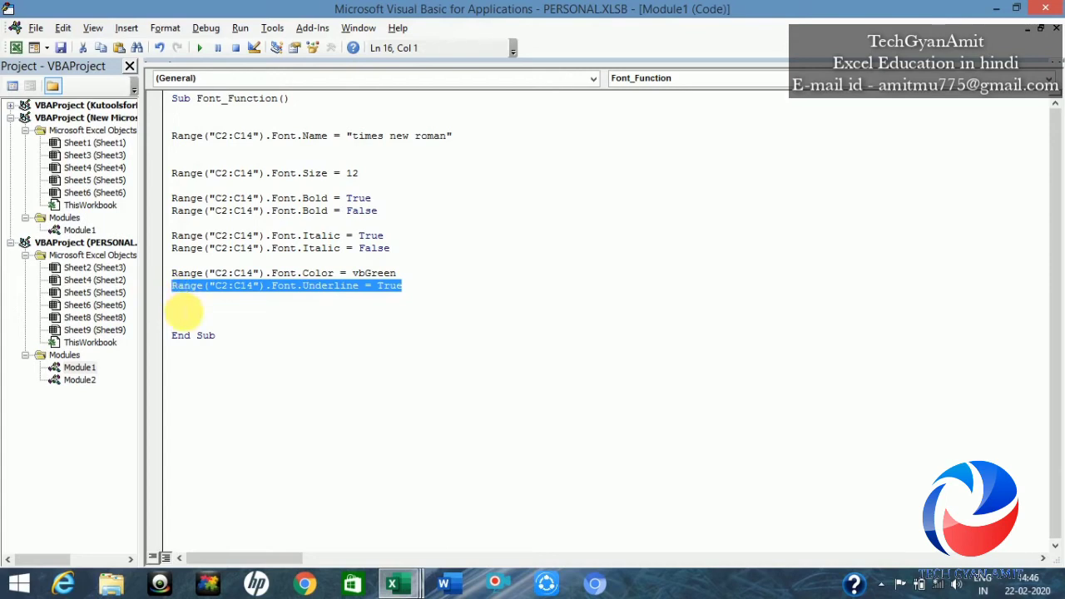
pyautogui.click(183, 311)
pyautogui.write('Range("C2:C14").Font.Underline = True')
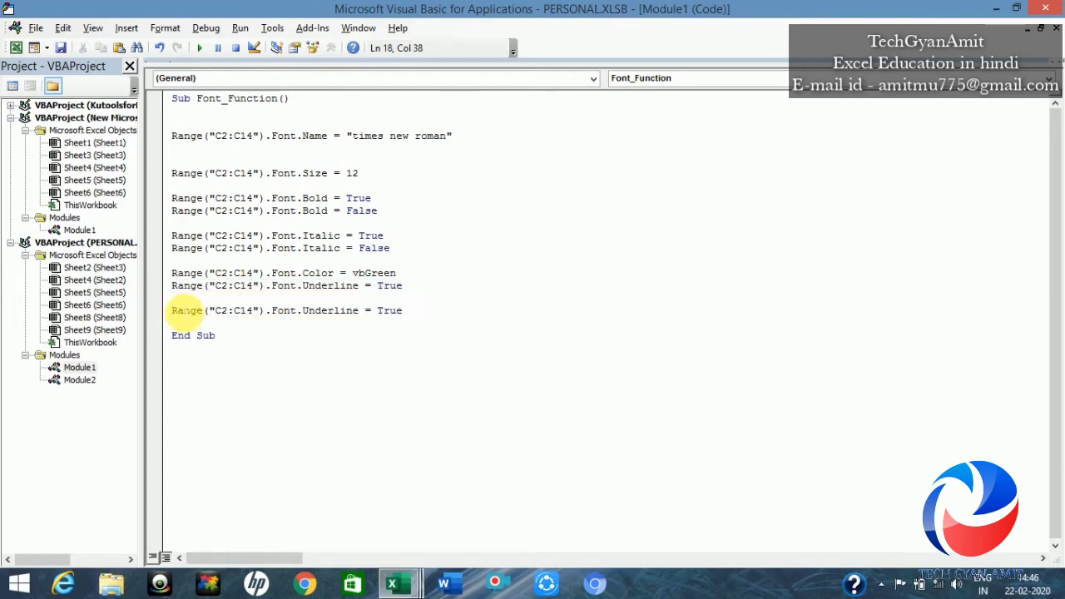
pyautogui.press('BackSpace')
pyautogui.press('BackSpace')
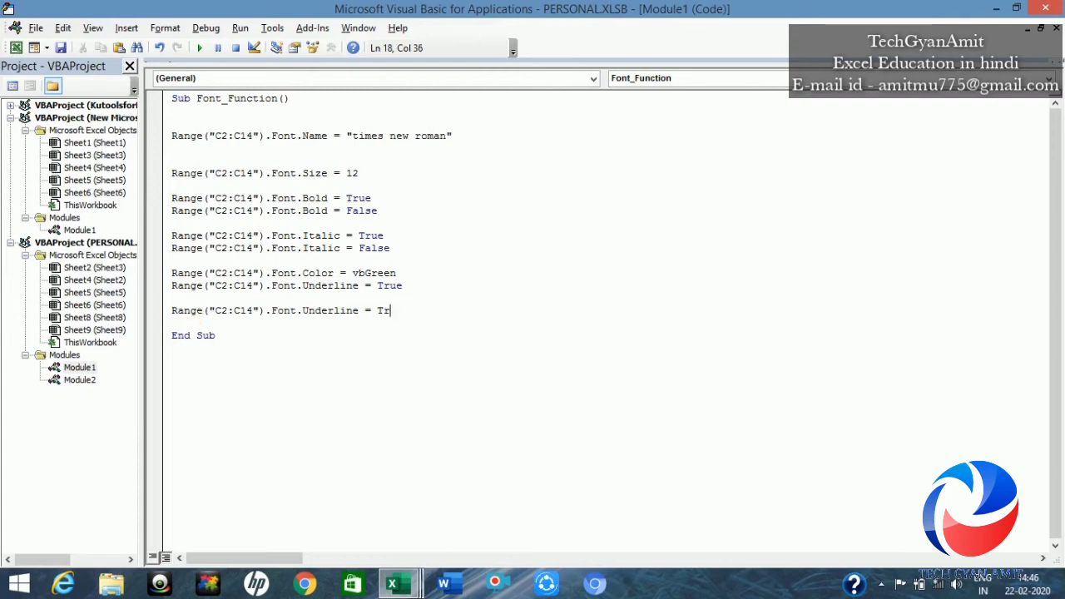
pyautogui.press('BackSpace')
pyautogui.press('BackSpace')
pyautogui.write('false')
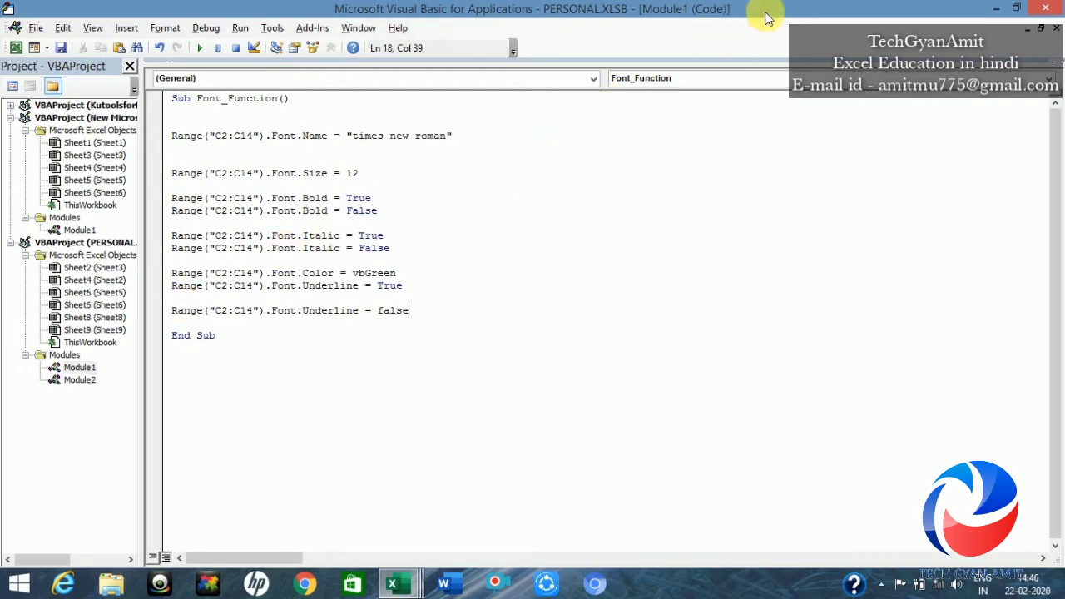
# Step: Snap the VBA editor beside the worksheet and commit the line so it reads Underline = False
pyautogui.moveTo(766, 9)
pyautogui.mouseDown()
pyautogui.moveTo(769, 66)
pyautogui.moveTo(1060, 101)
pyautogui.mouseUp()
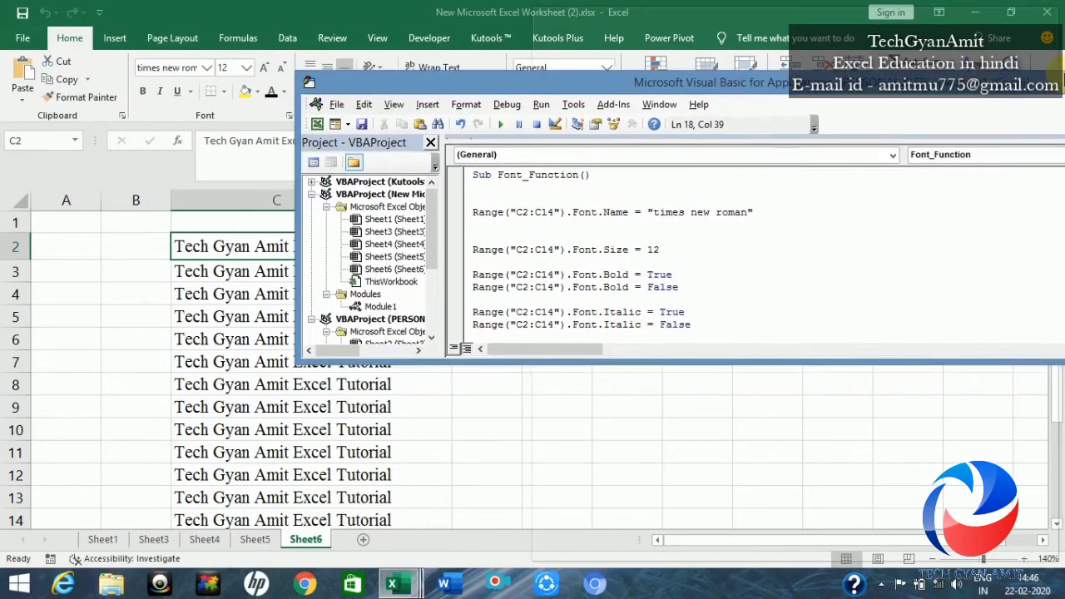
pyautogui.moveTo(1060, 102); pyautogui.dragTo(1058, 121)
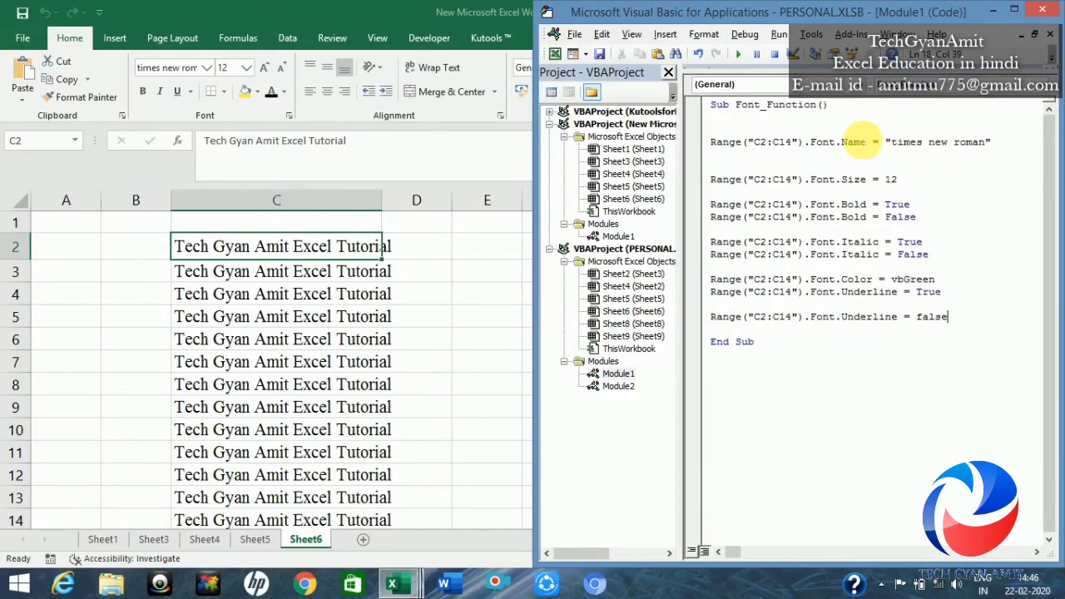
pyautogui.click(781, 131)
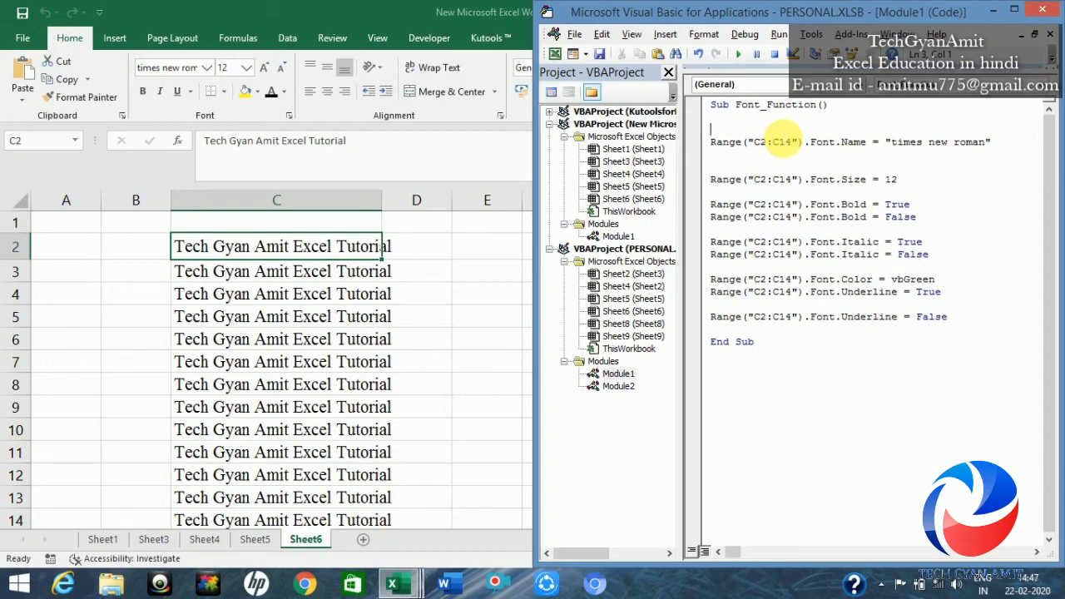
# Step: Step into Font_Function up to the first Range line, then bring the worksheet forward
pyautogui.press('F8')
pyautogui.press('F8')
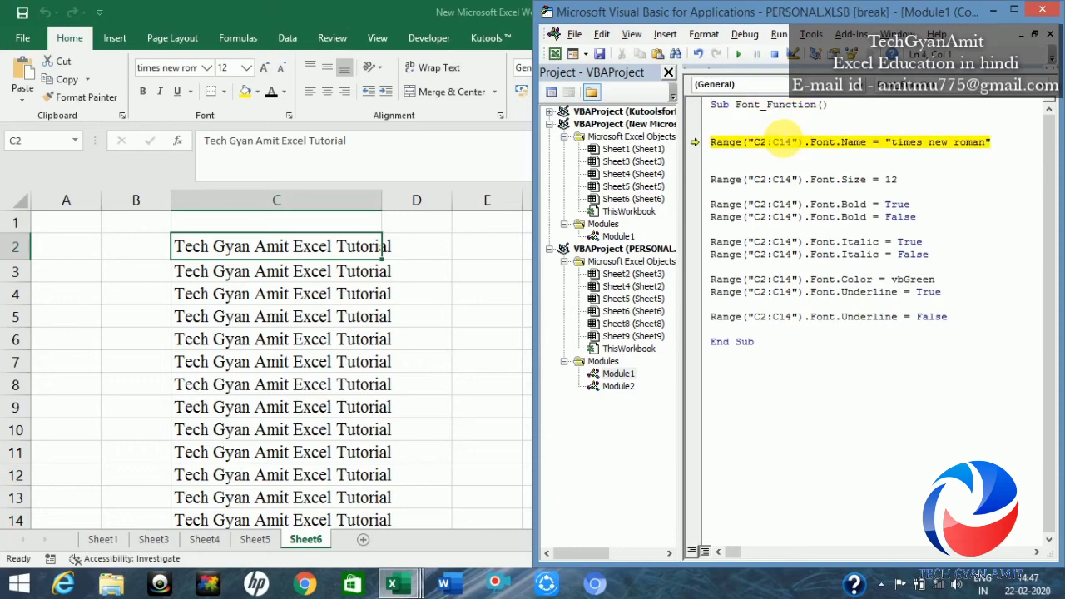
pyautogui.press('F8')
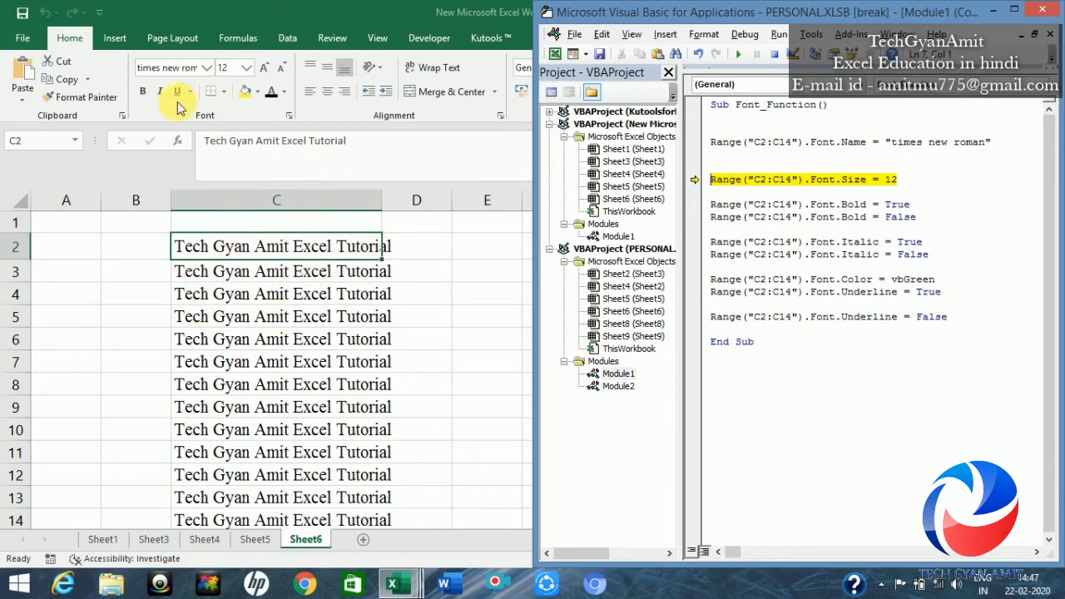
pyautogui.click(211, 67)
# Step: Set C2:C14 to Arial Narrow with the Home font box, then switch back with Alt+F11
pyautogui.click(208, 67)
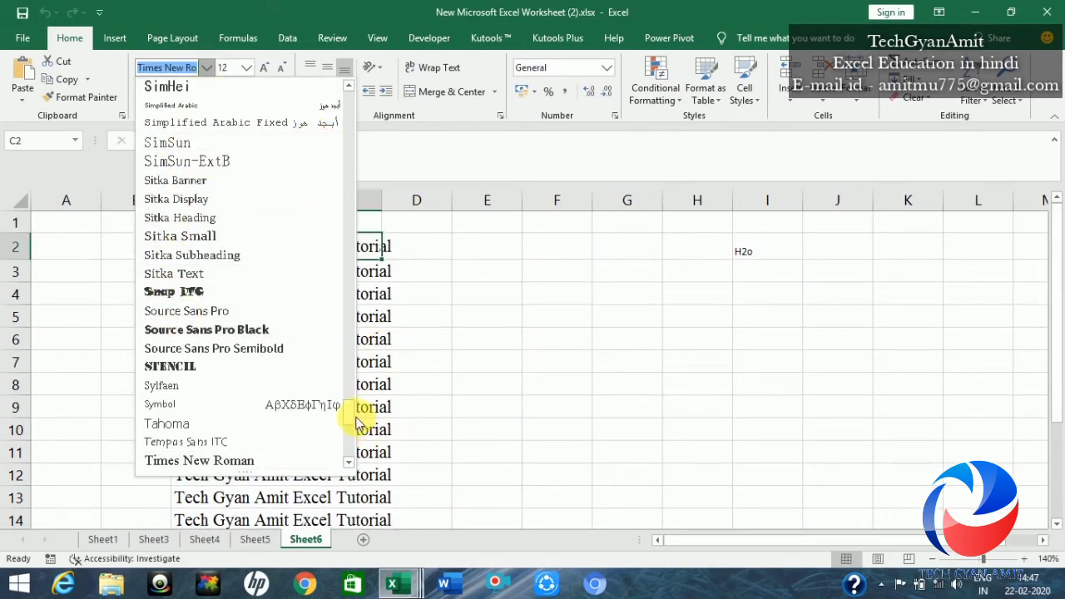
pyautogui.scroll(2, 337, 279)
pyautogui.click(349, 98)
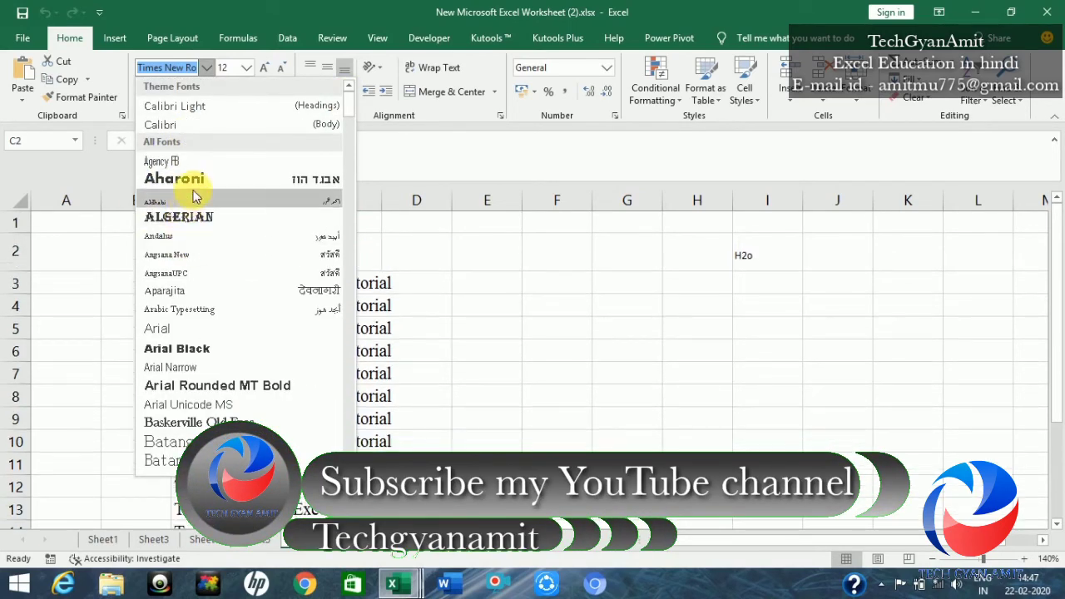
pyautogui.click(170, 367)
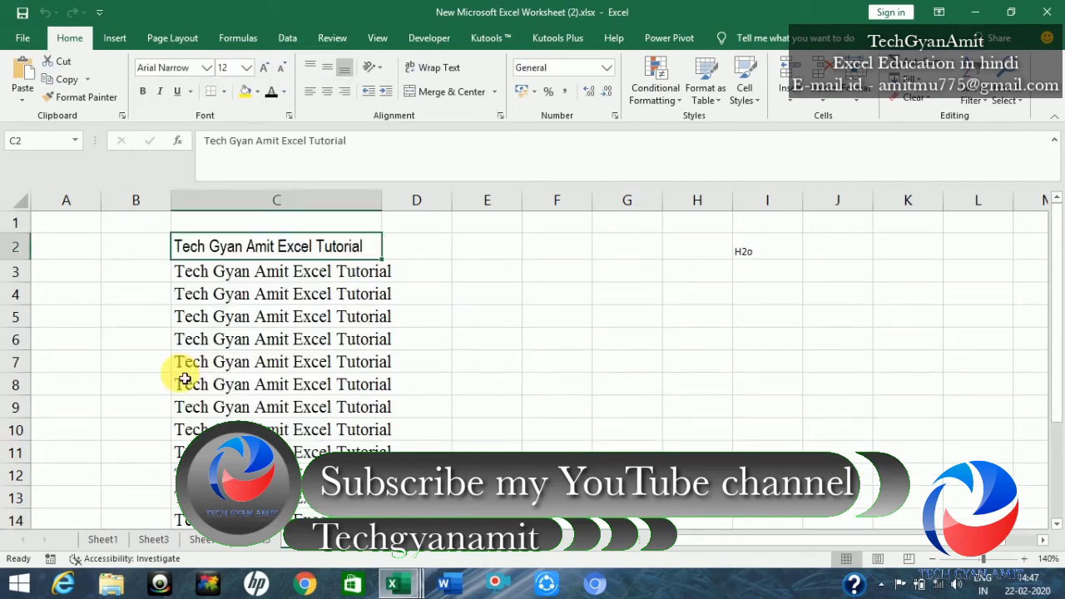
pyautogui.moveTo(247, 258); pyautogui.dragTo(247, 520)
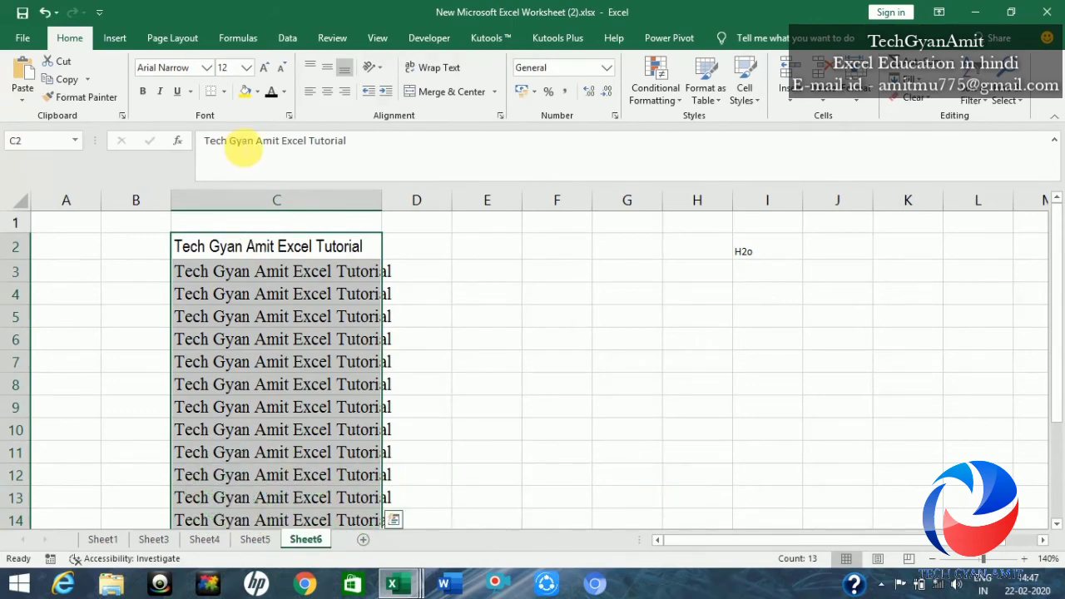
pyautogui.click(206, 70)
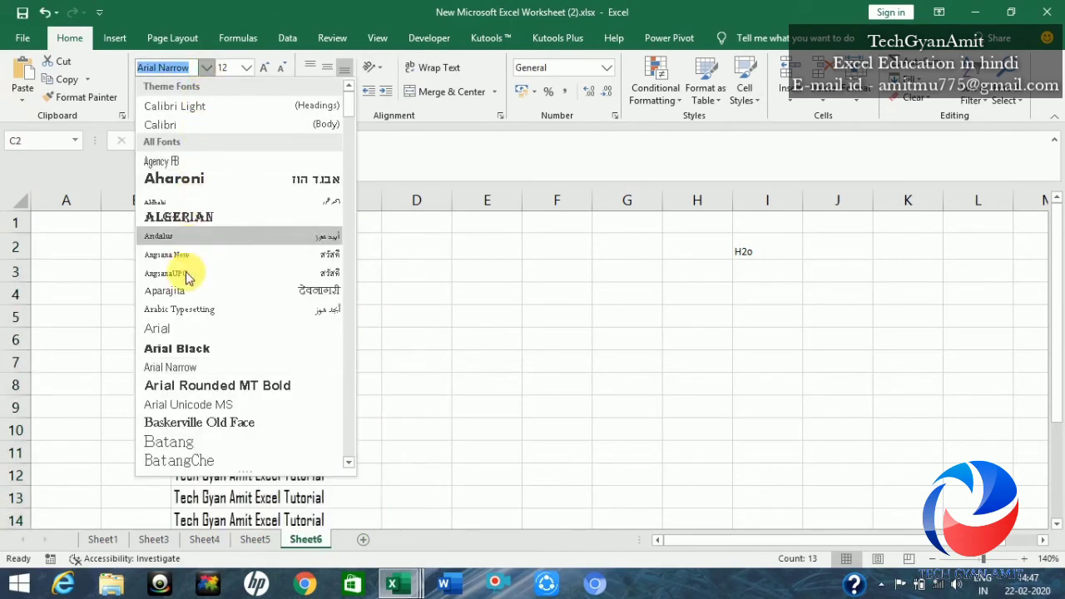
pyautogui.click(180, 367)
pyautogui.click(485, 315)
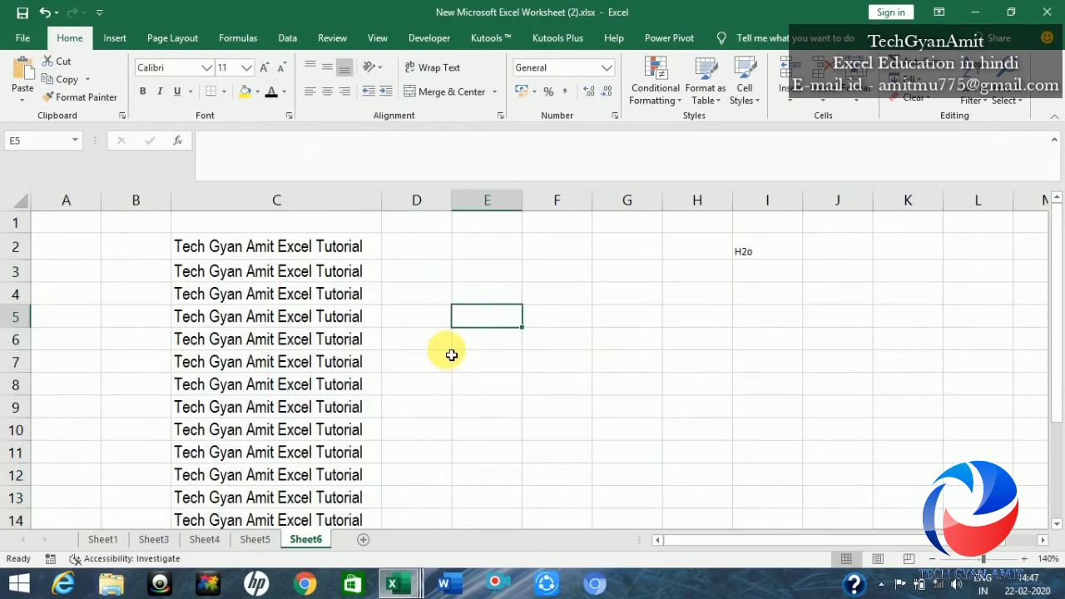
pyautogui.hotkey('alt', 'F11')
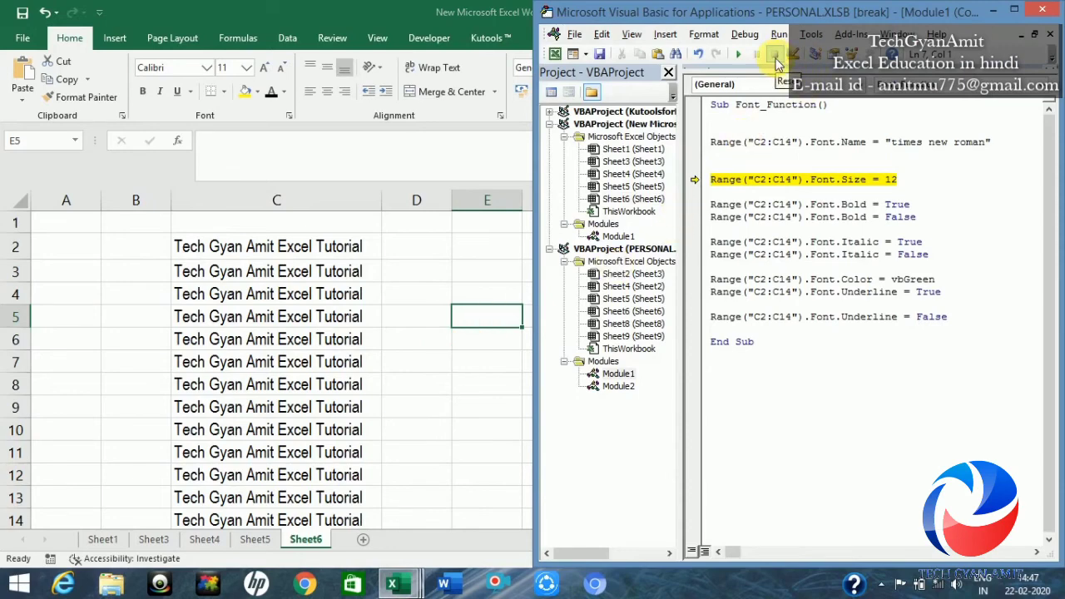
# Step: Reset the macro, step in again, and run Font.Name so C2:C14 become times new roman
pyautogui.click(776, 56)
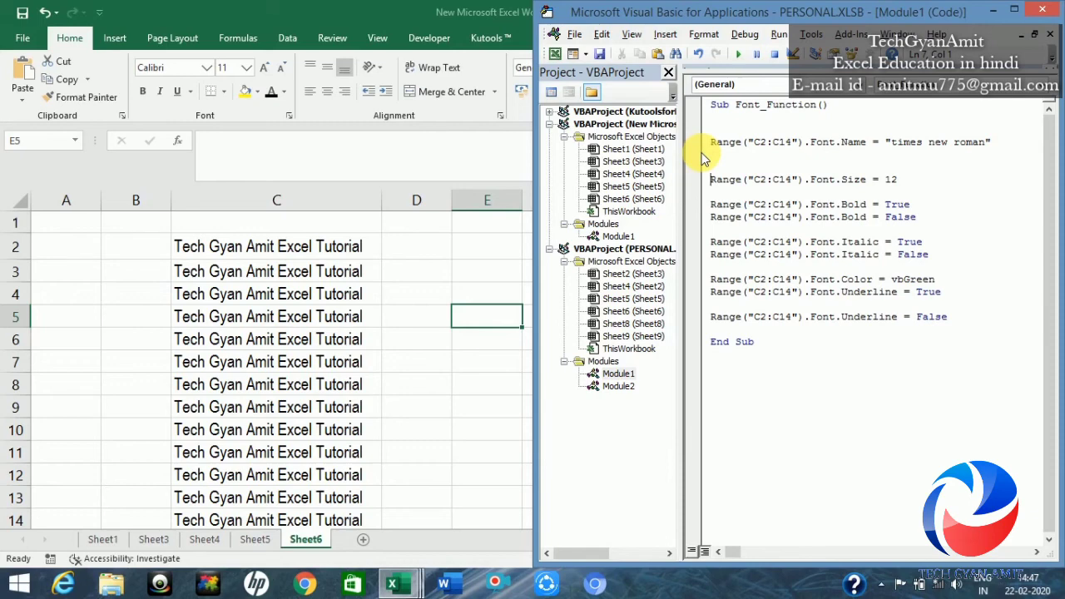
pyautogui.press('F8')
pyautogui.press('F8')
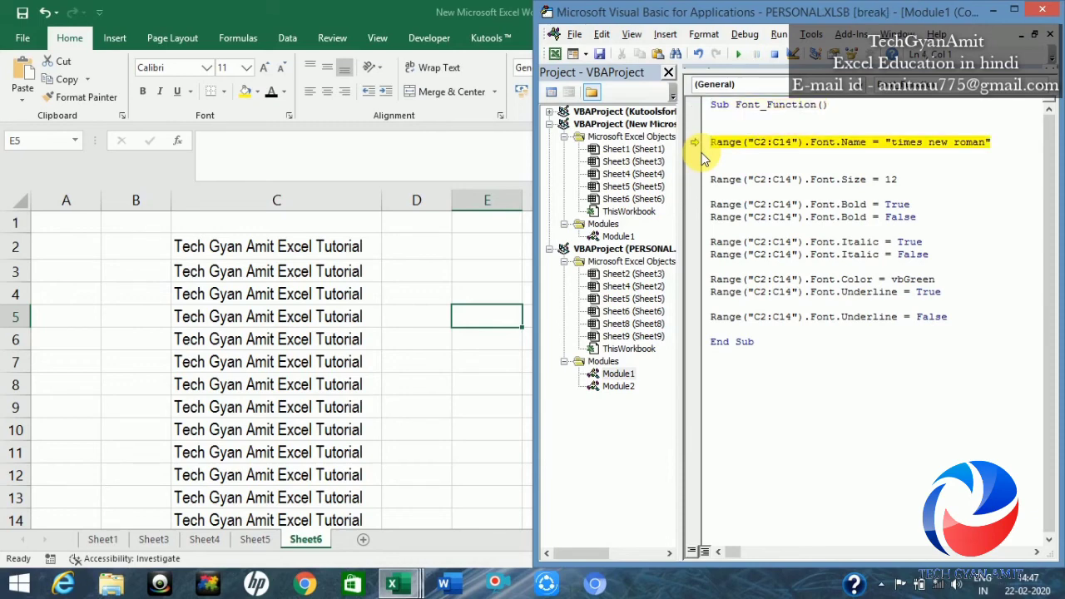
pyautogui.click(317, 329)
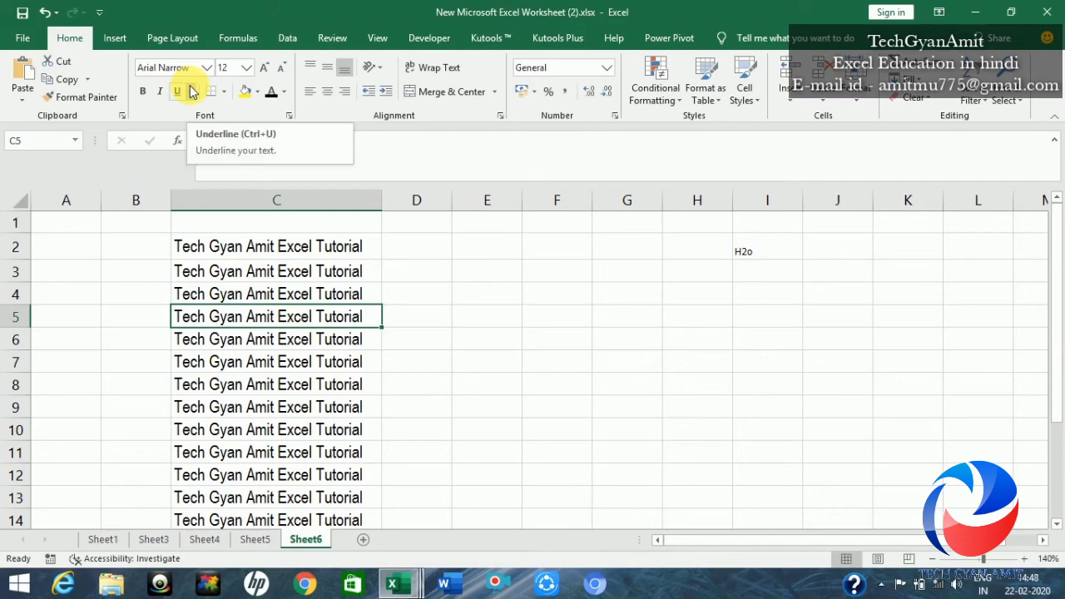
pyautogui.hotkey('alt', 'F11')
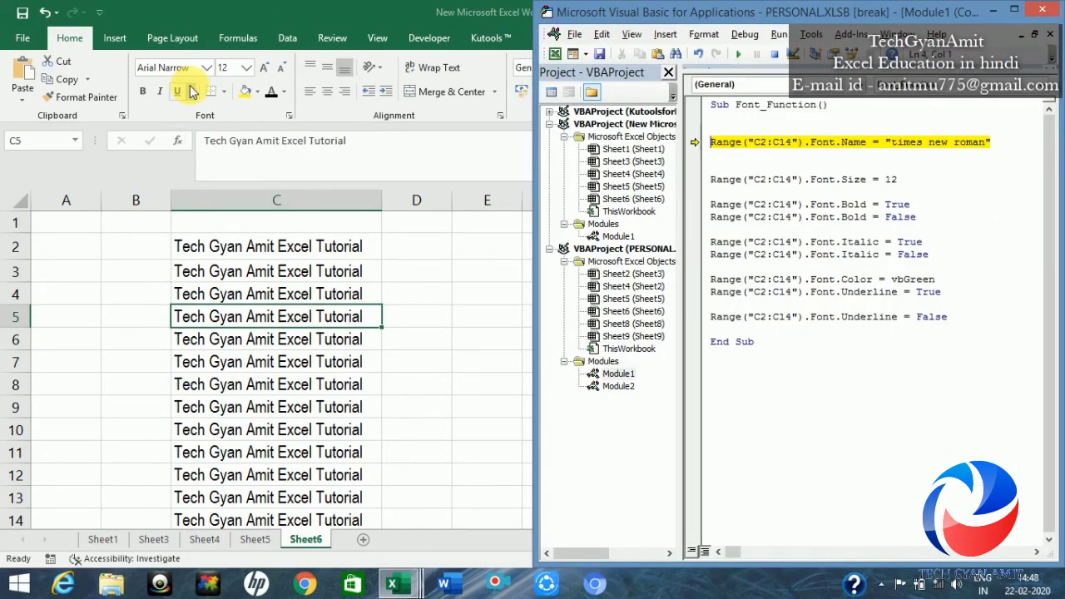
pyautogui.press('F8')
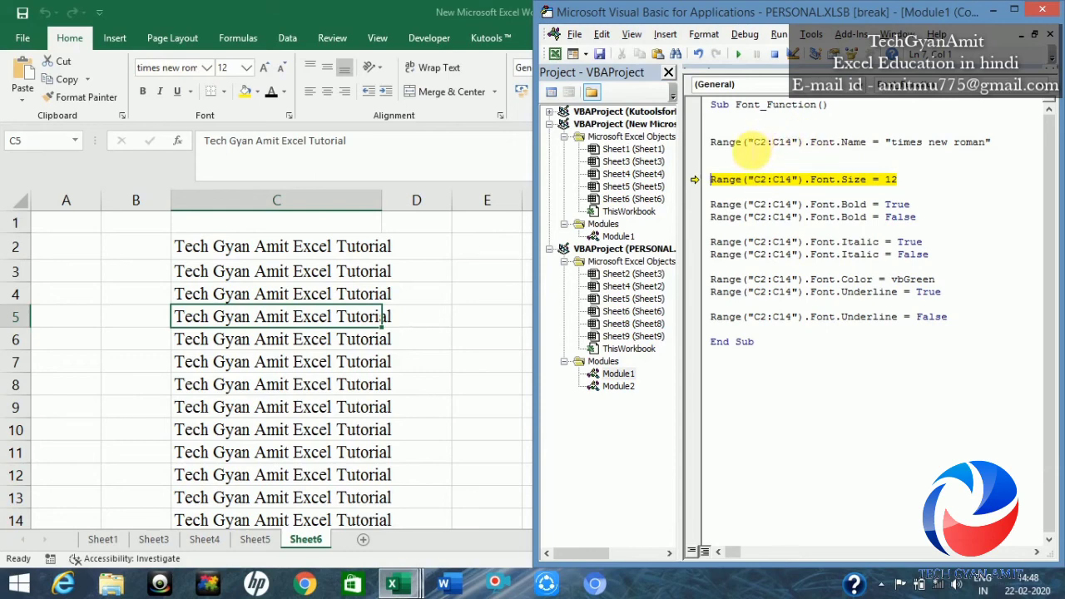
# Step: Execute the Font.Size = 12 line, leaving execution at Font.Bold = True
pyautogui.moveTo(760, 146)
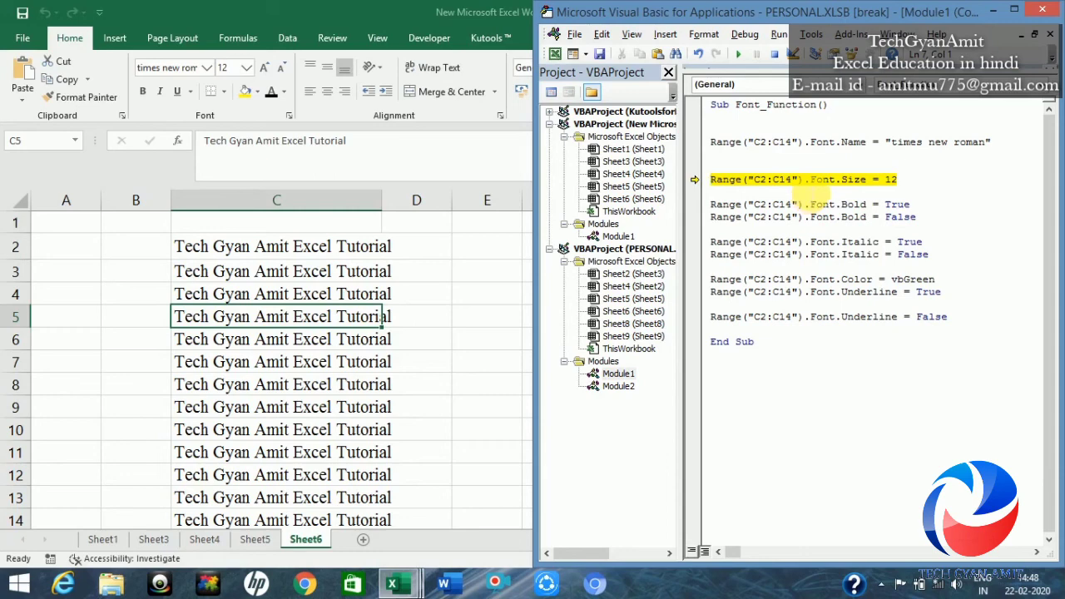
pyautogui.press('F8')
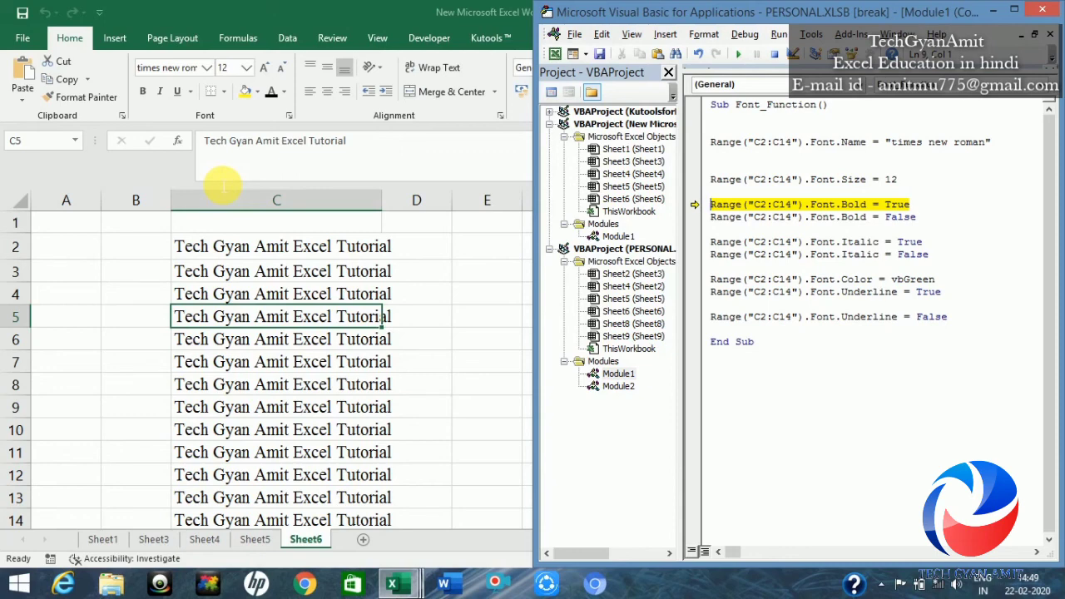
# Step: Step through the Bold on/off, Italic on/off, vbGreen and Underline lines until End Sub
pyautogui.press('F8')
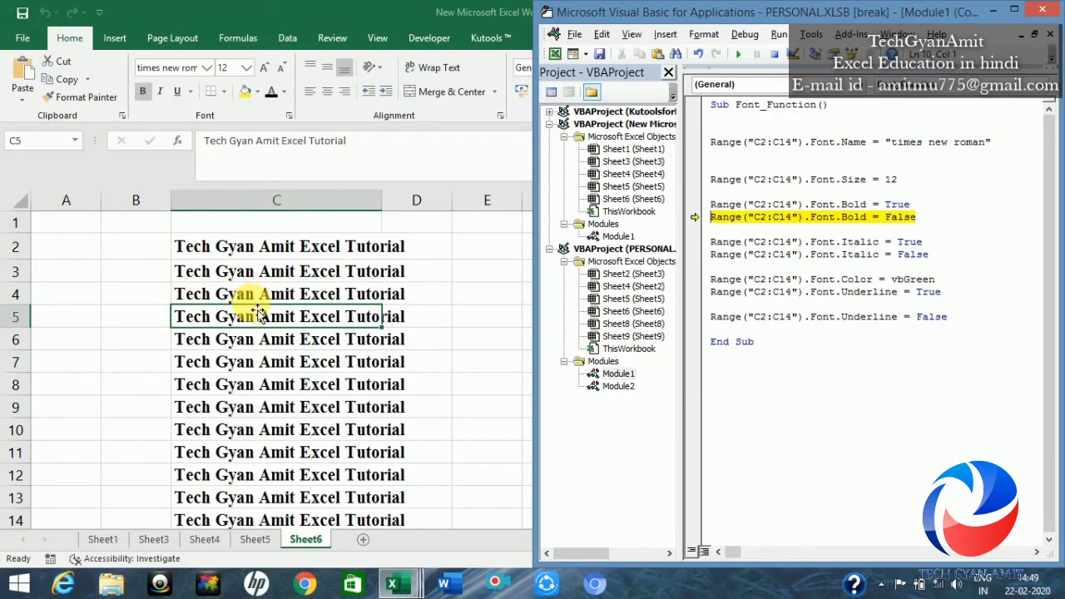
pyautogui.press('F8')
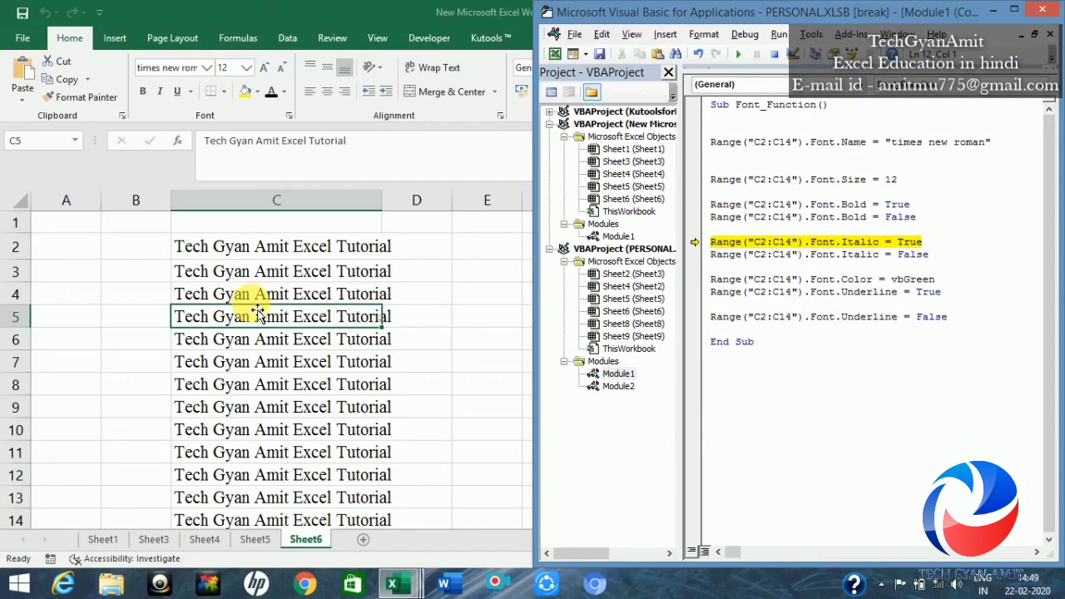
pyautogui.press('F8')
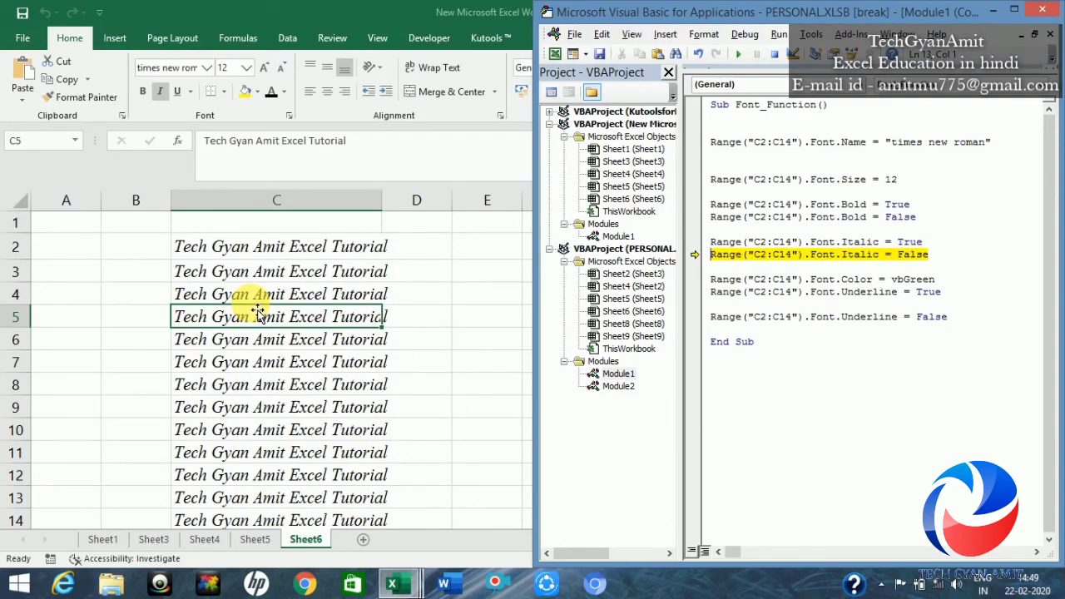
pyautogui.press('F8')
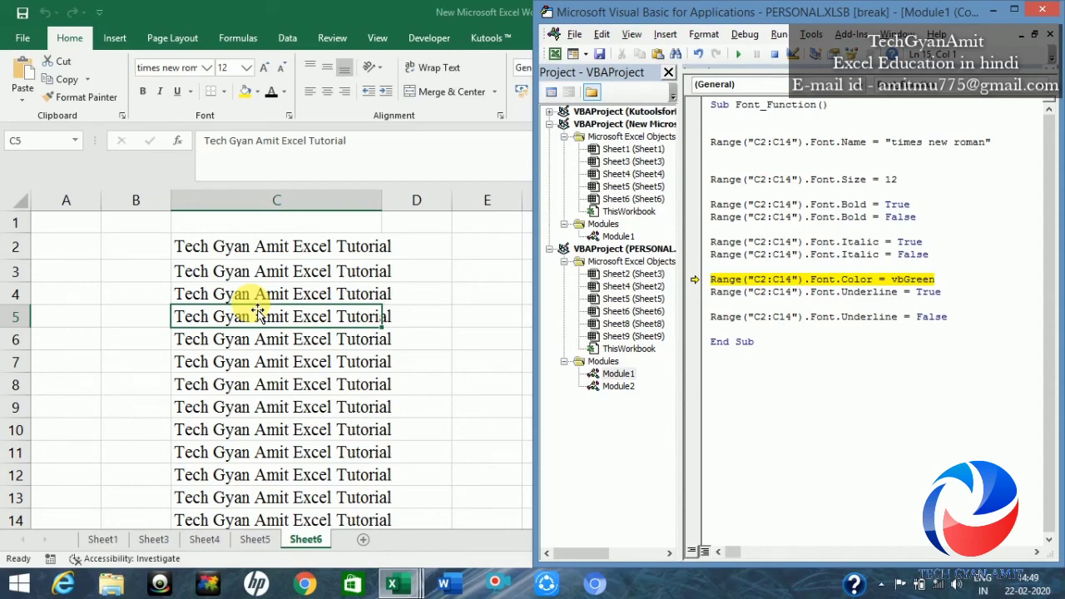
pyautogui.press('F8')
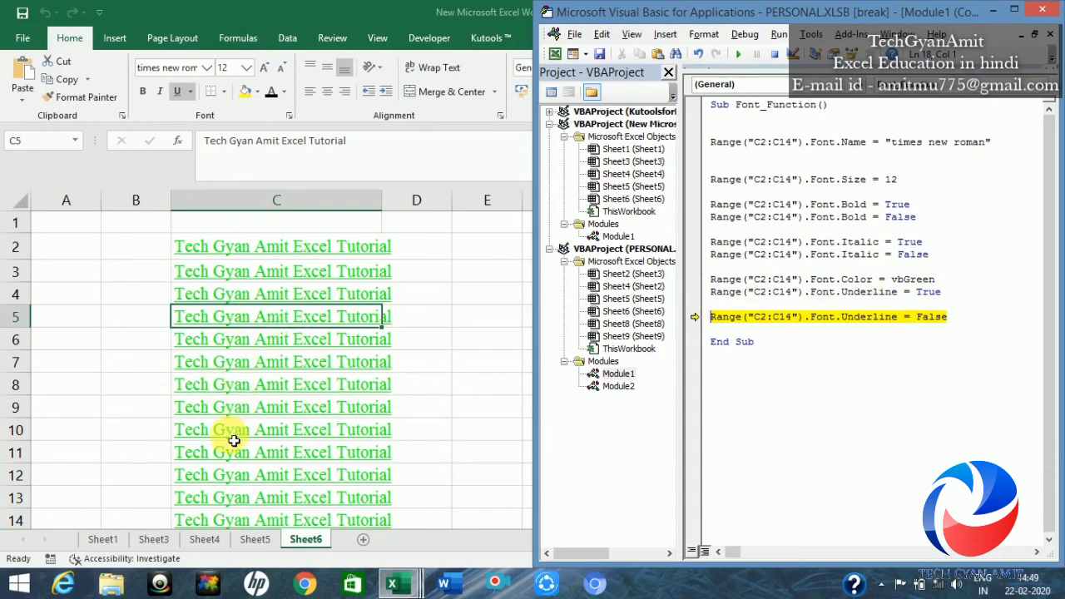
pyautogui.press('F8')
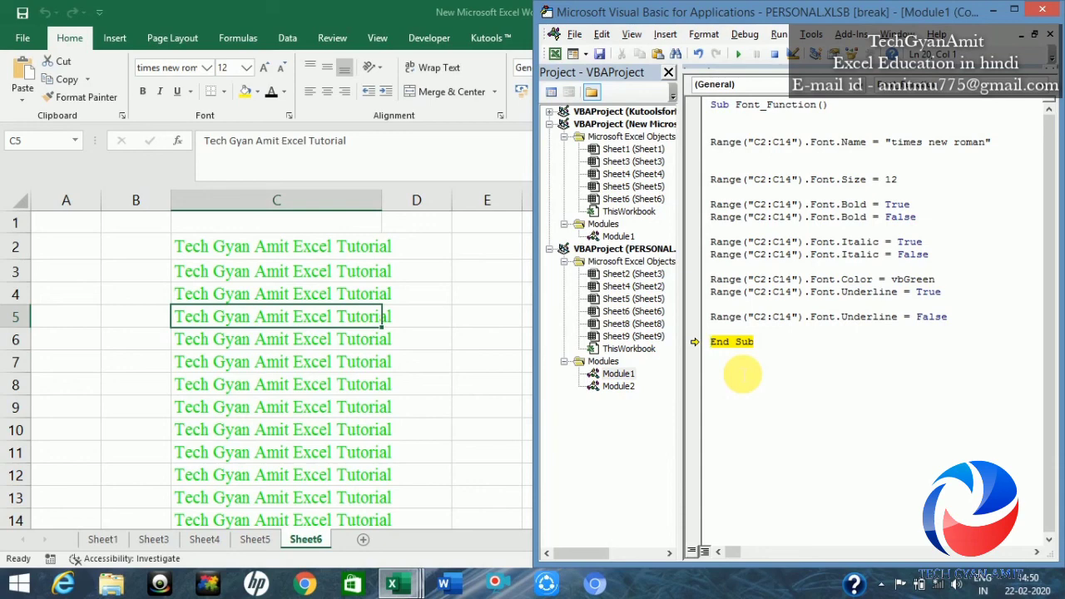
# Step: Step through End Sub so Font_Function finishes and leaves break mode
pyautogui.press('F8')
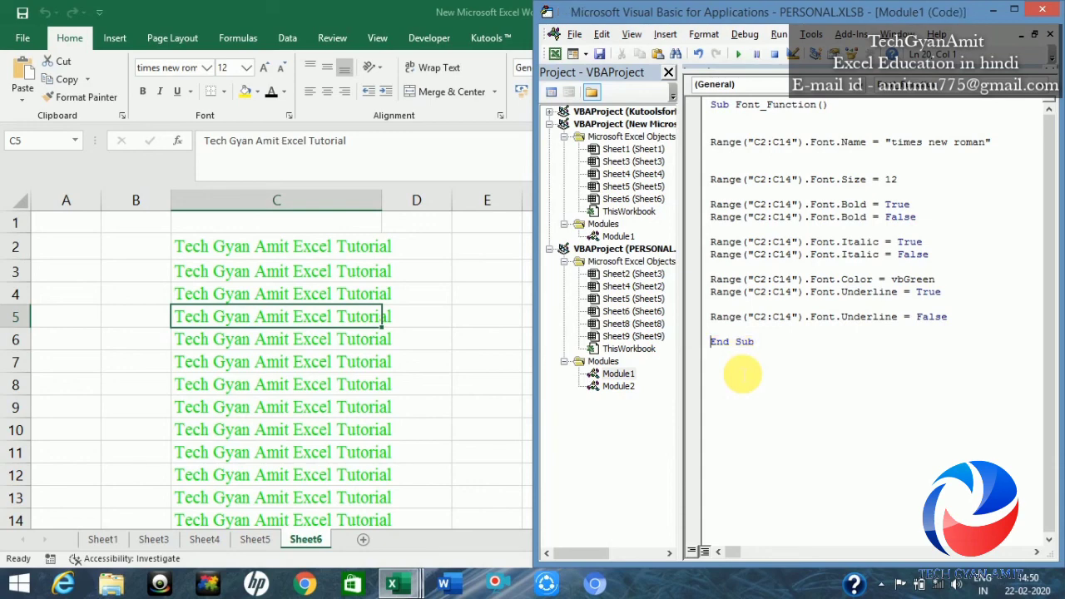